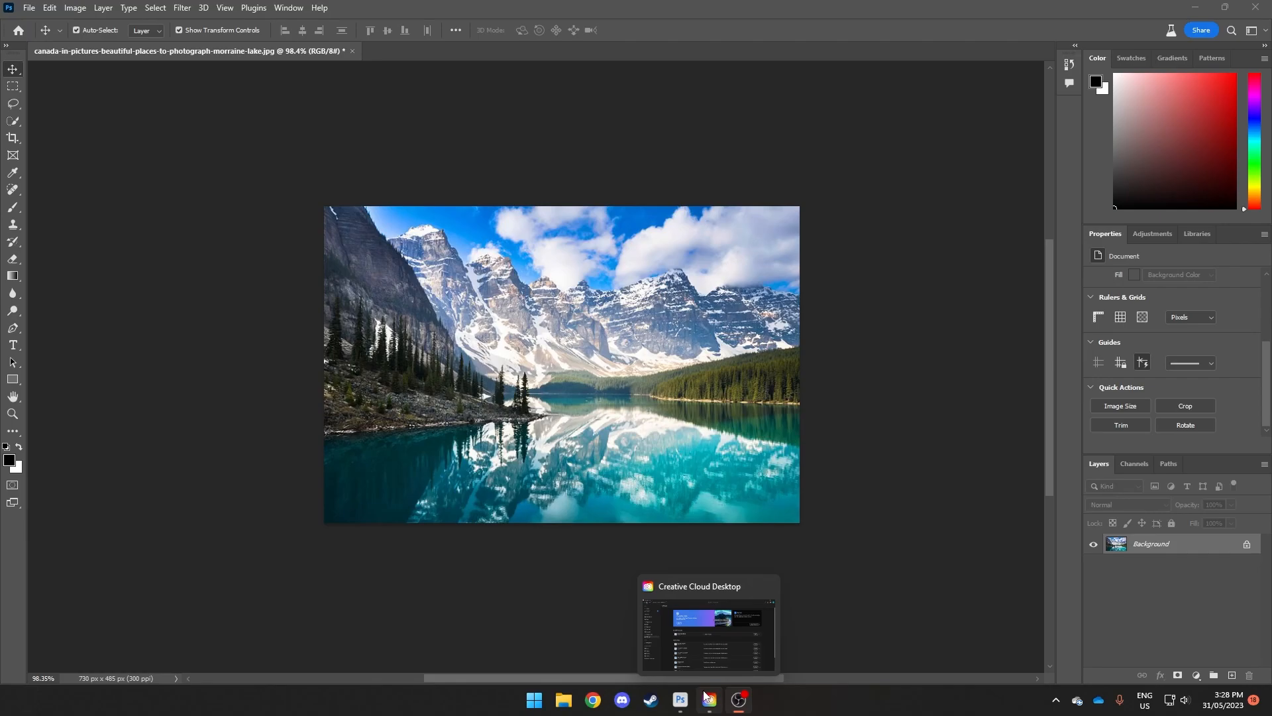
Step: Switch to Creative Cloud Desktop to check the Photoshop (Beta) entry among the beta apps, and return to Photoshop
left_click(702, 637)
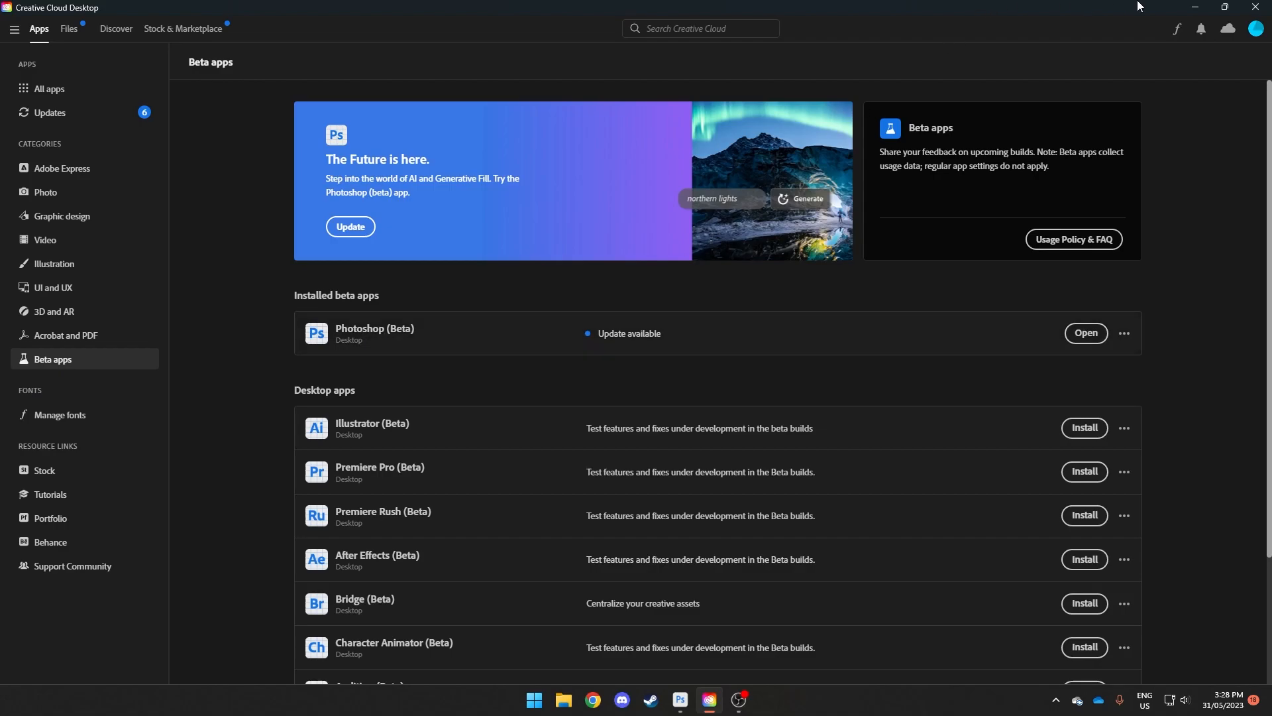
left_click(1194, 6)
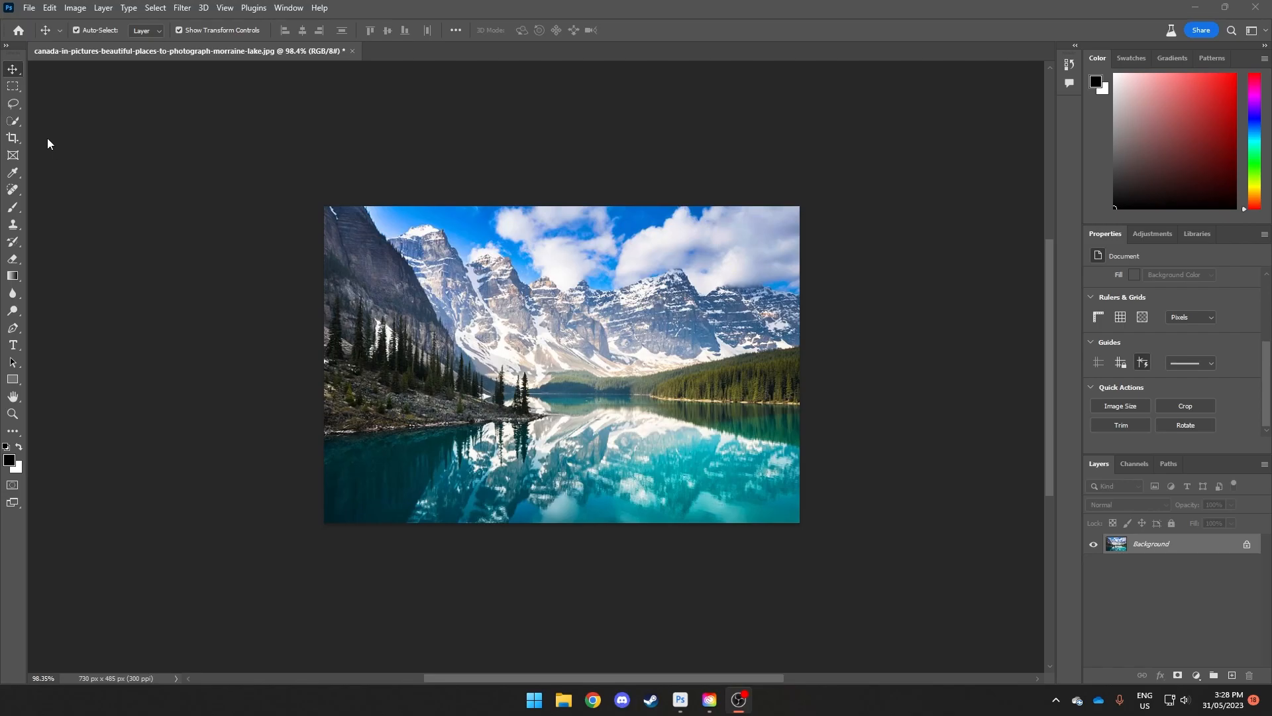
left_click(56, 158)
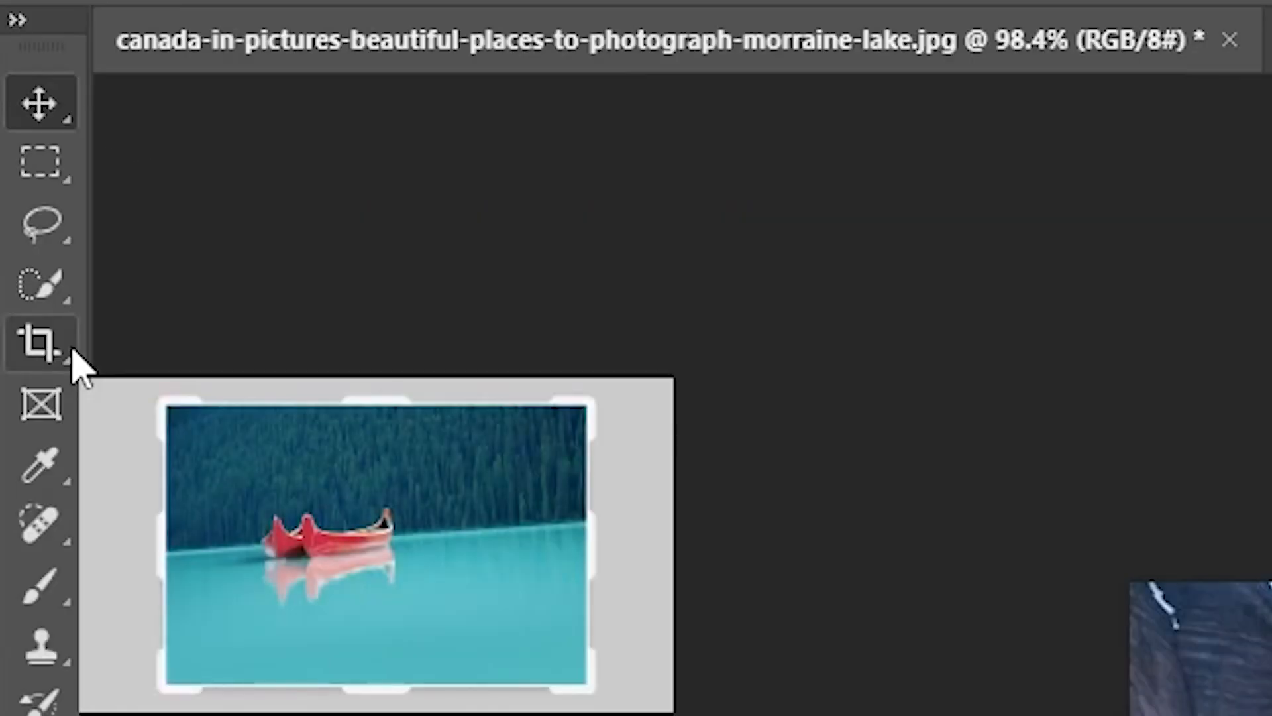
Step: Extend the canvas equally beyond both sides of the lake photo with the Crop tool, to about 1222 px wide
left_click(75, 358)
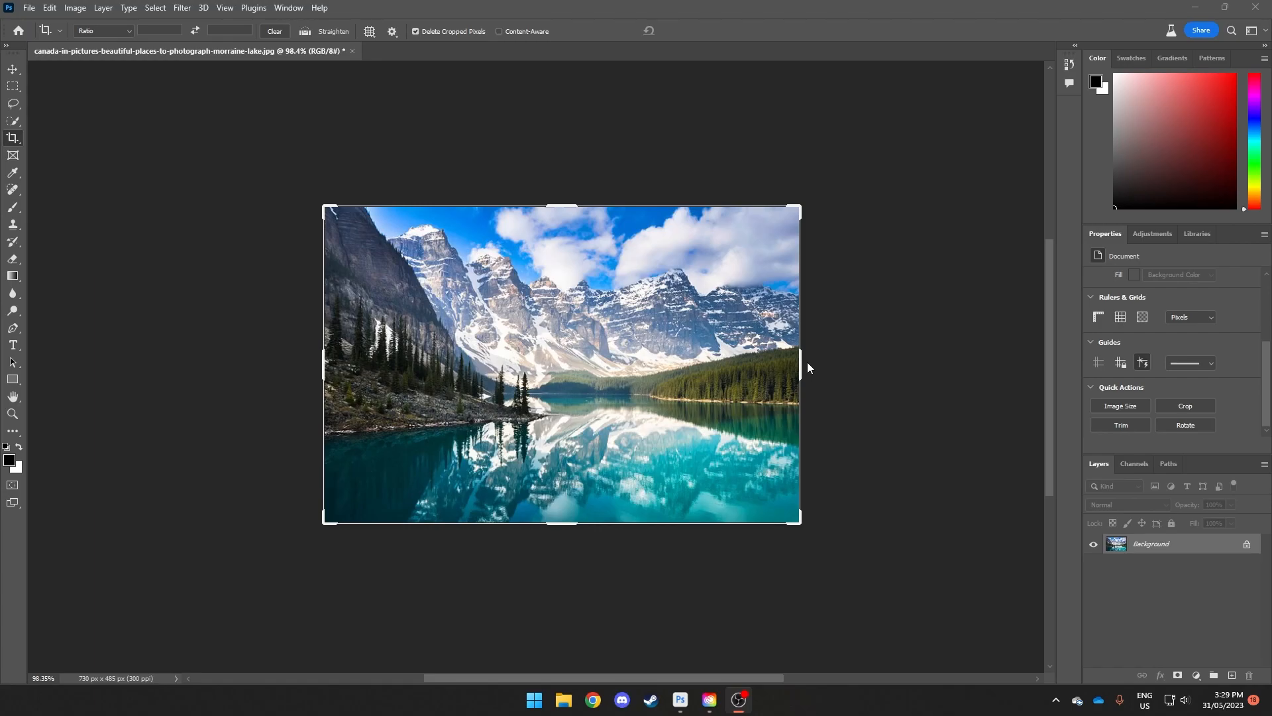
left_click(750, 18)
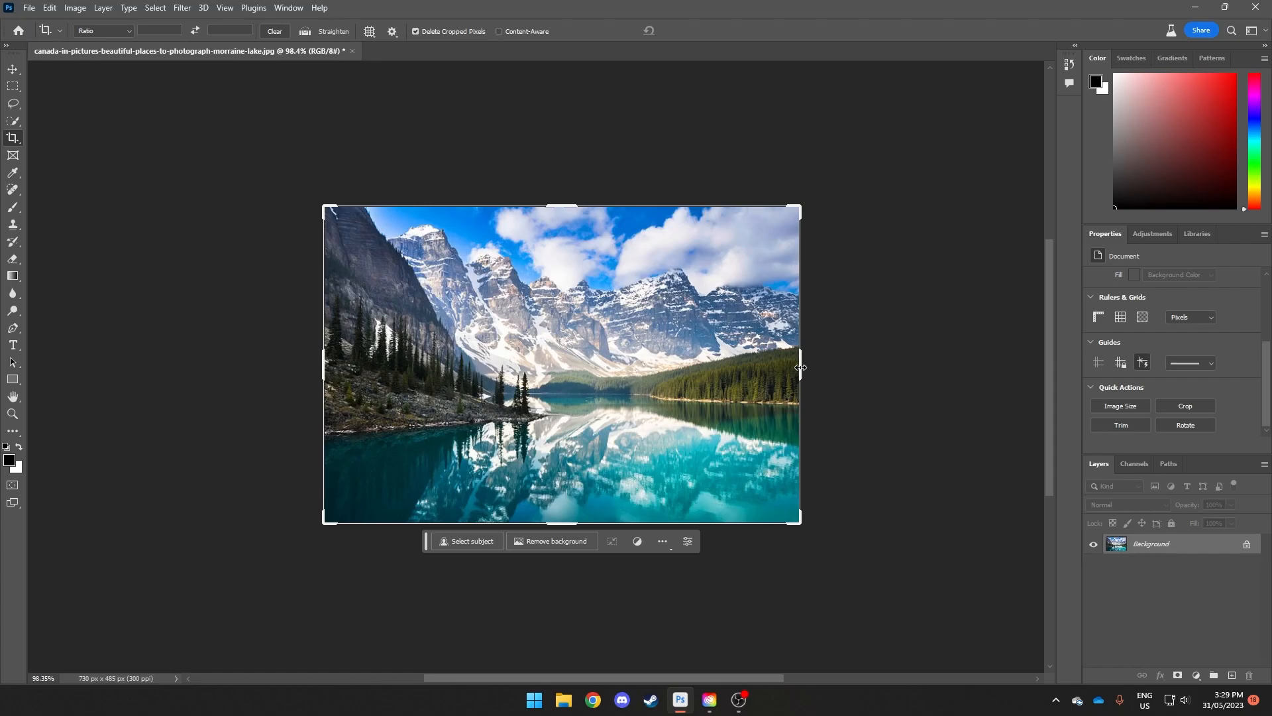
left_click_drag(801, 368, 846, 371)
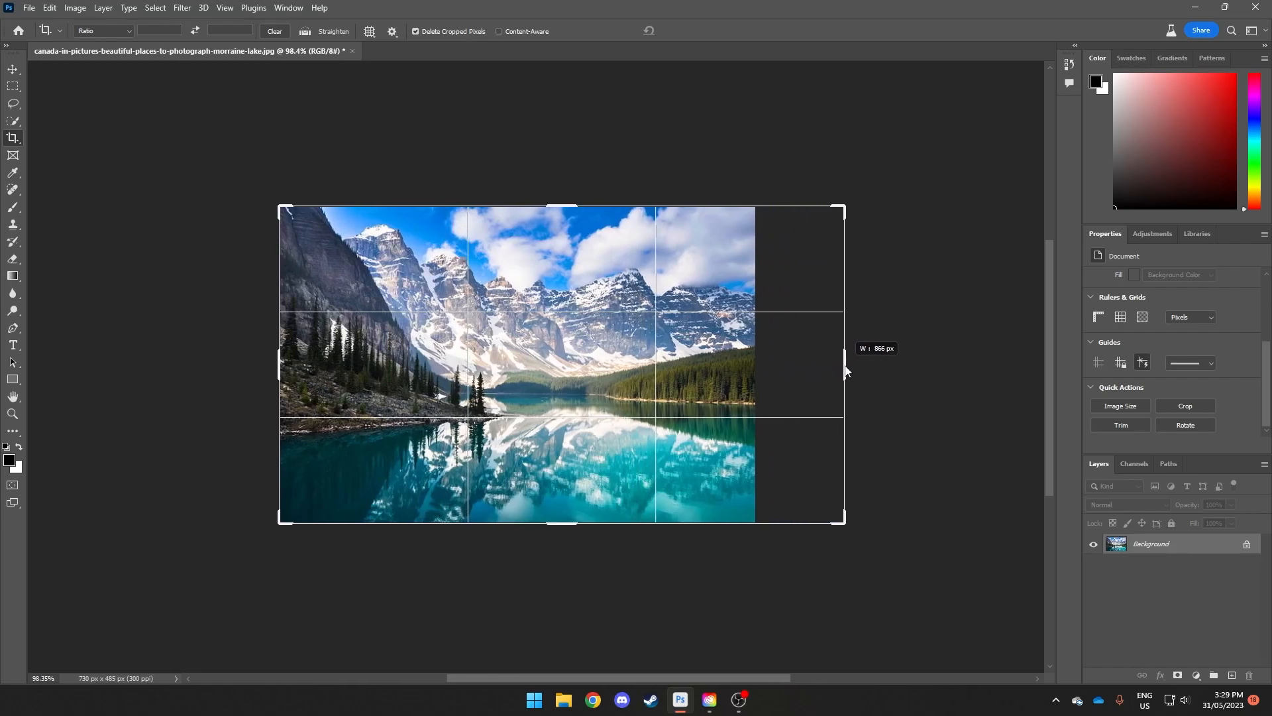
left_click_drag(846, 371, 962, 363)
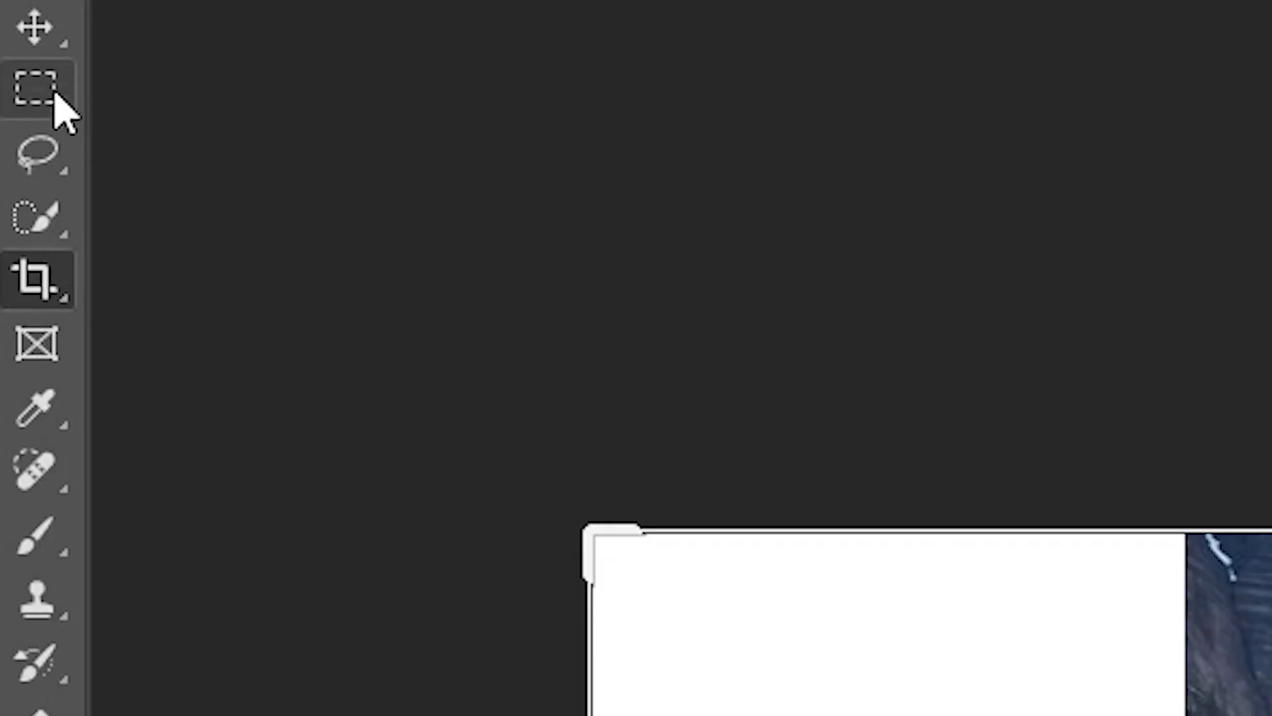
Step: Select both blank side areas with the Rectangular Marquee, each slightly overlapping the edge of the photo
left_click(55, 94)
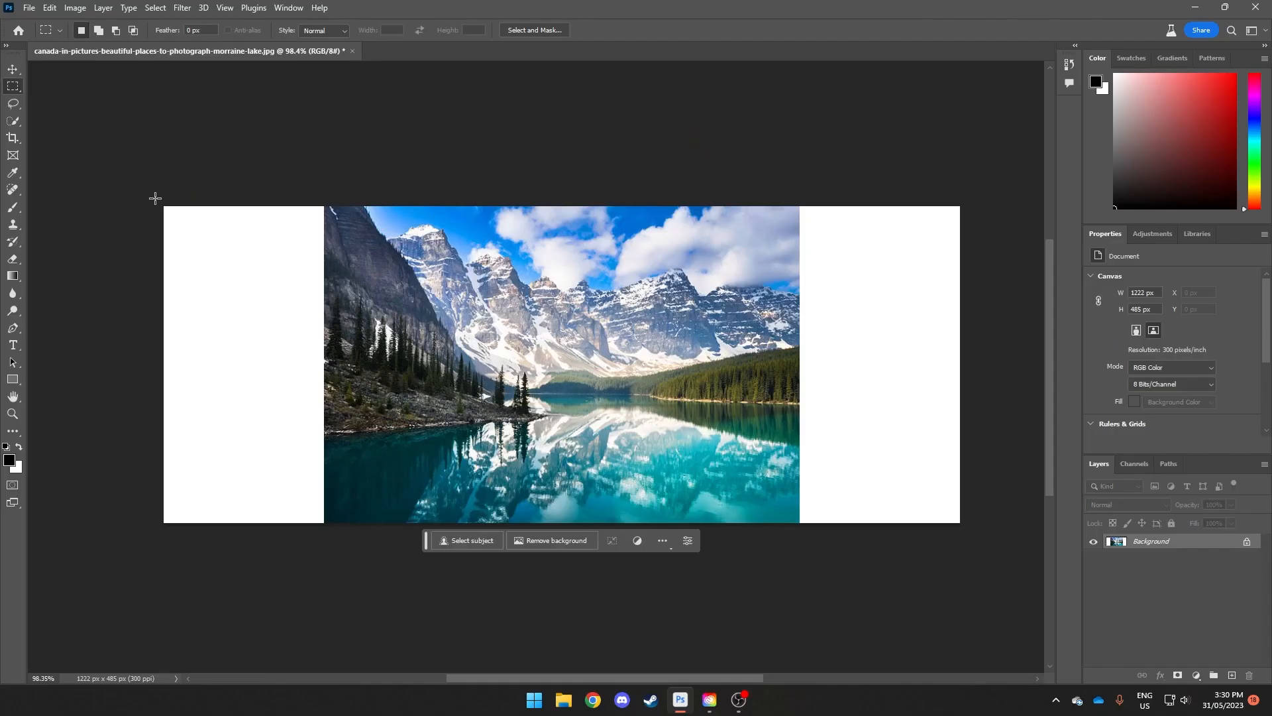
left_click_drag(164, 206, 334, 527)
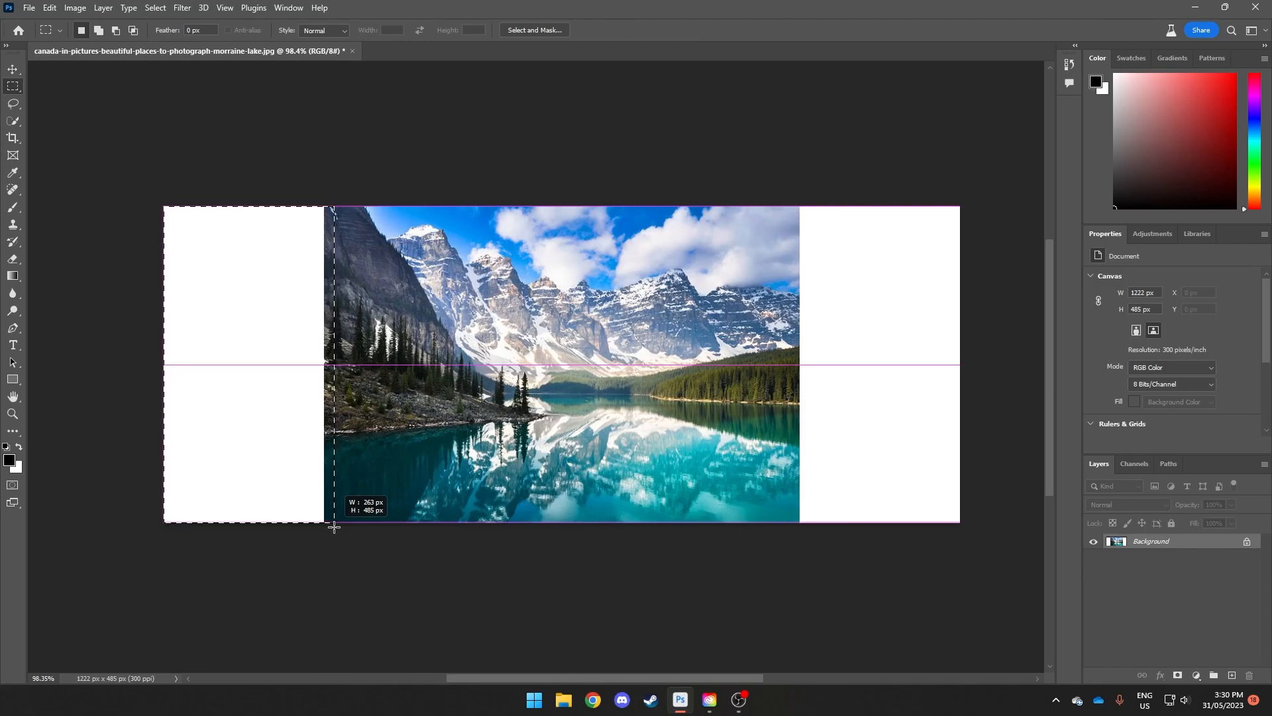
left_click_drag(334, 526, 334, 527)
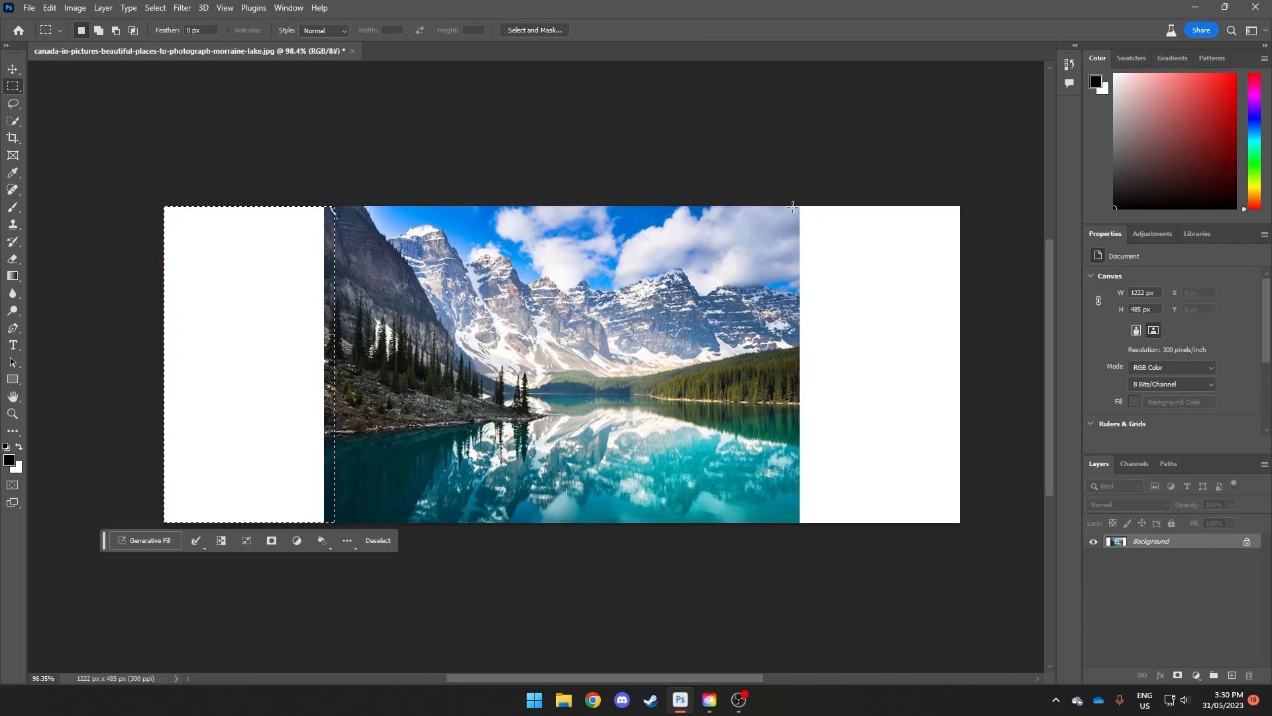
left_click_drag(793, 206, 974, 537)
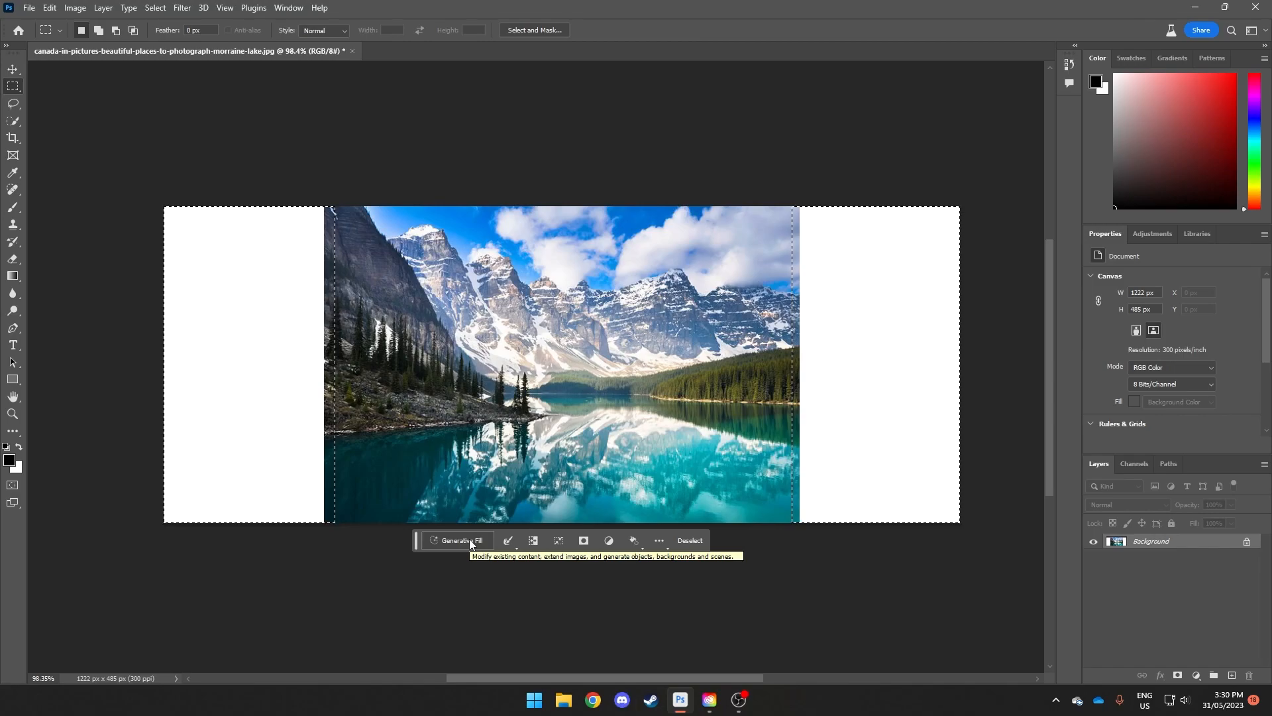
Step: Check that the Contextual Task Bar is enabled, and run Generative Fill on the selected sides with an empty prompt
left_click(289, 8)
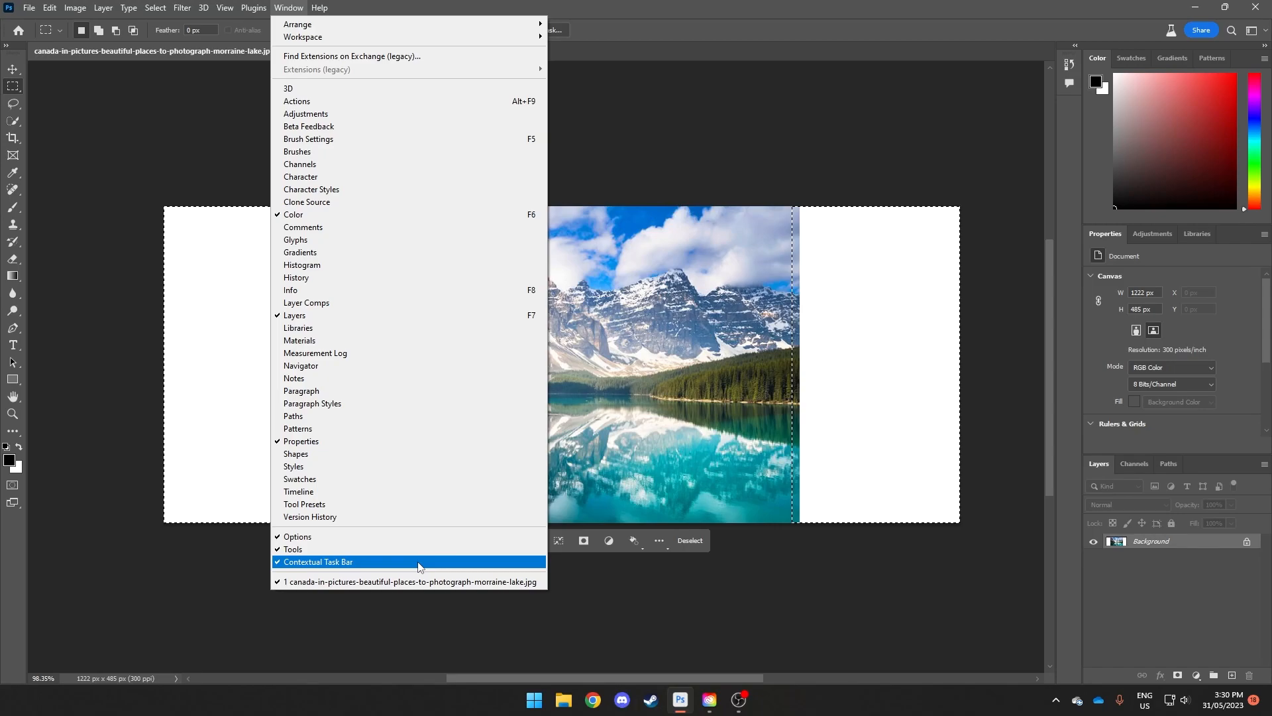
left_click(735, 574)
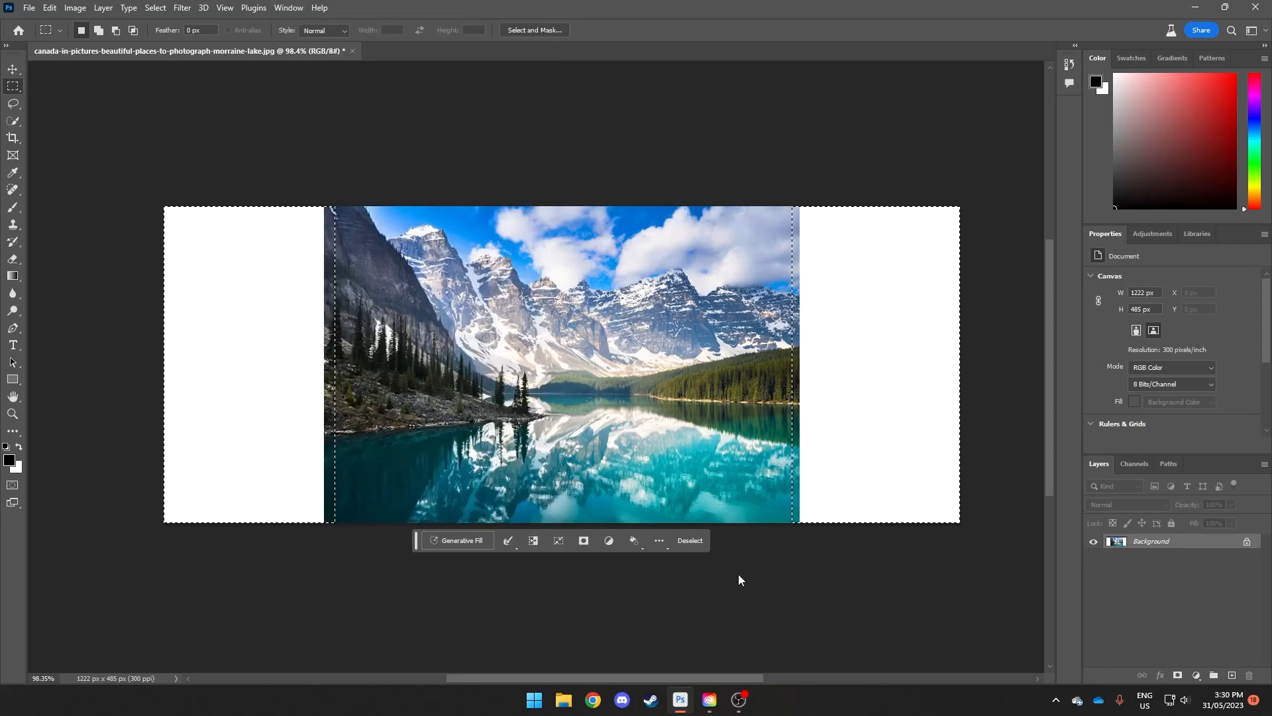
left_click(473, 540)
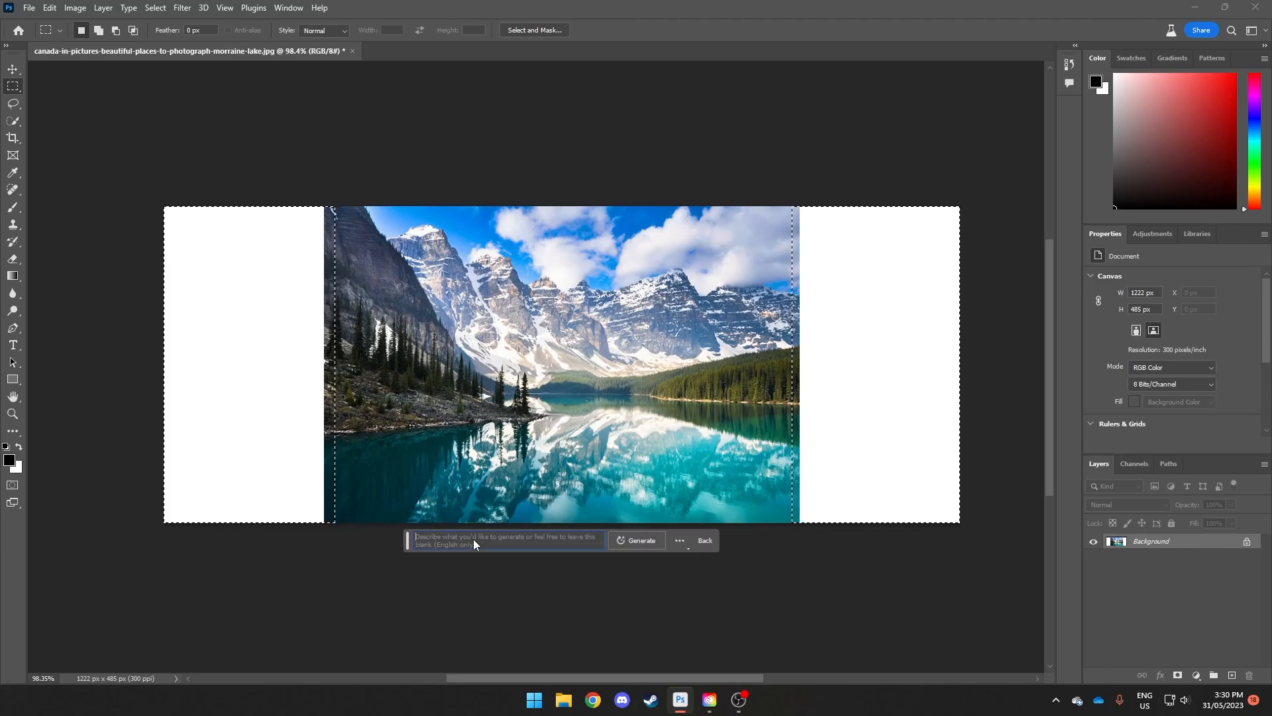
left_click(643, 542)
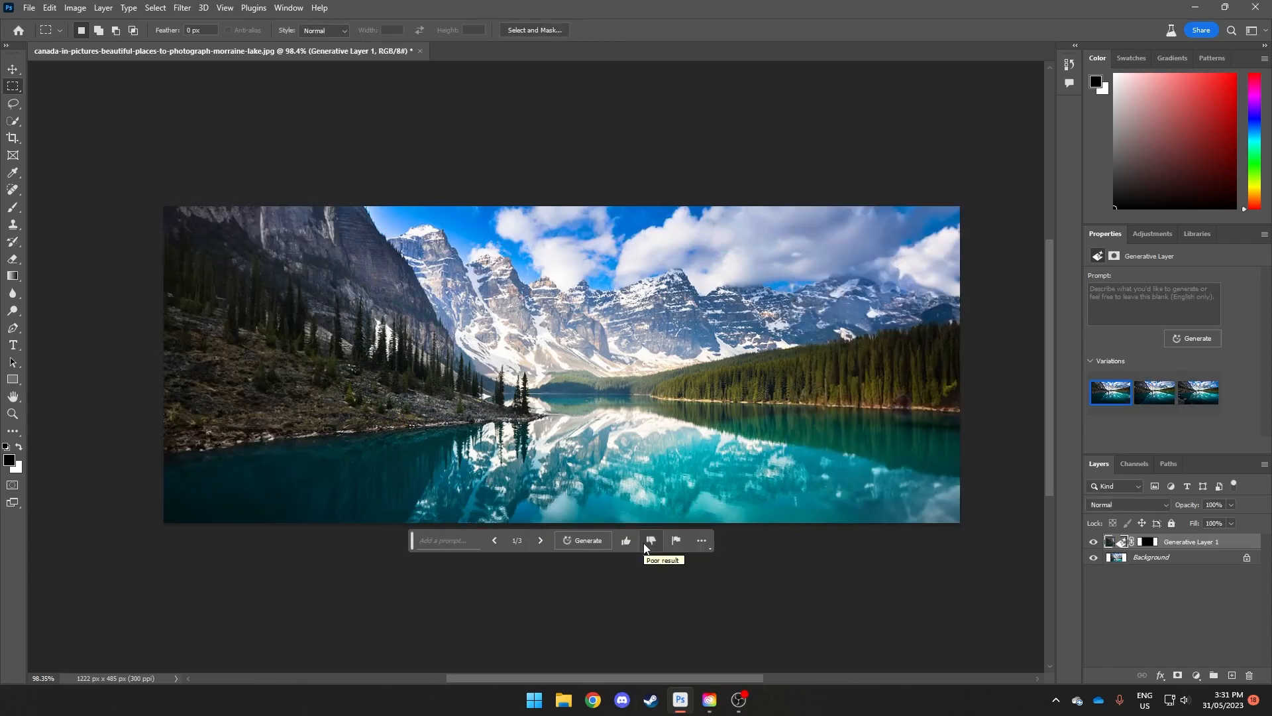
Step: Compare the generated variations of the extended sides and choose the second one
left_click(542, 542)
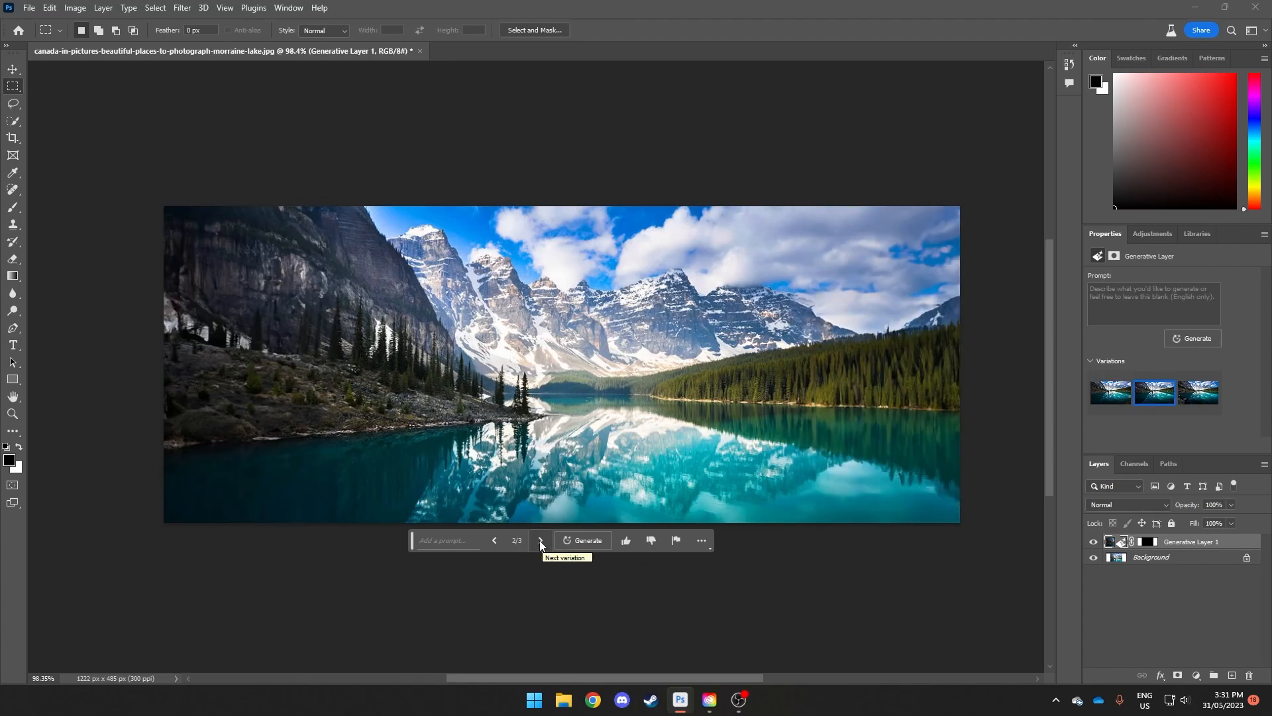
left_click(502, 543)
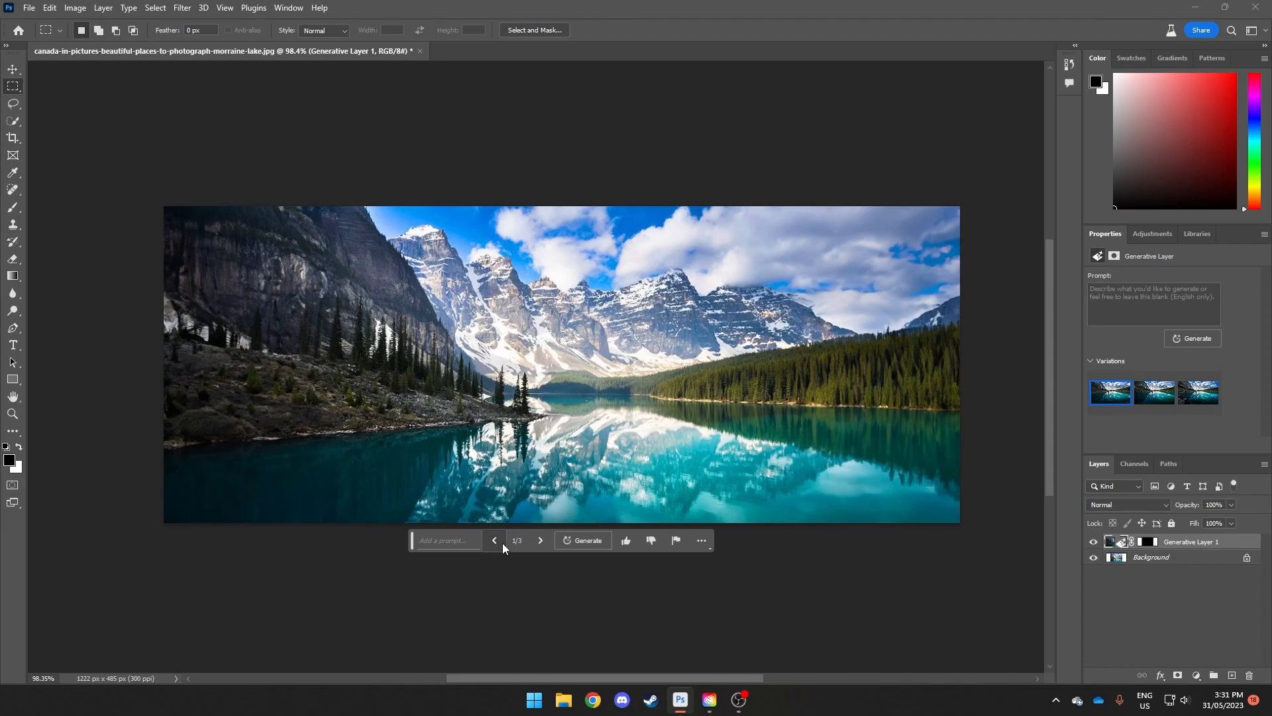
left_click(539, 542)
left_click(539, 542)
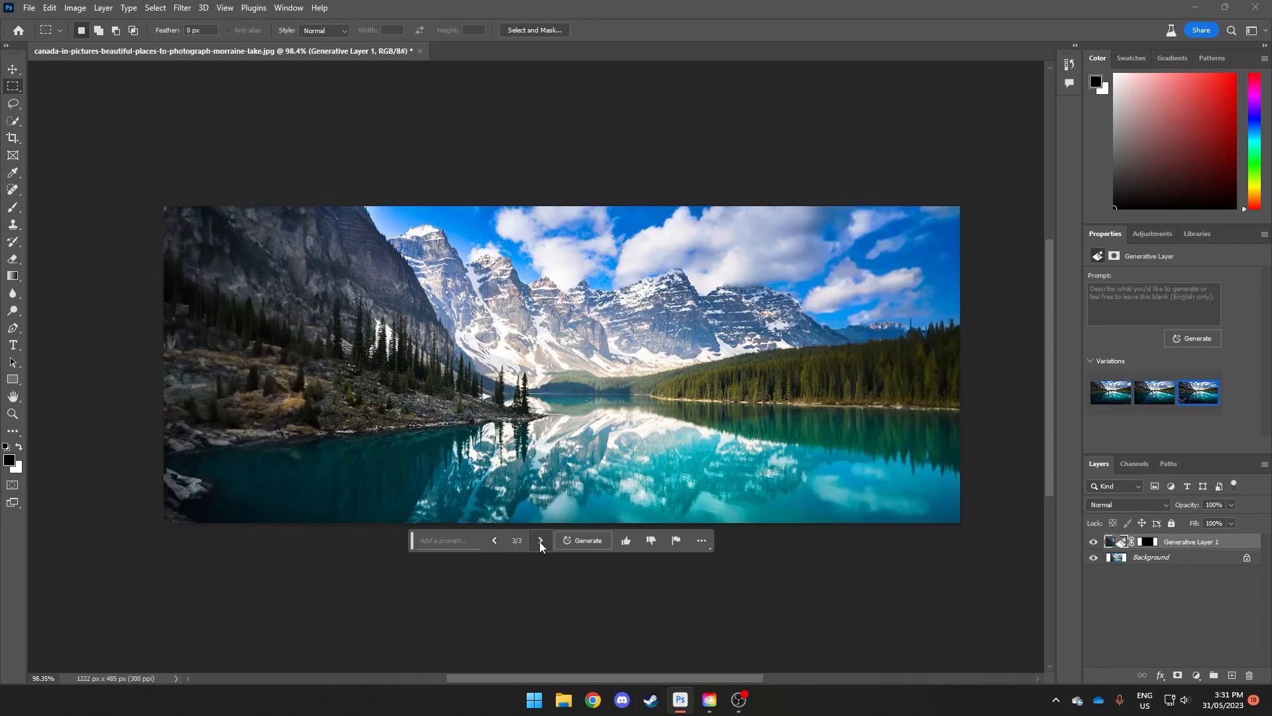
left_click(499, 543)
left_click(499, 543)
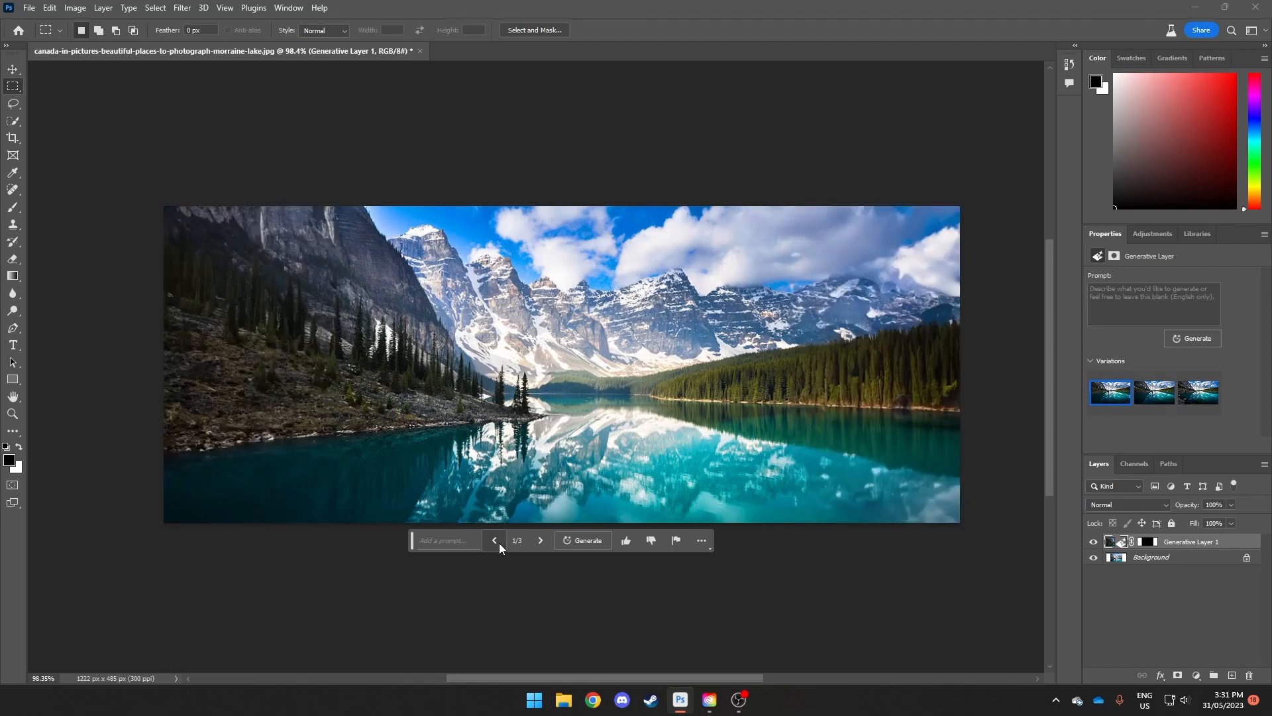
left_click(533, 543)
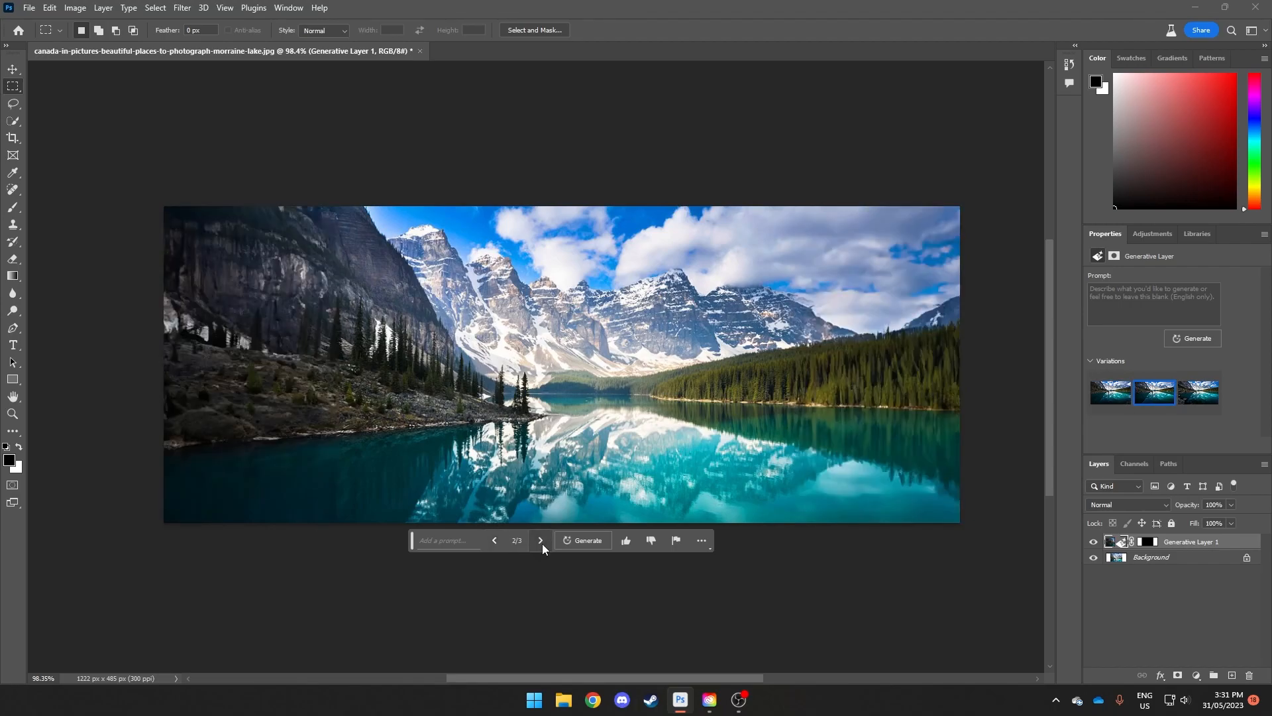
Step: Extend the canvas upward above the photo with the Crop tool, to about 1336 px tall
left_click(13, 138)
scroll(568, 287, "up", 1)
scroll(568, 287, "down", 4)
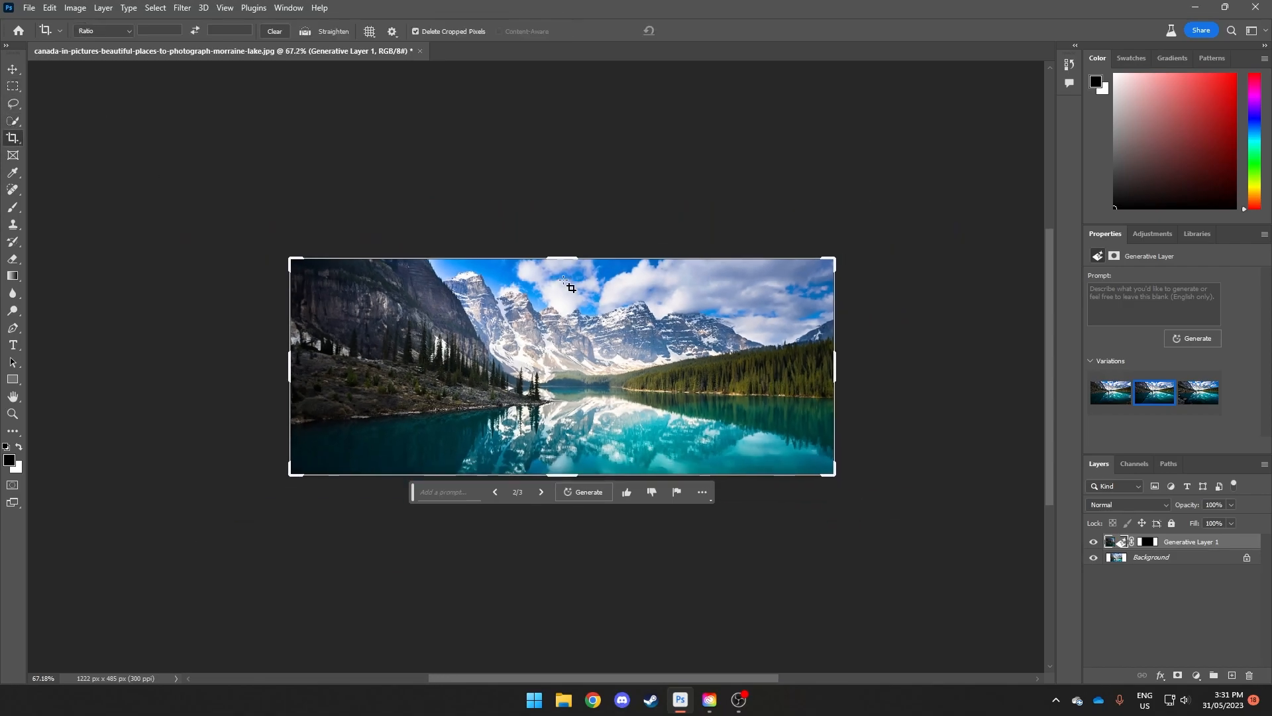
scroll(570, 292, "up", 1)
left_click_drag(571, 294, 598, 99)
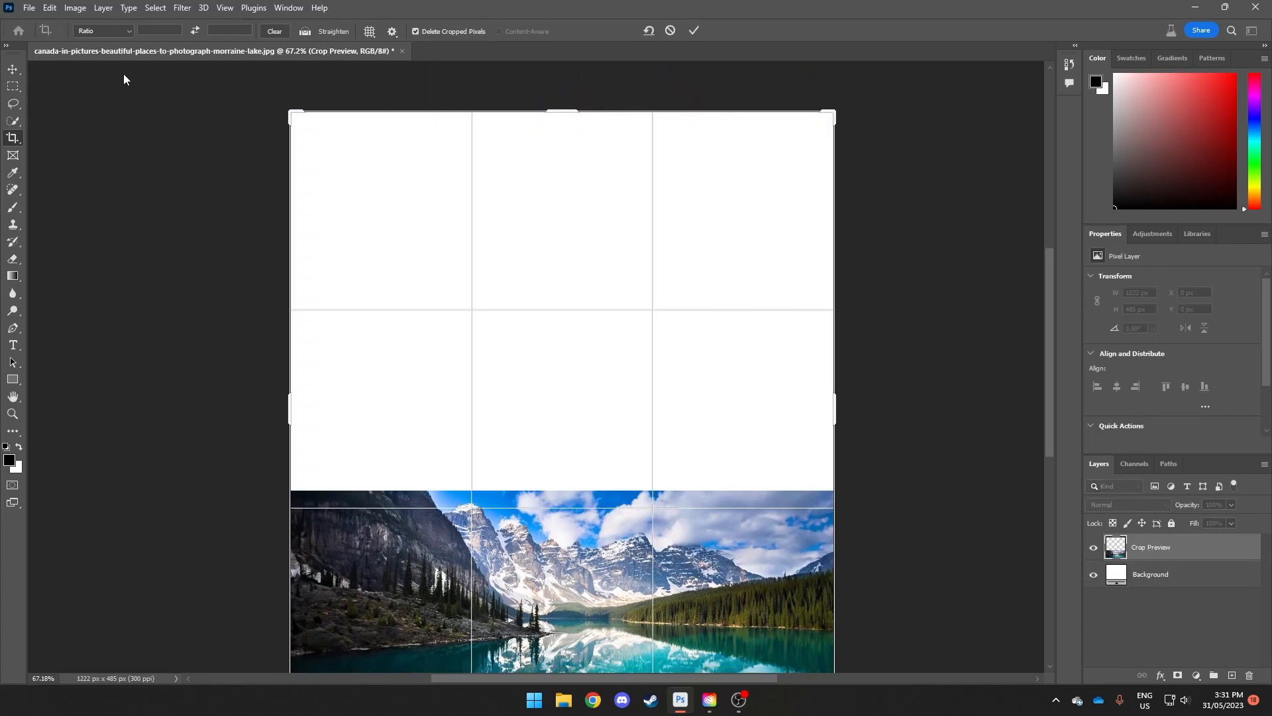
Step: Select the blank area above the photo with a slight overlap and run Generative Fill with an empty prompt
left_click(12, 86)
left_click_drag(290, 111, 857, 505)
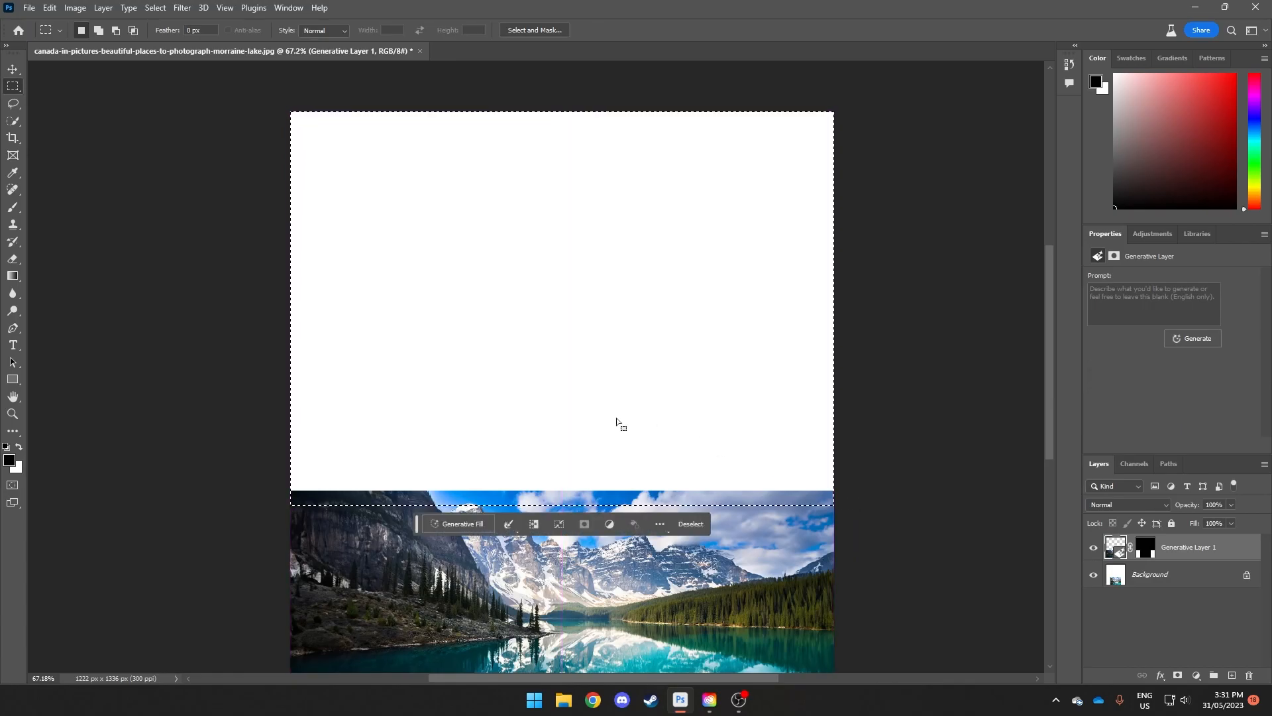
left_click(463, 522)
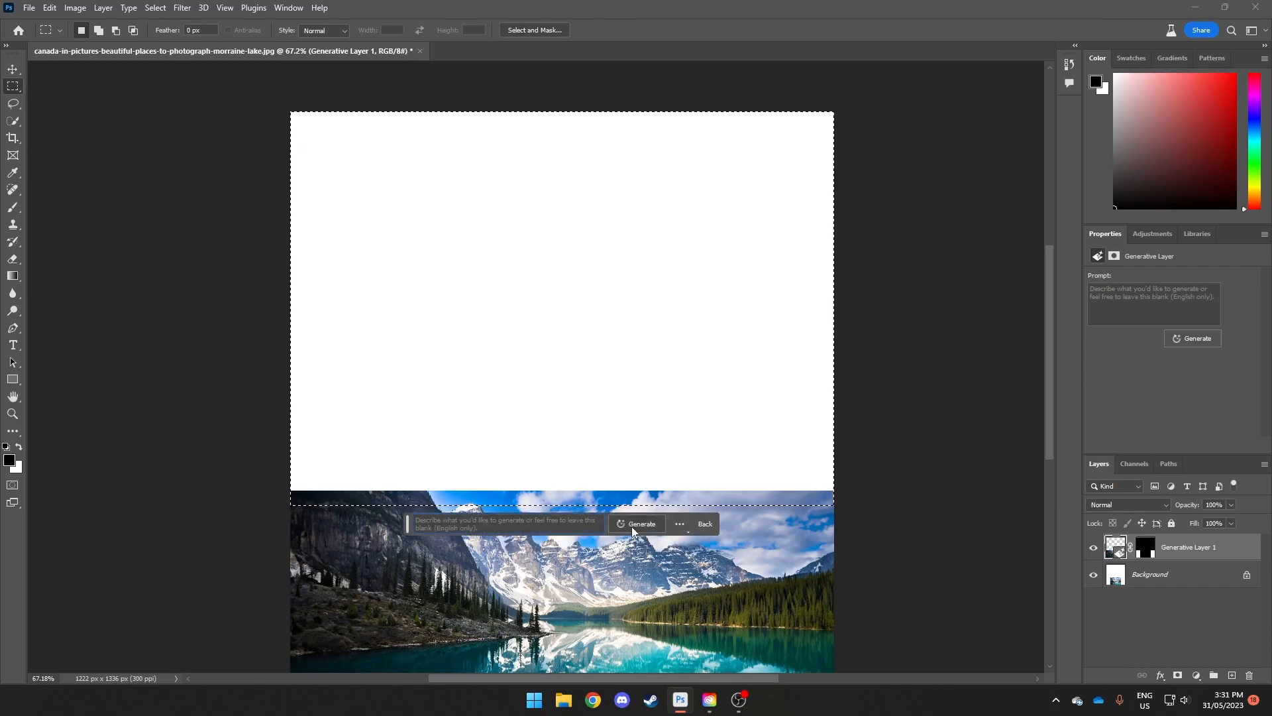
left_click(631, 527)
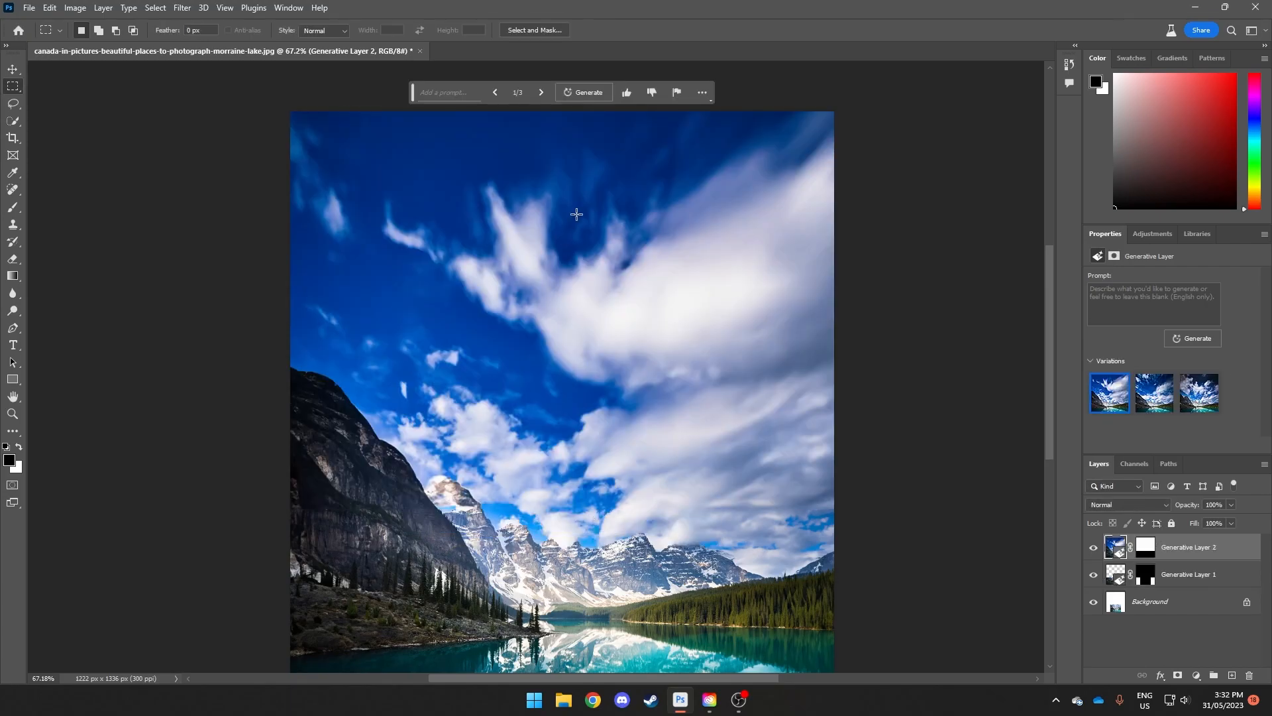
Step: Review the generated sky variations and generate further ones with the prompt left empty
left_click(540, 93)
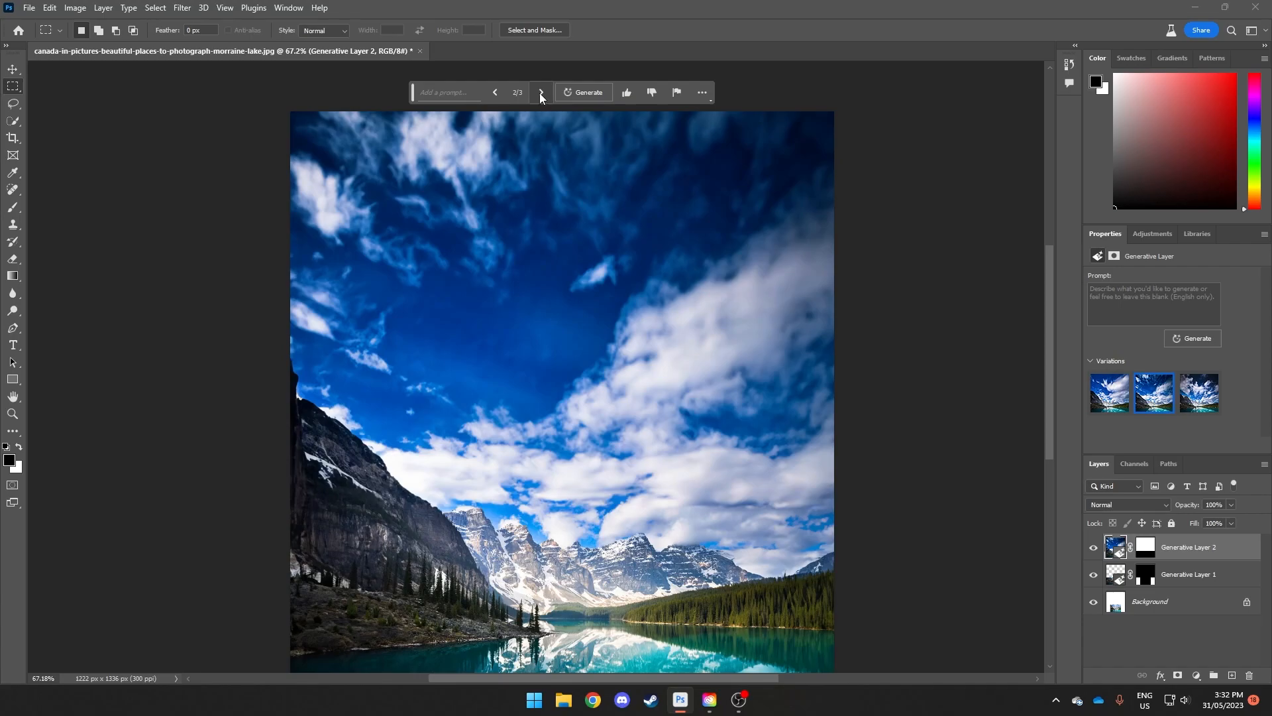
left_click(540, 93)
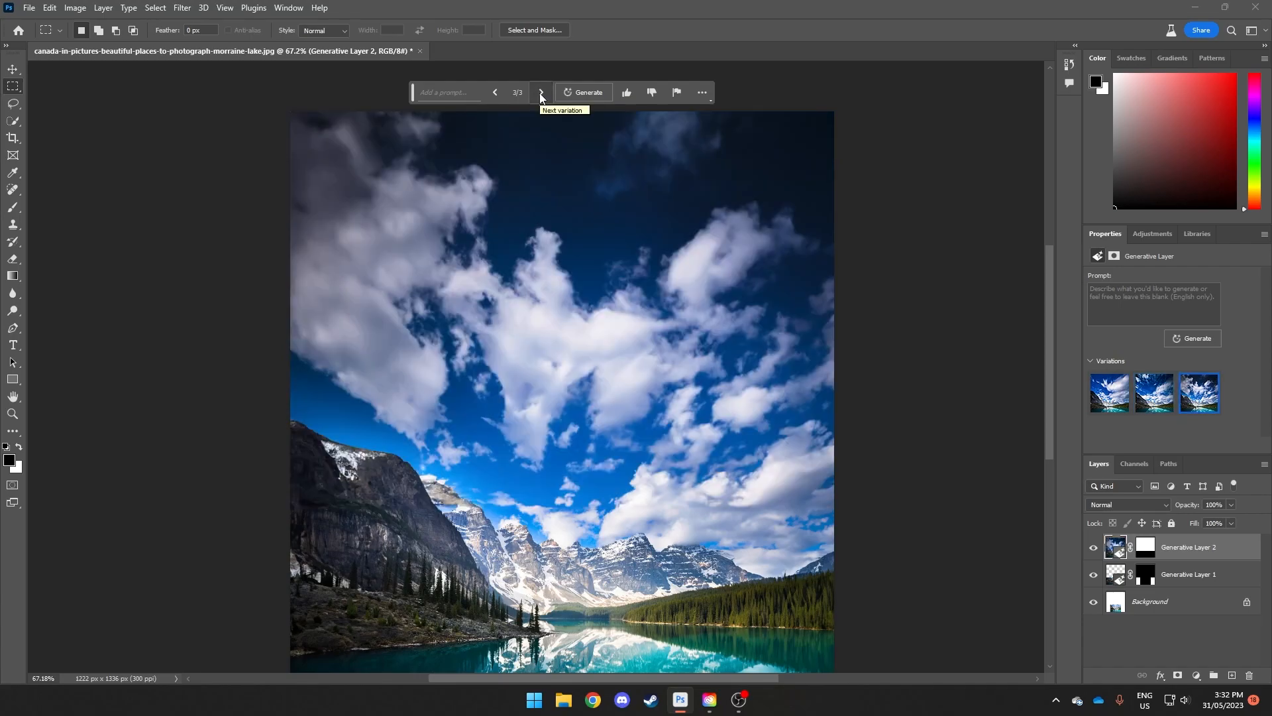
scroll(583, 265, "down", 1)
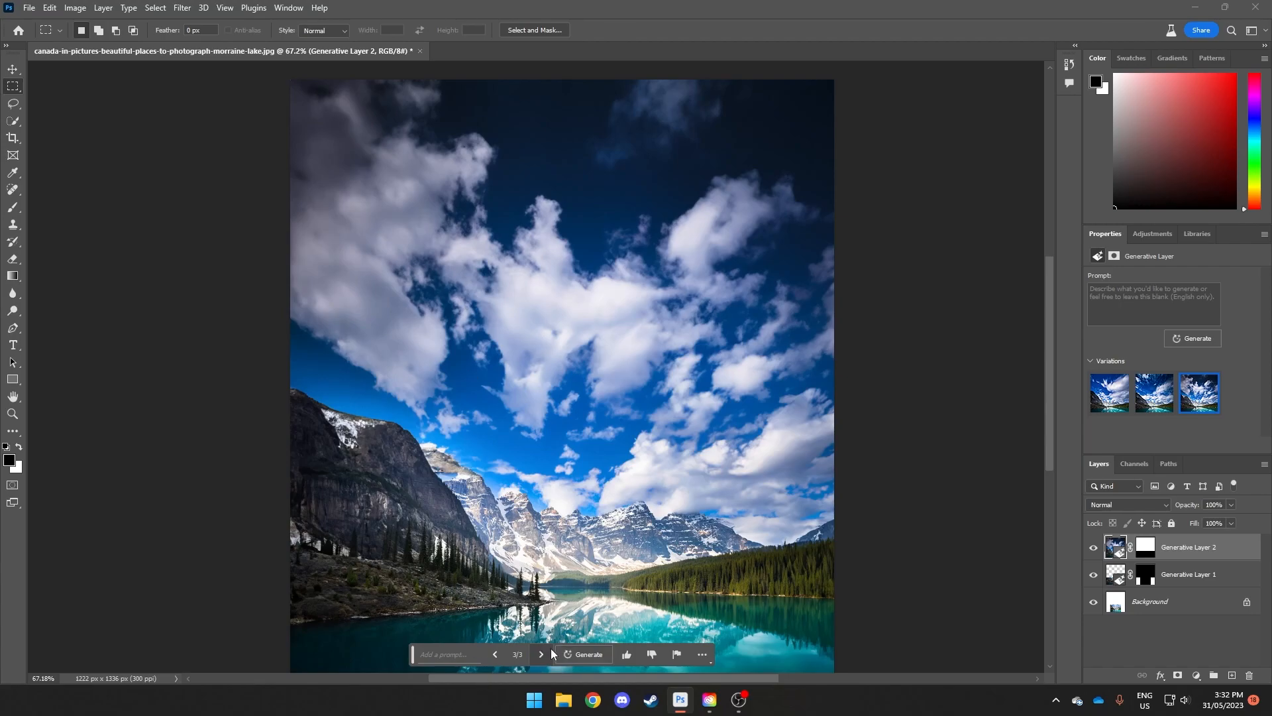
left_click(584, 654)
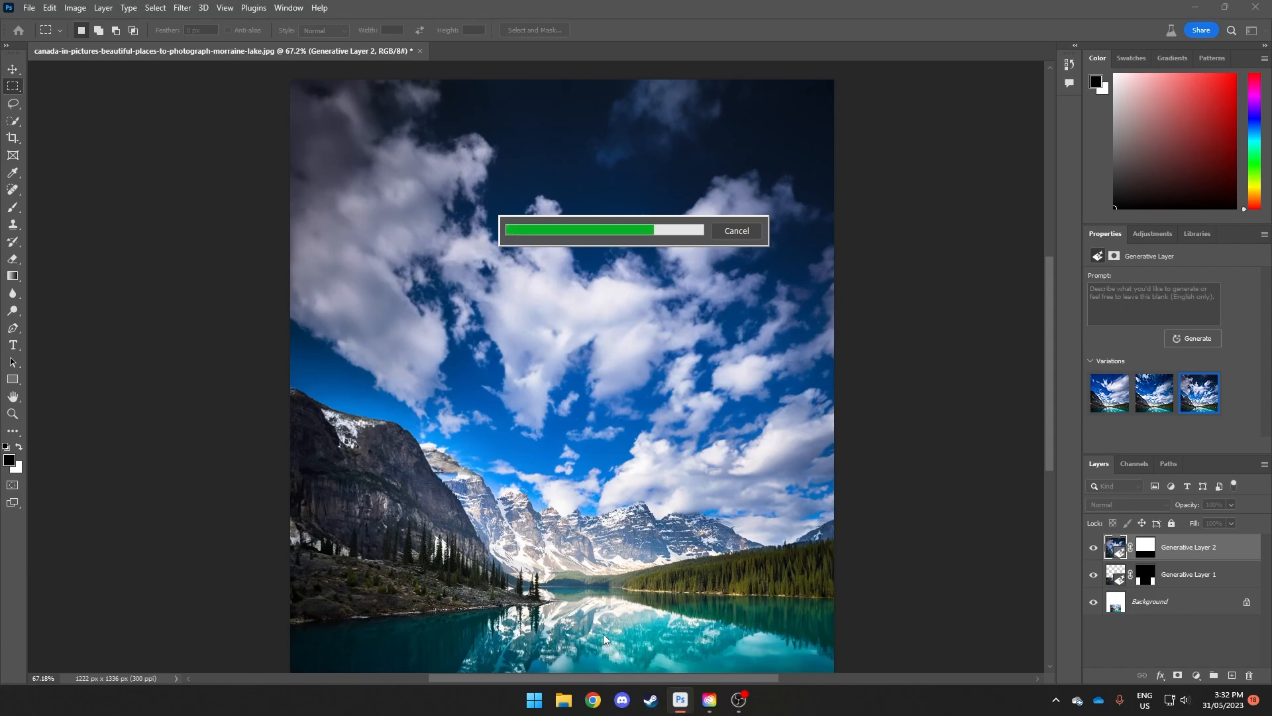
Step: Compare the old and new sky variations and choose the third one
left_click(542, 655)
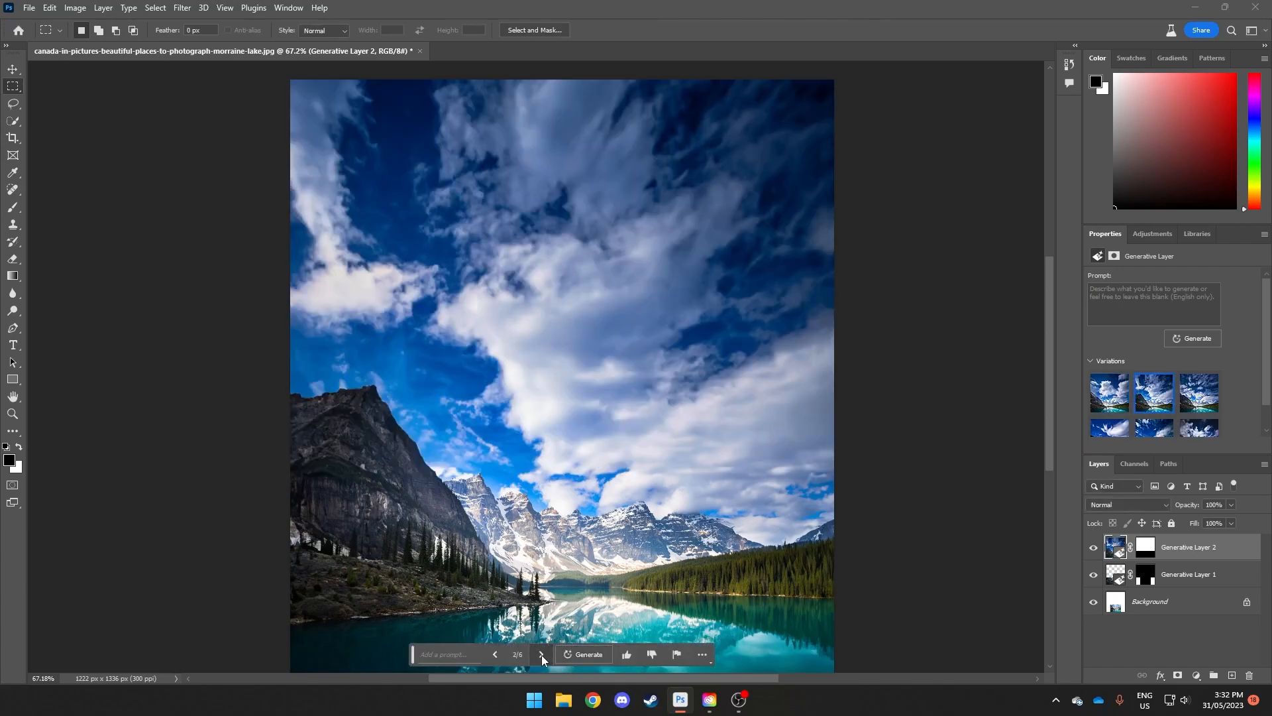
left_click(542, 655)
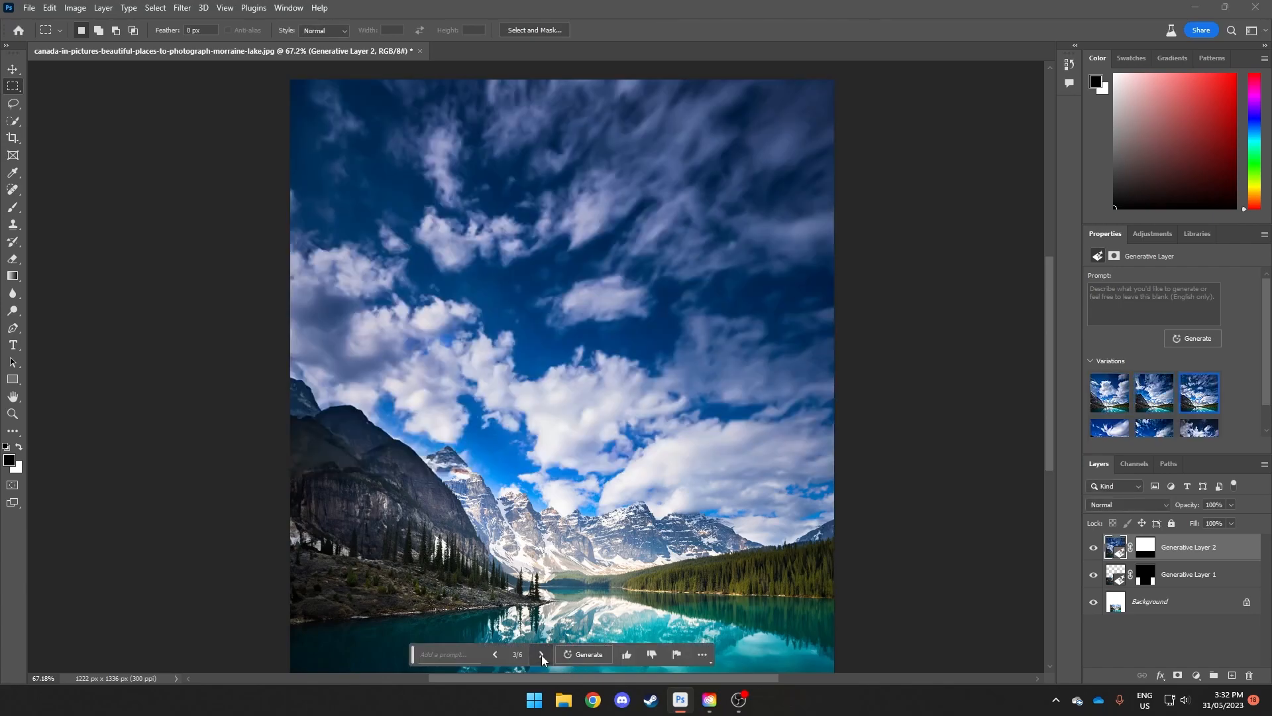
left_click(494, 655)
left_click(493, 654)
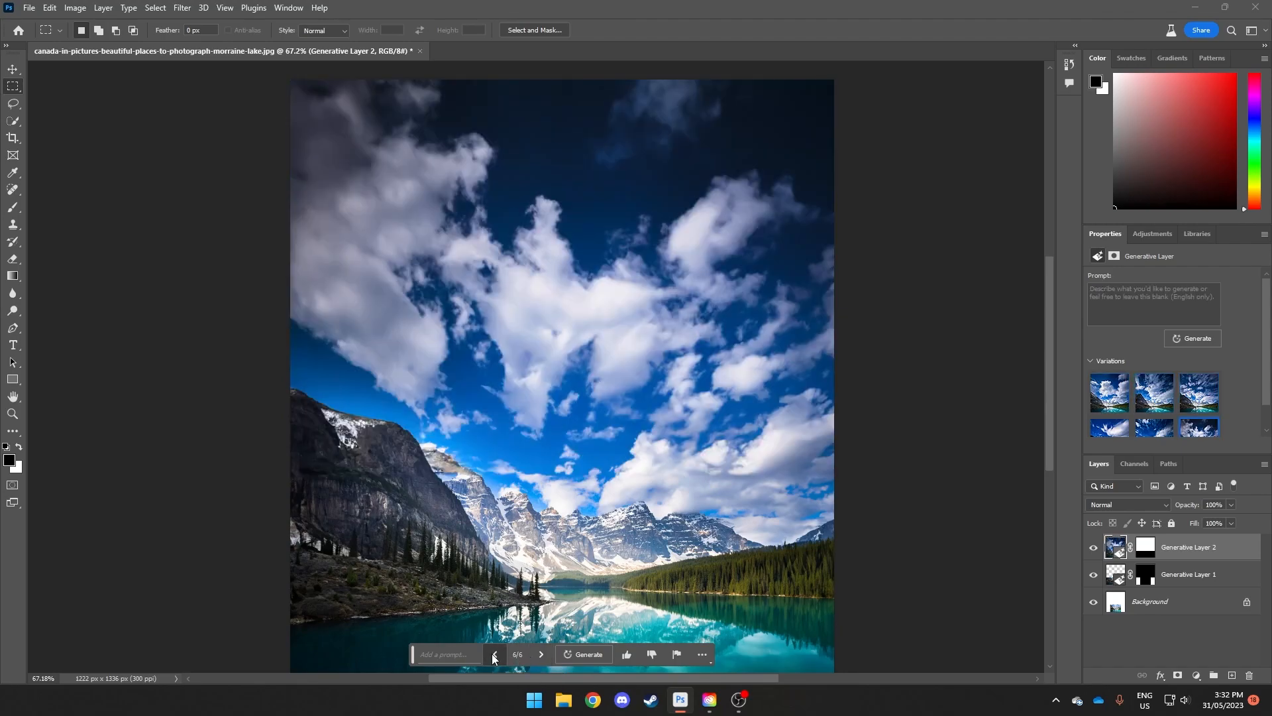
left_click(493, 654)
left_click(542, 661)
scroll(571, 574, "down", 2)
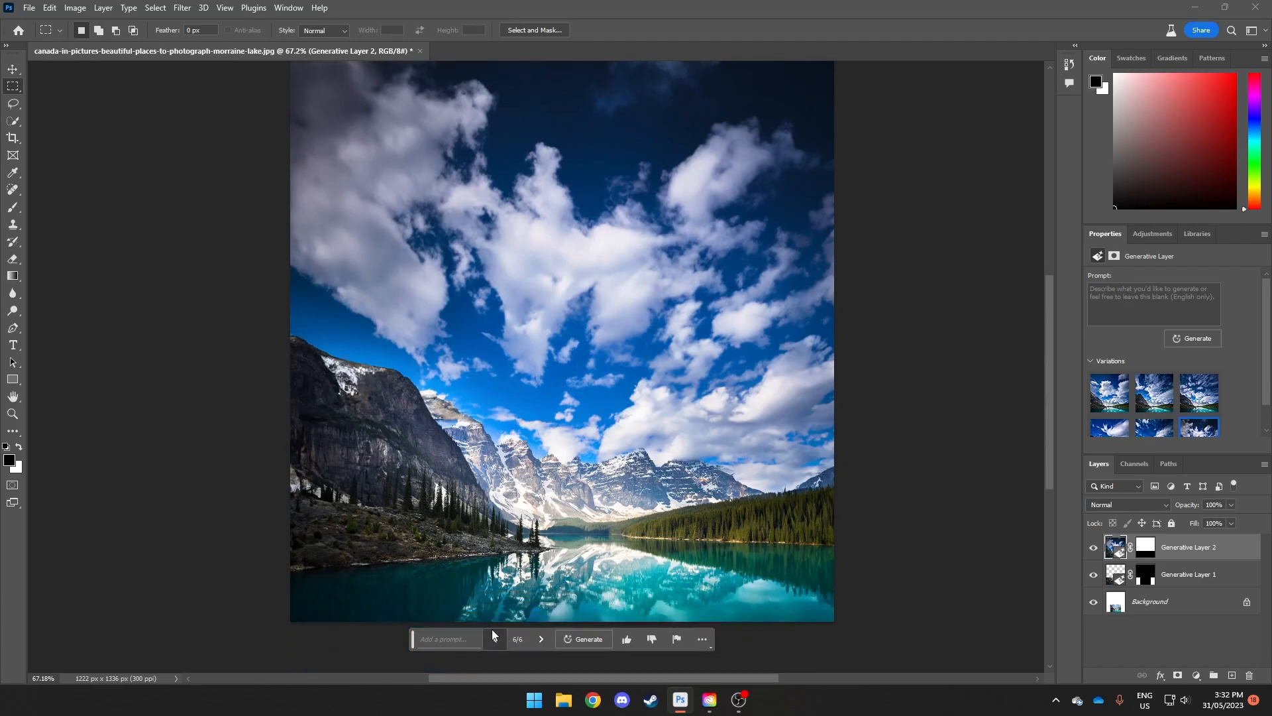
left_click(492, 634)
left_click(492, 640)
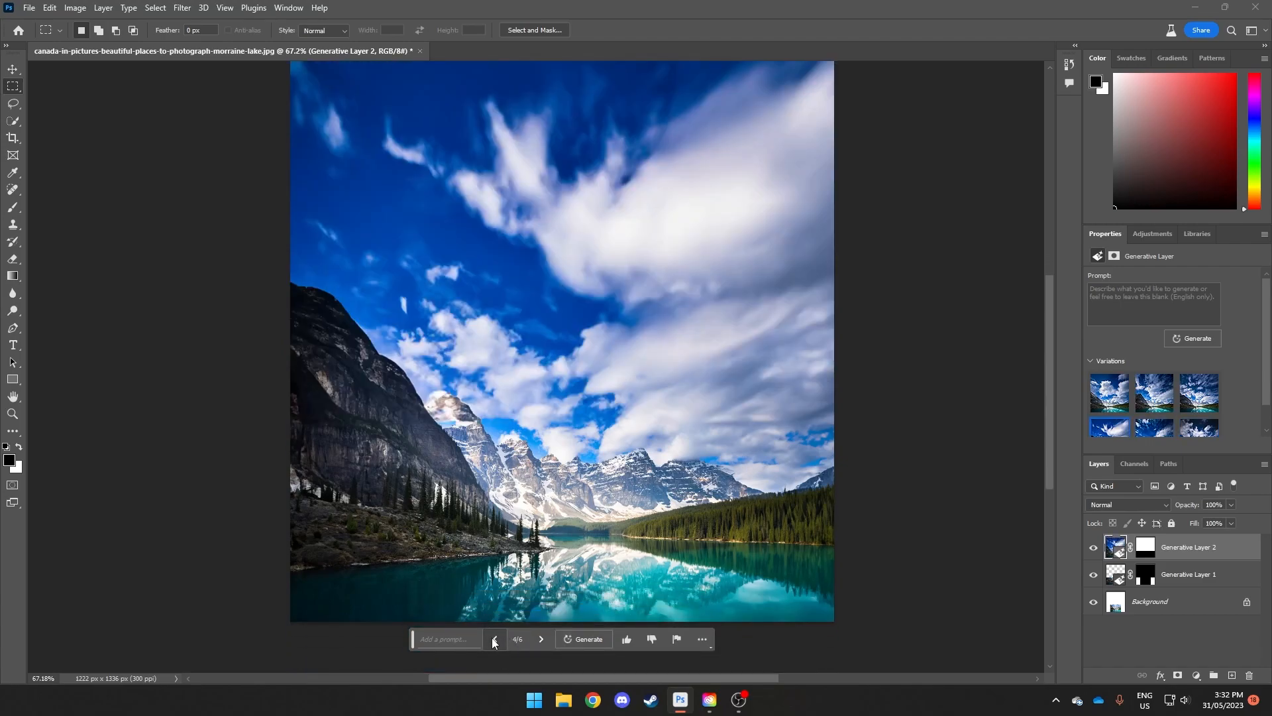
left_click(492, 638)
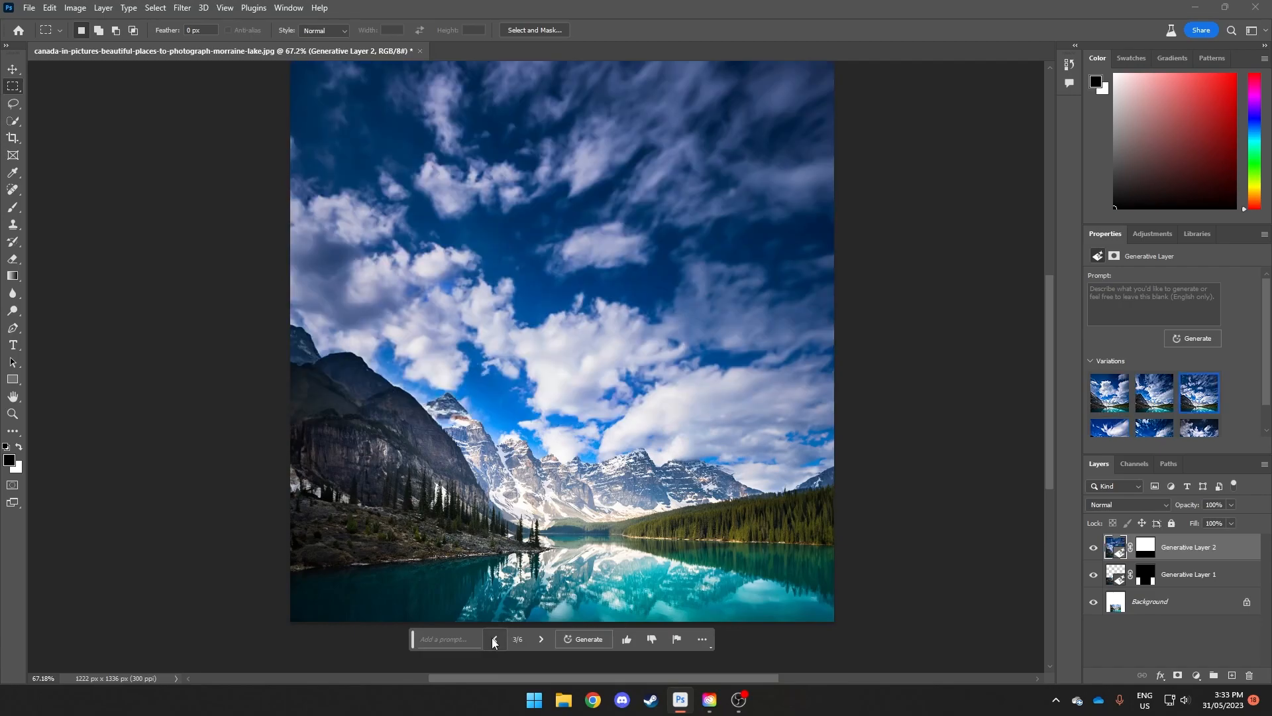
Step: Switch to the fourth sky variation and extend the canvas downward below the lake with the Crop tool, to about 1699 px tall
left_click(540, 639)
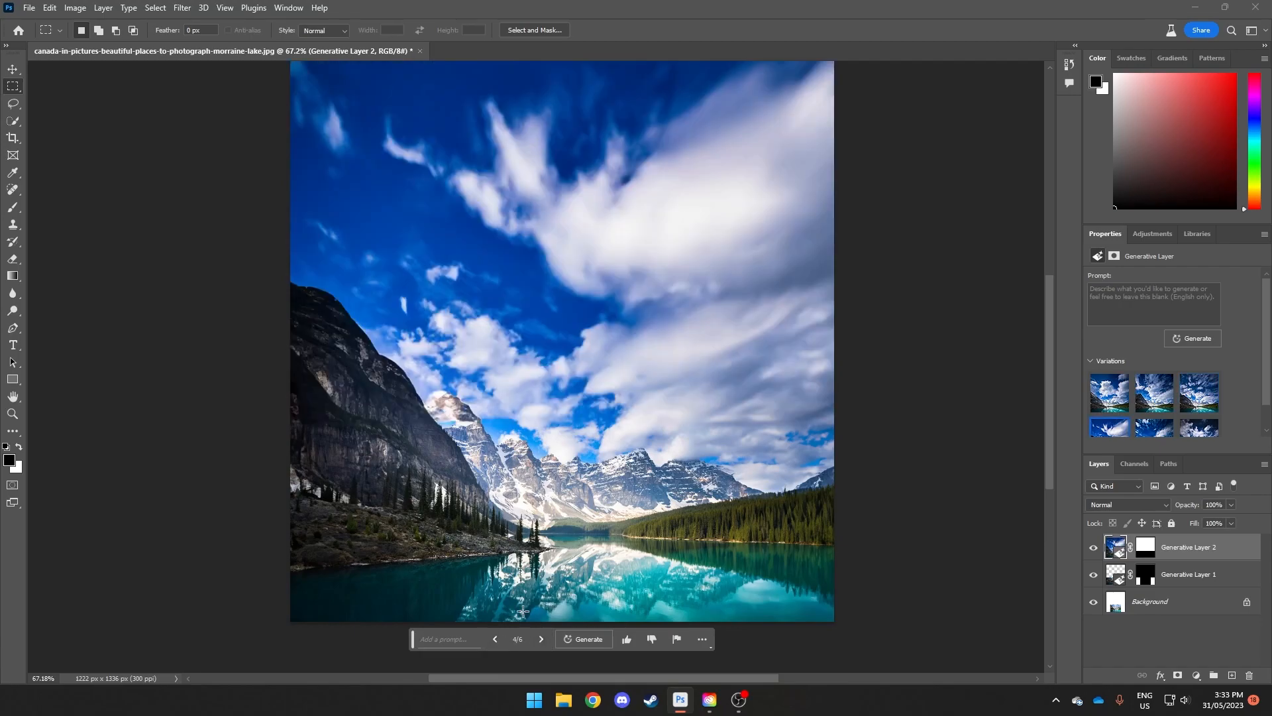
scroll(554, 554, "down", 2)
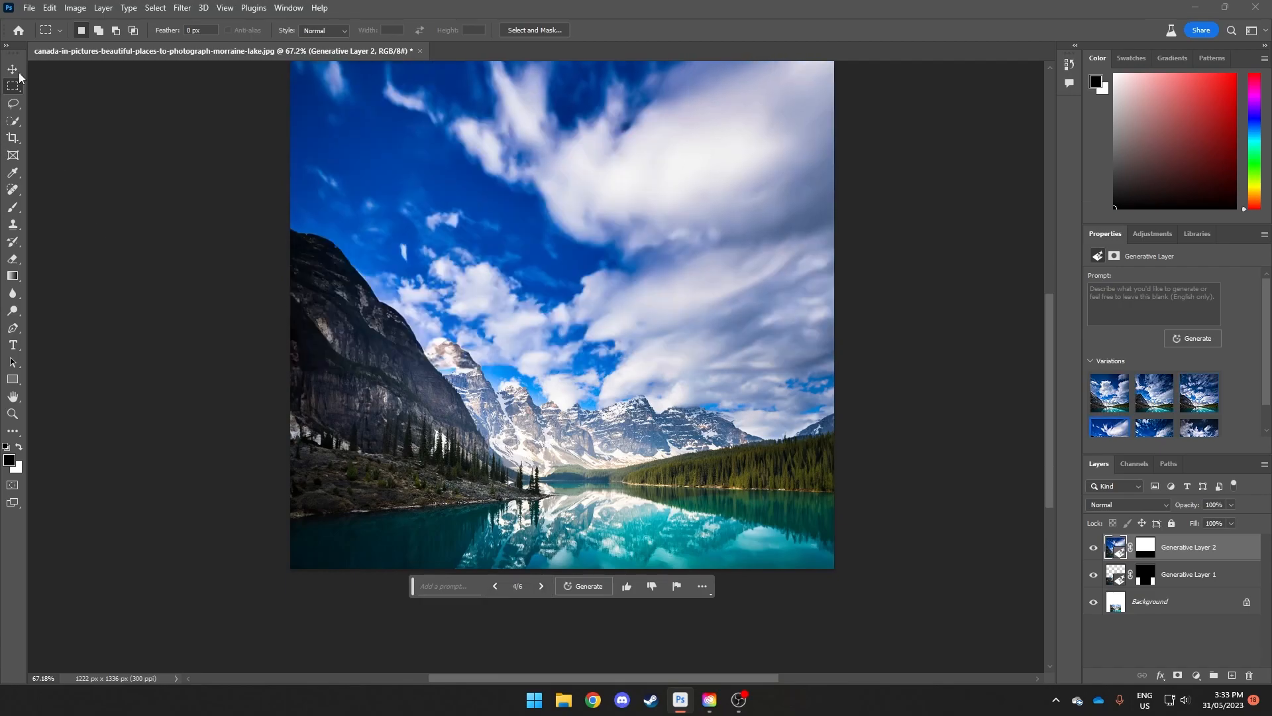
left_click(12, 137)
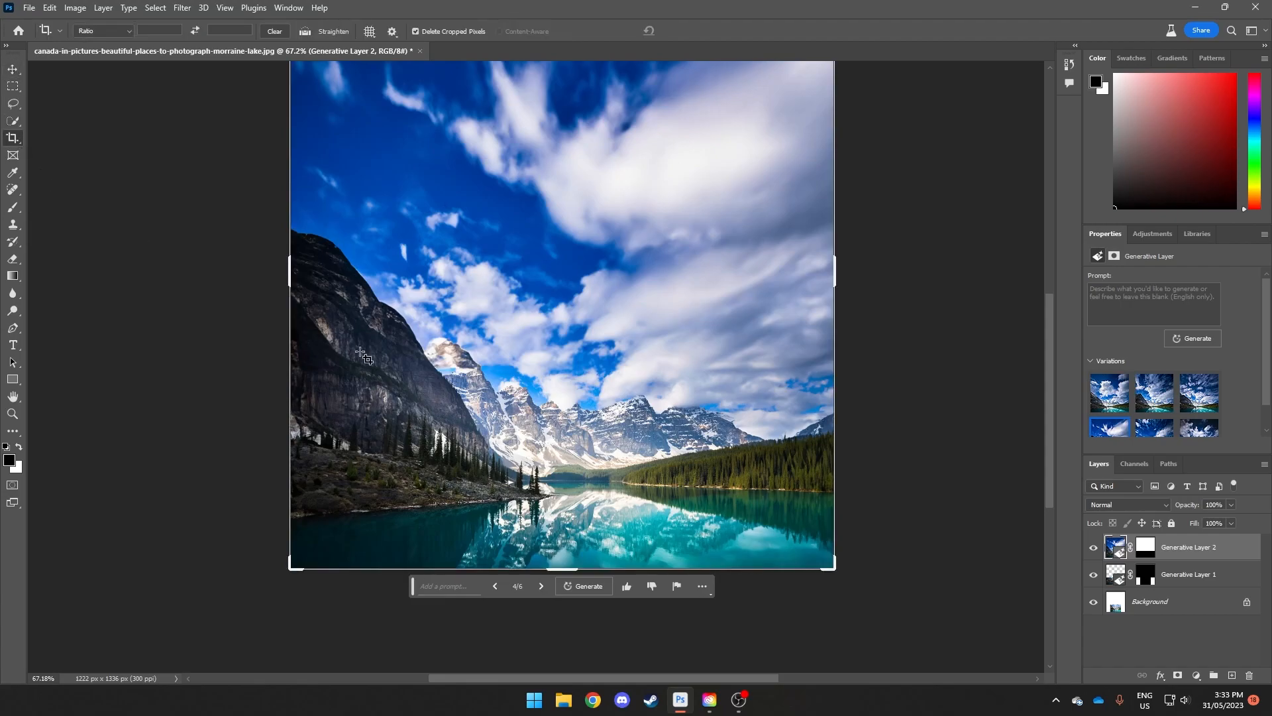
left_click_drag(557, 565, 575, 651)
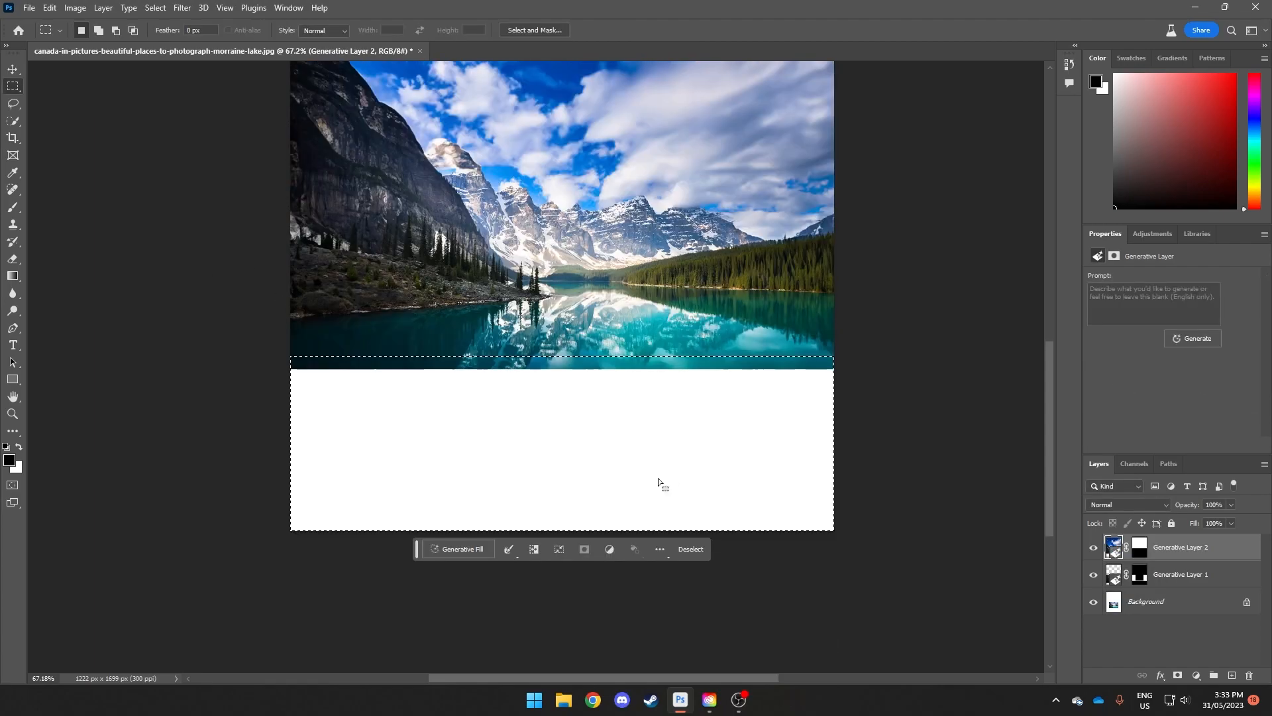
Step: Select the blank area below the lake with a slight overlap and run Generative Fill with the prompt "rocky lake front"
scroll(661, 484, "up", 1)
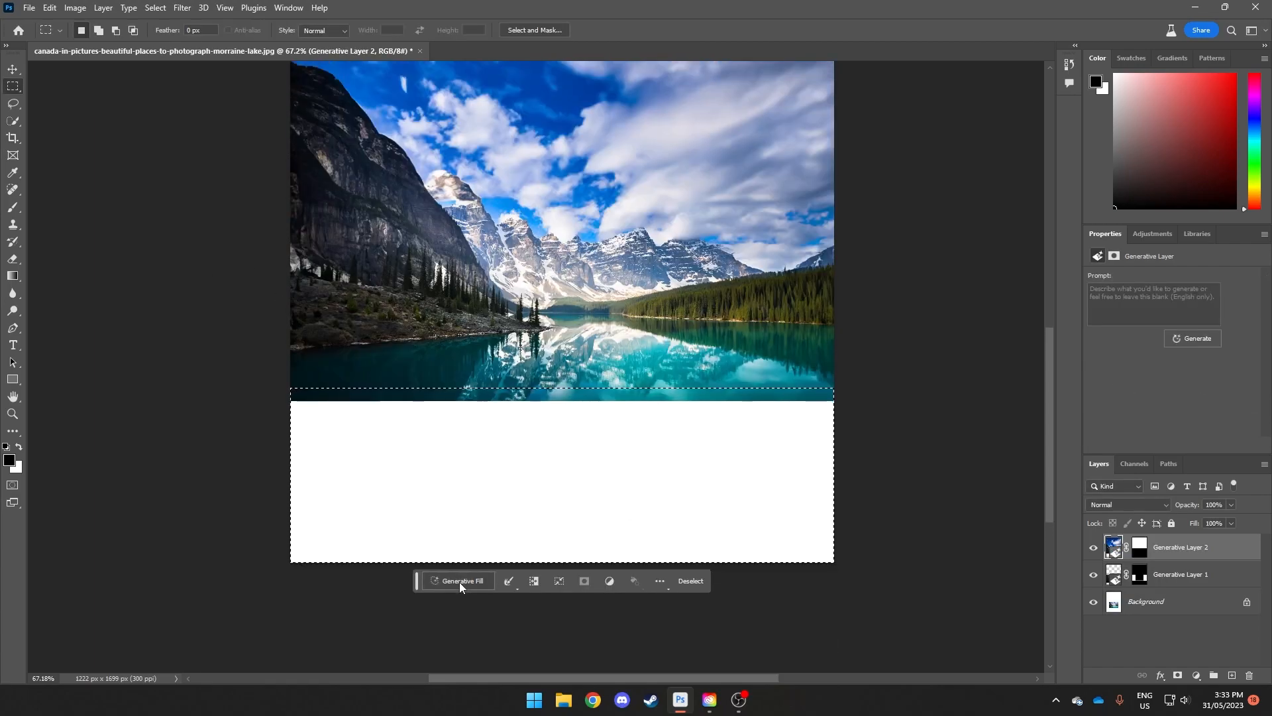
left_click(463, 581)
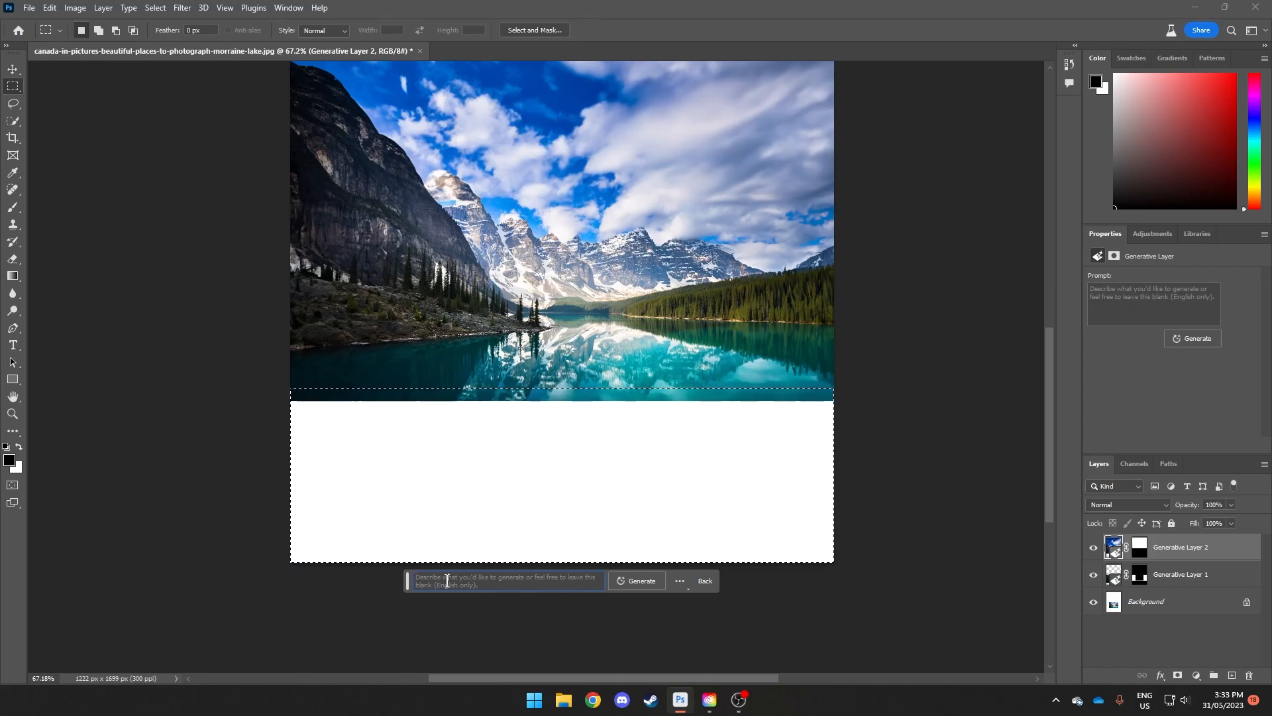
left_click(447, 580)
type("rocky lakefront")
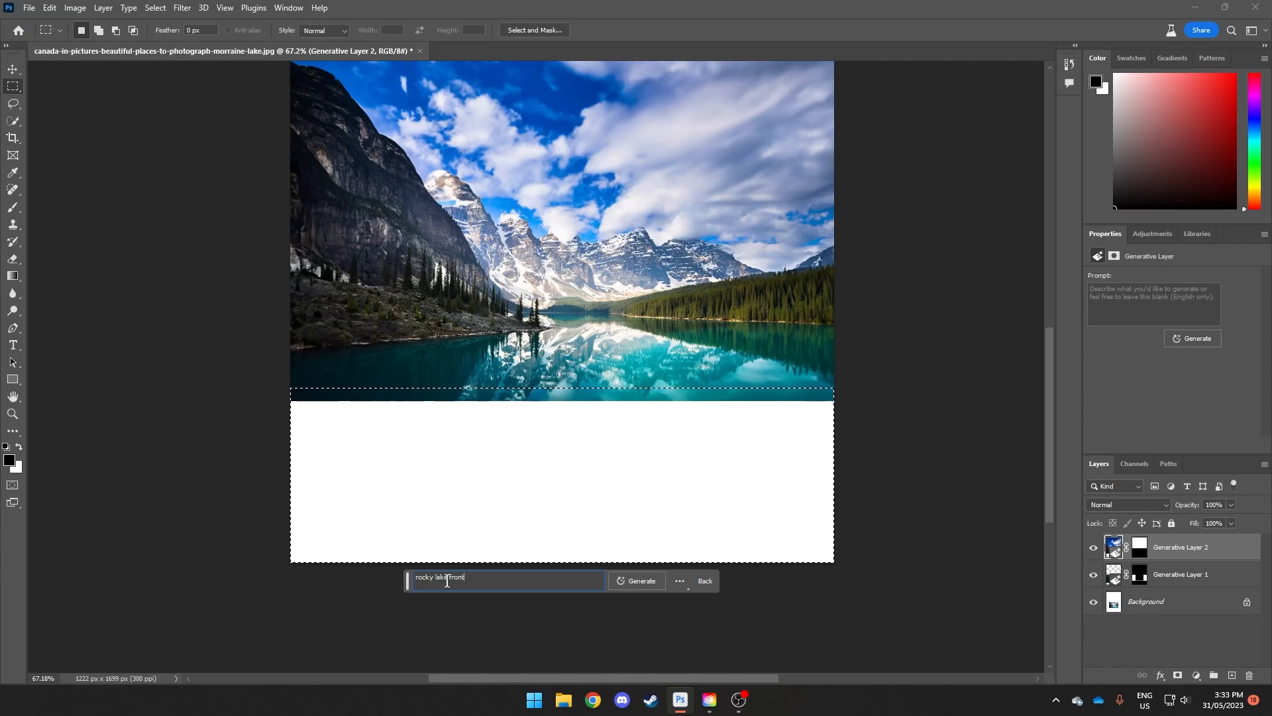
key("Return")
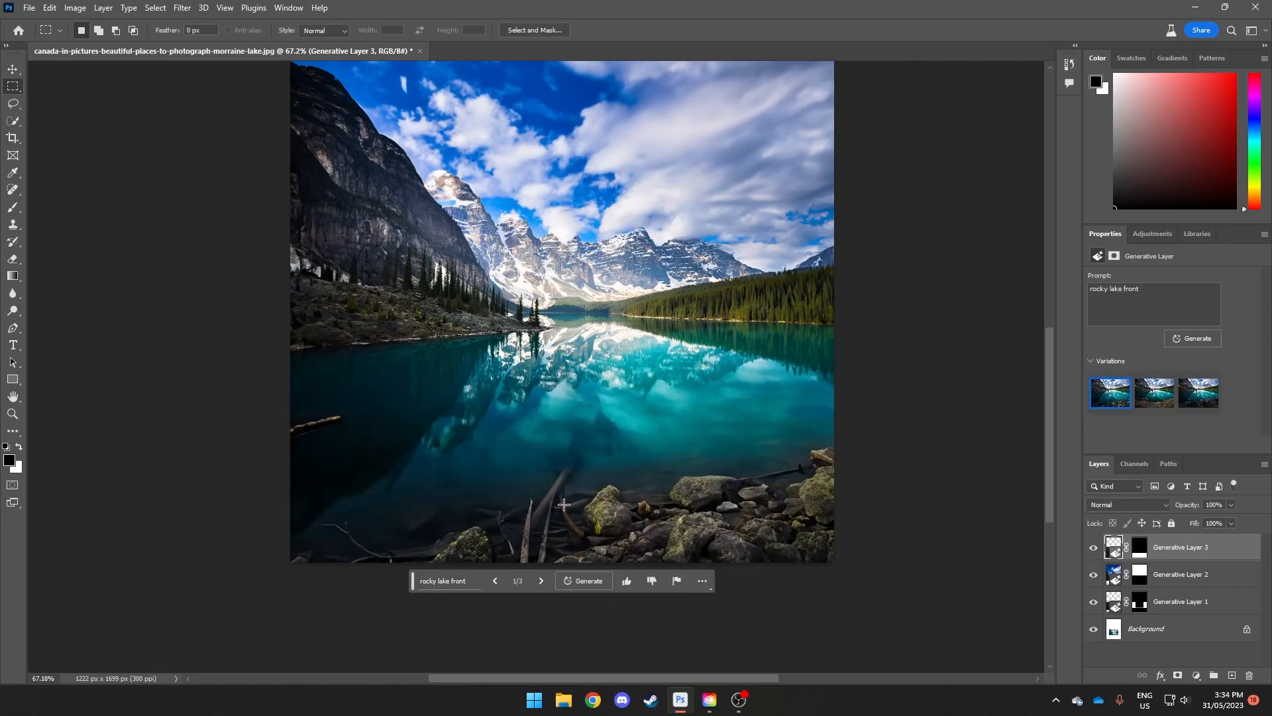
Step: Compare the generated lake front variations and choose the second one, with the gravel shore
left_click(536, 572)
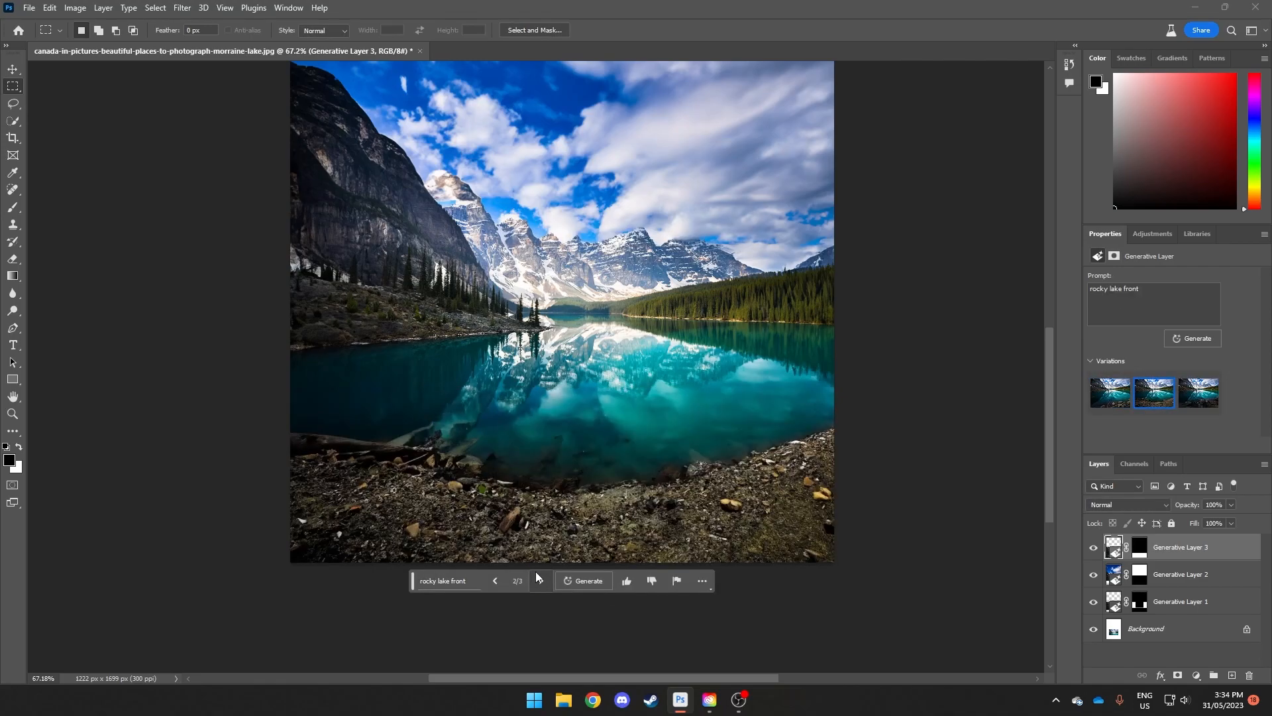
left_click(535, 571)
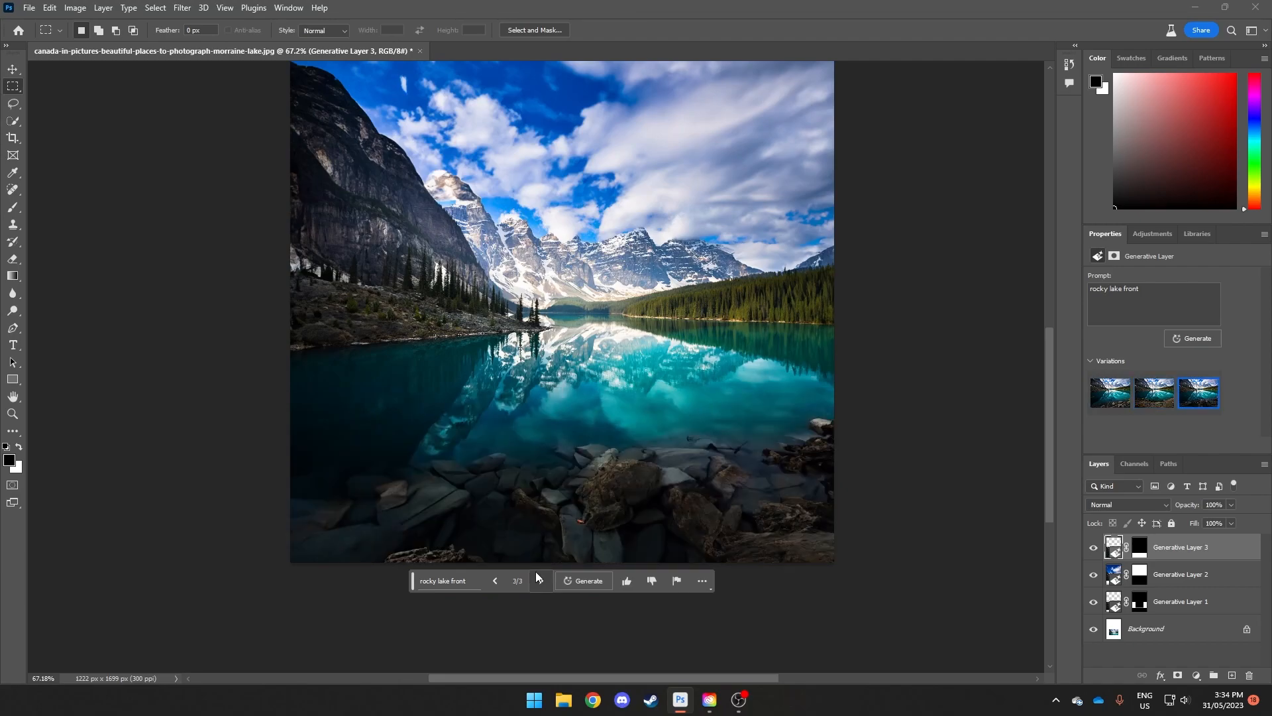
left_click(501, 581)
scroll(561, 551, "up", 2)
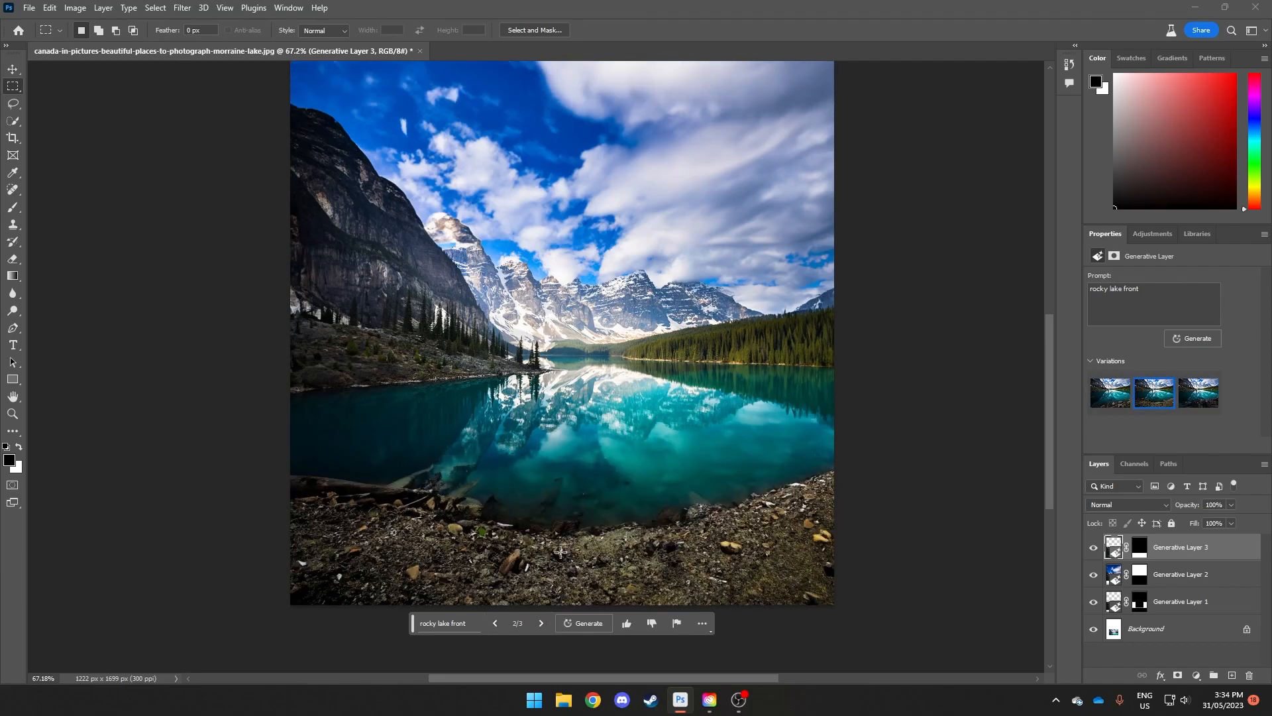
scroll(464, 450, "up", 3)
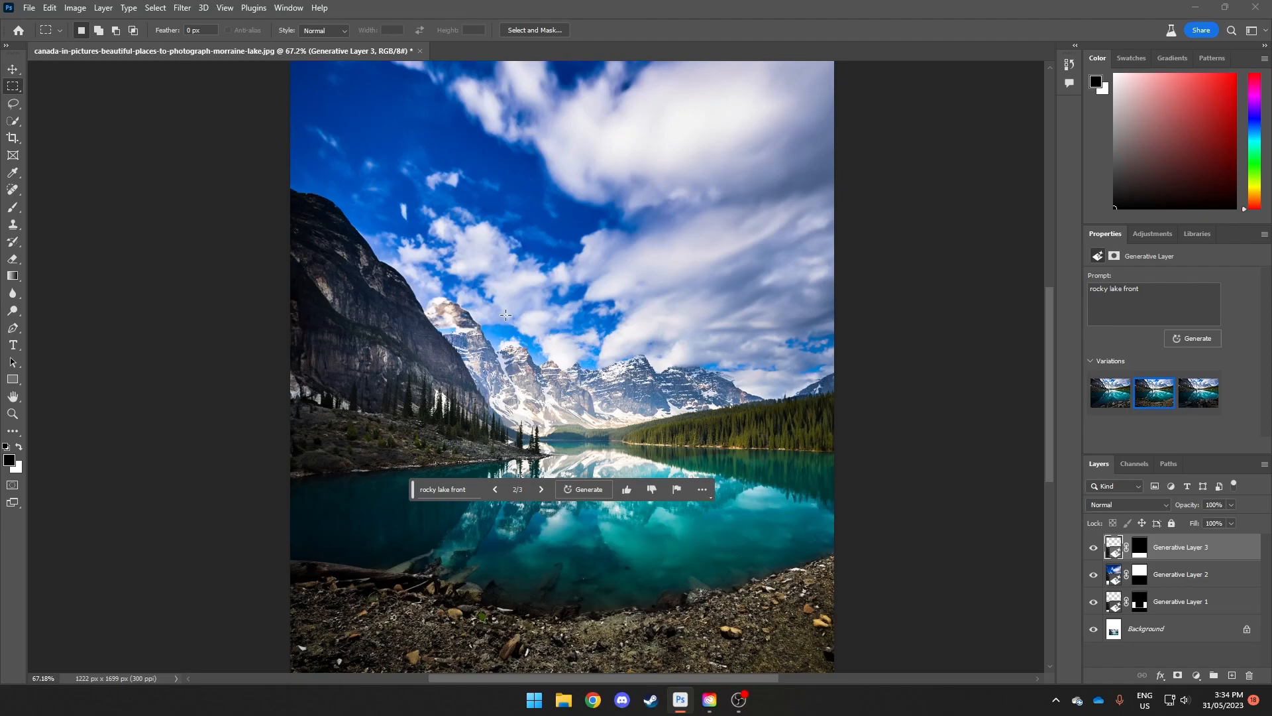
Step: Select Generative Layers 1 to 3 together and put them in one layer group
scroll(553, 319, "down", 2)
left_click(1199, 599, "shift")
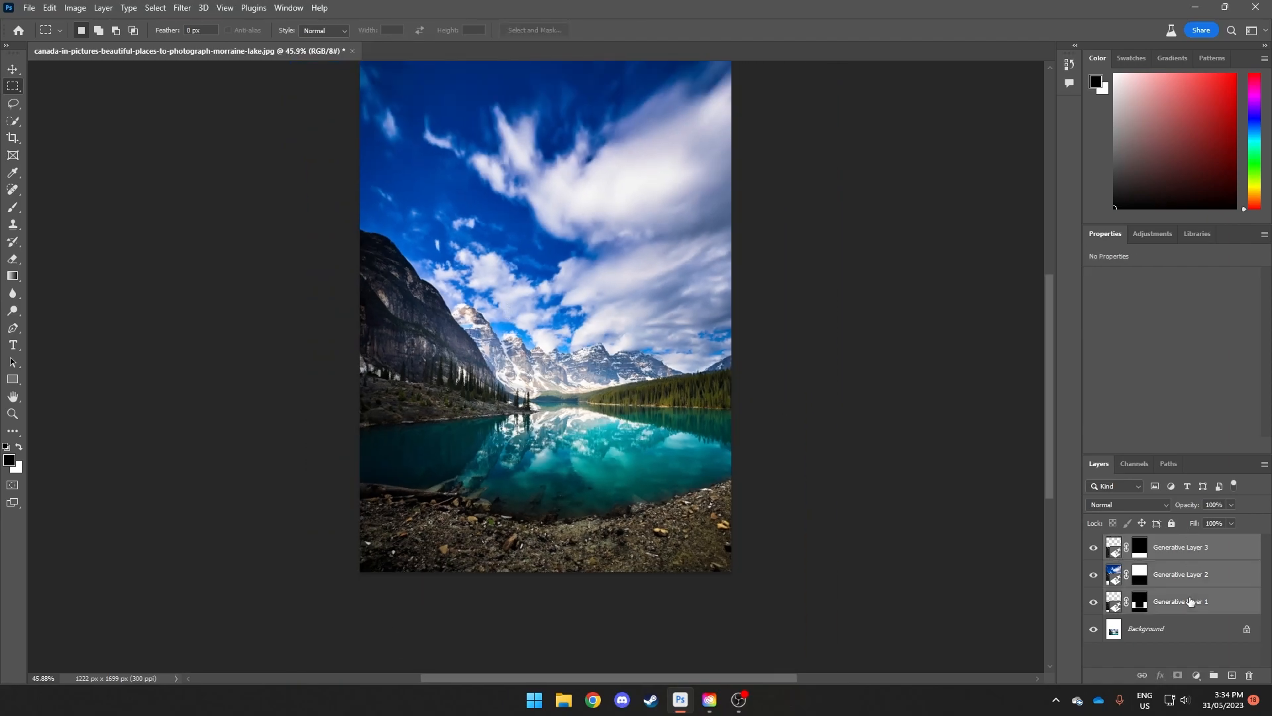
left_click(1214, 675)
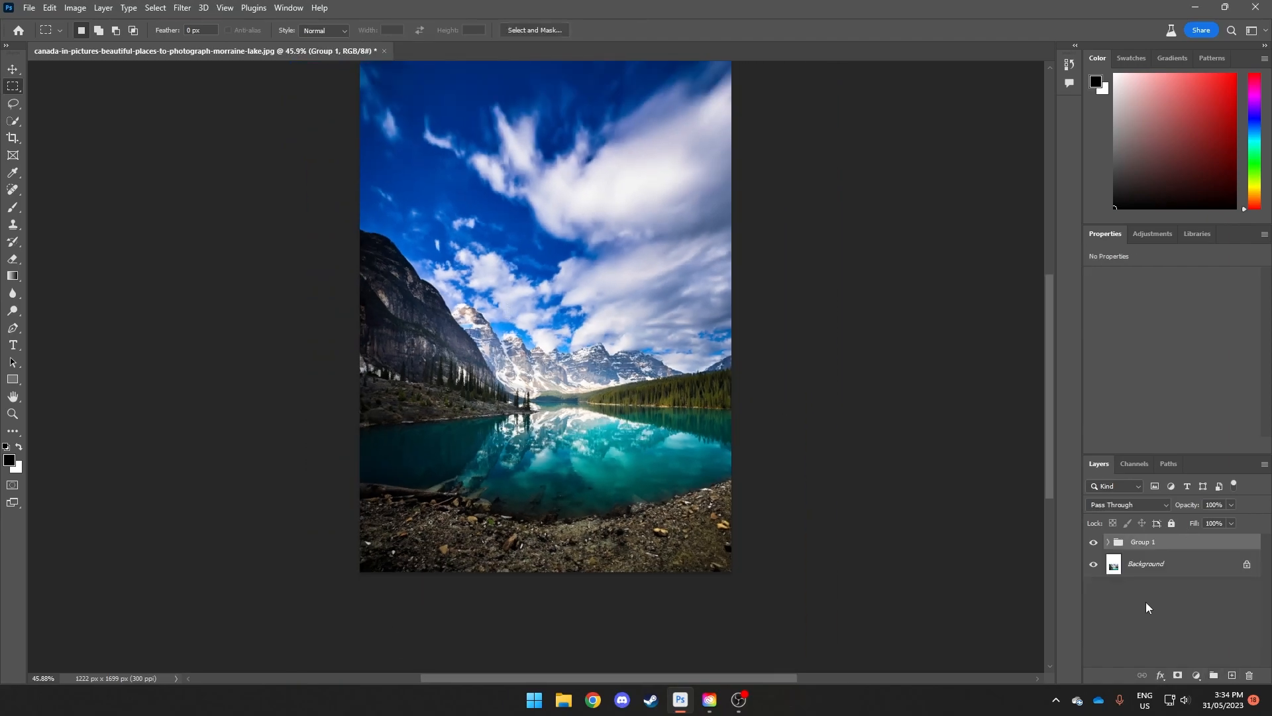
Step: Hide the group of generative layers to inspect the original photo, and show the group again
left_click(1094, 543)
scroll(519, 420, "up", 4)
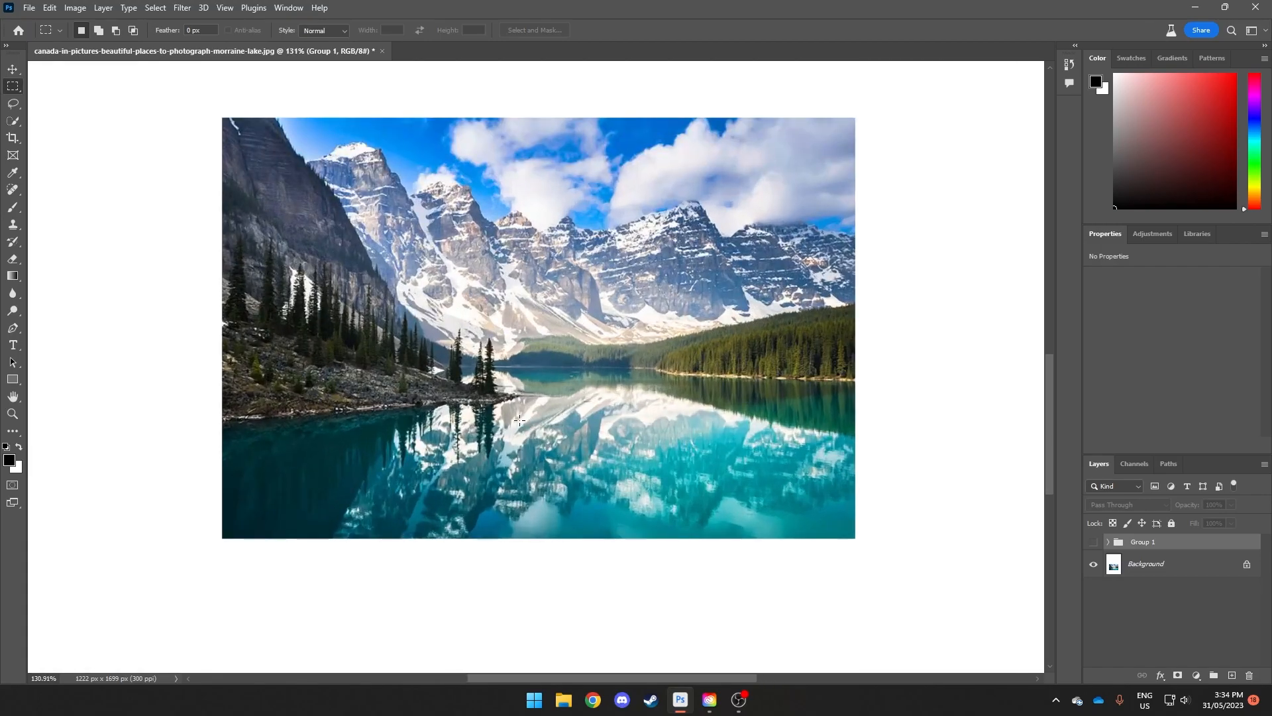
scroll(520, 419, "down", 4)
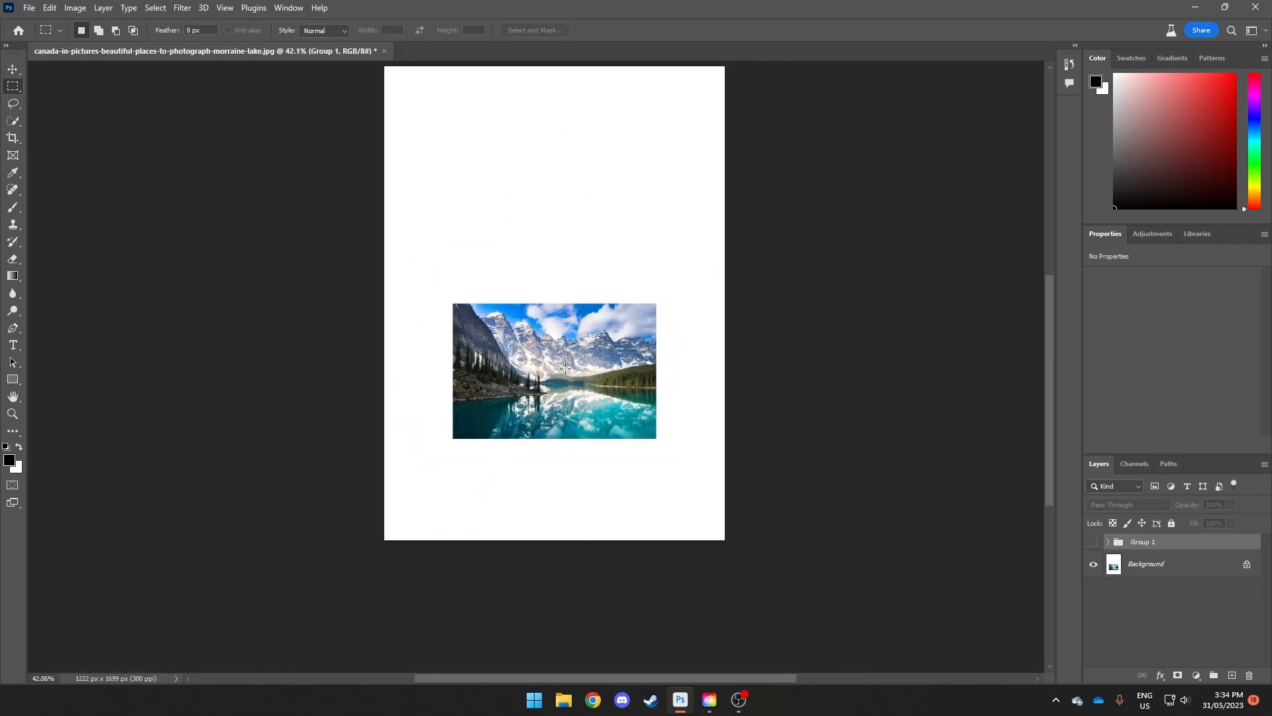
left_click(1094, 542)
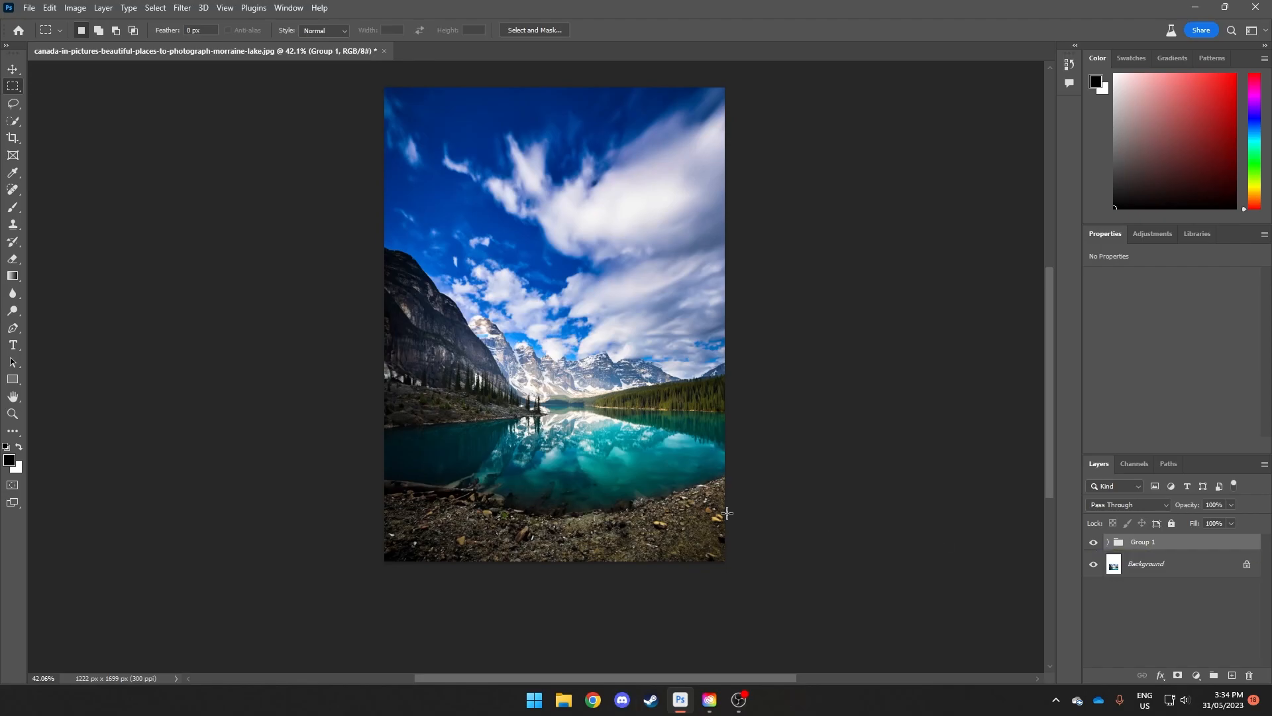
Step: Lasso a boat-shaped area from the lake down across the right side of the shore and run Generative Fill with the prompt "wooden boat"
left_click(17, 109)
scroll(649, 464, "up", 3)
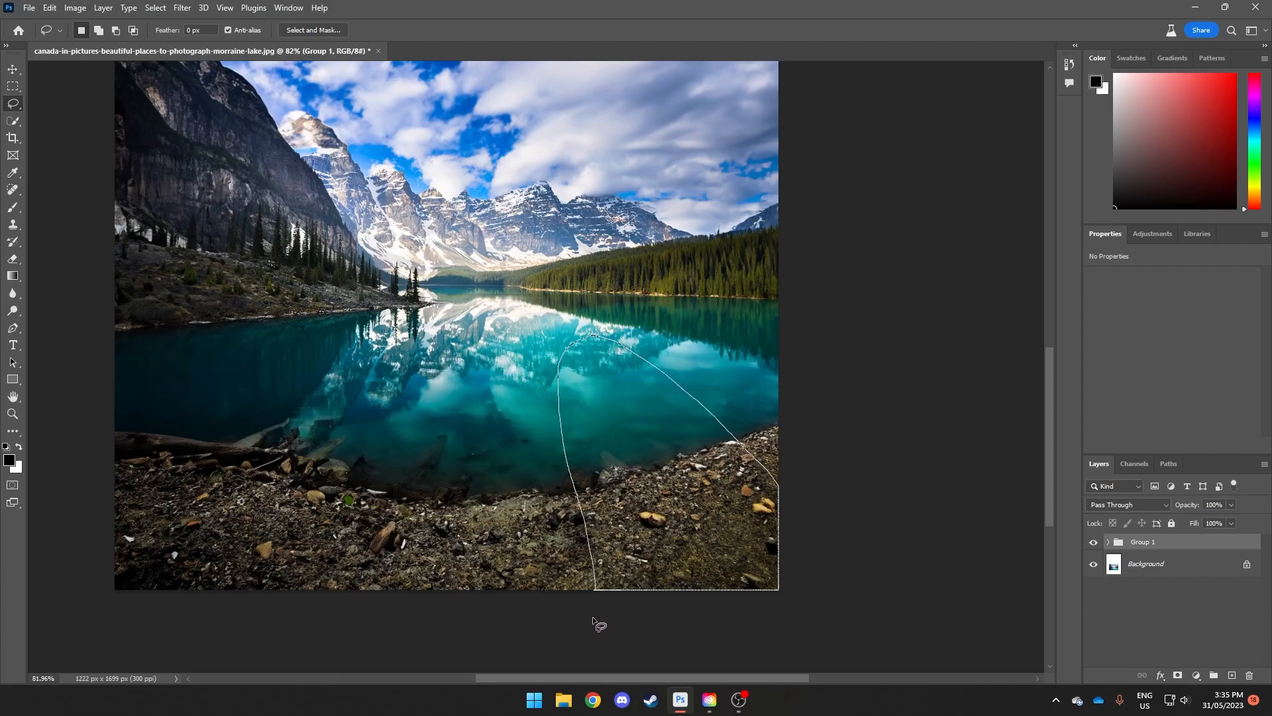
left_click_drag(592, 616, 593, 616)
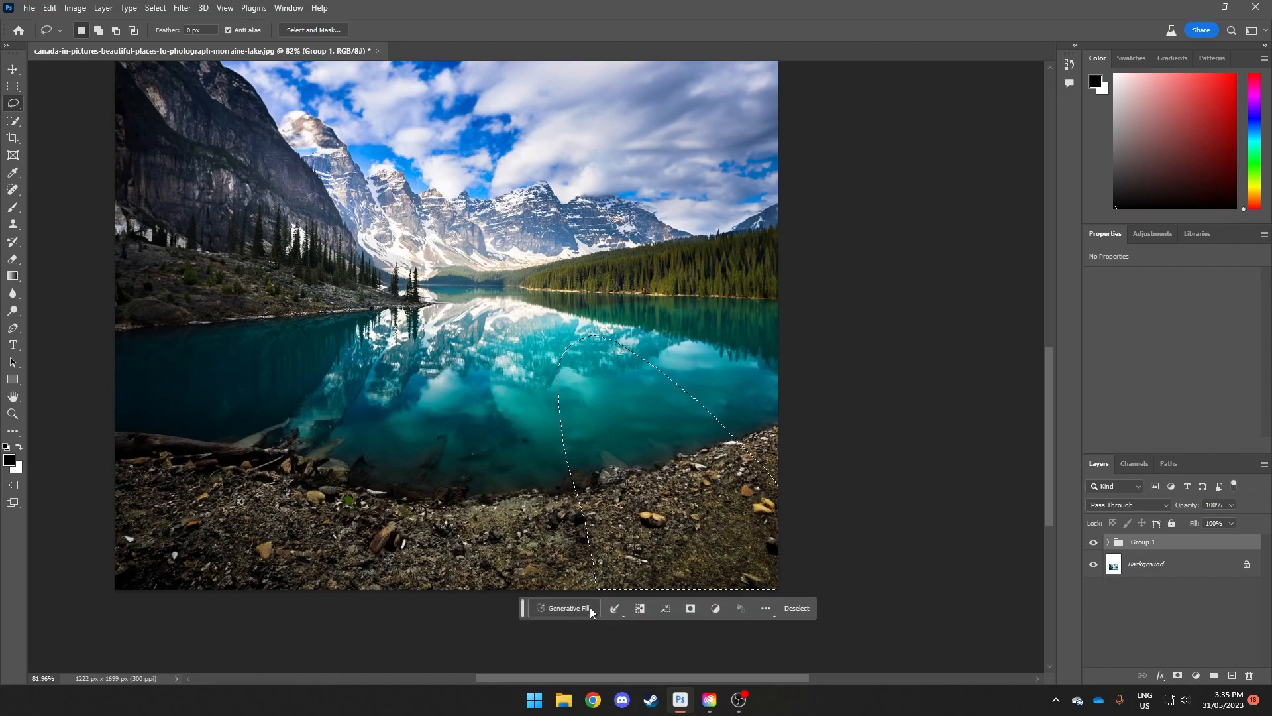
left_click(554, 611)
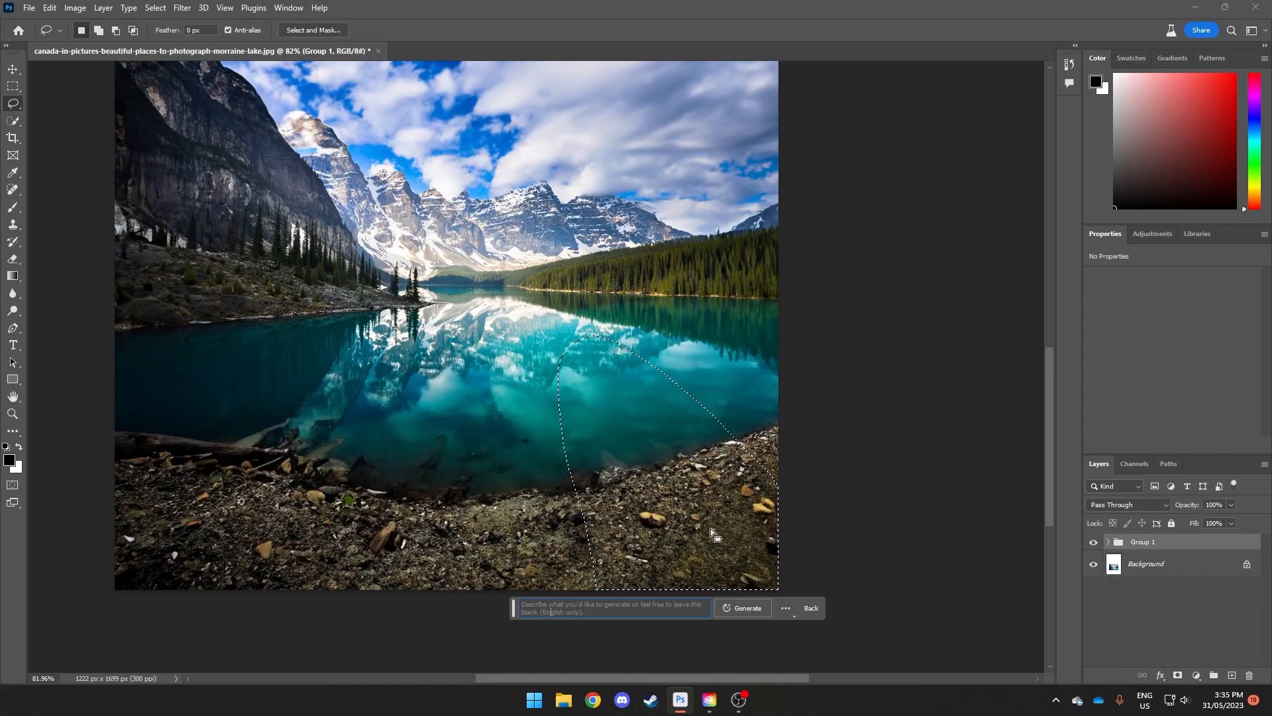
type("wooden boat")
key("Return")
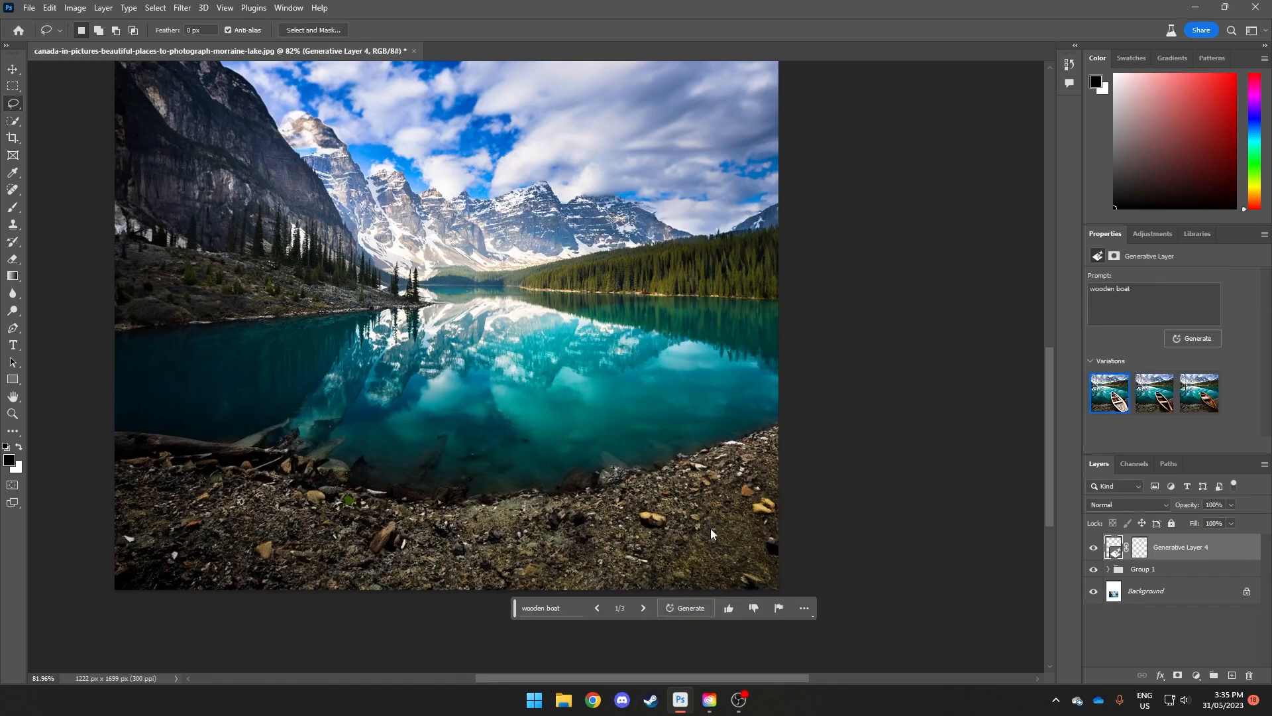
Step: Compare the wooden boat variations and choose the third one, the orange-brown boat
left_click(641, 607)
left_click(642, 607)
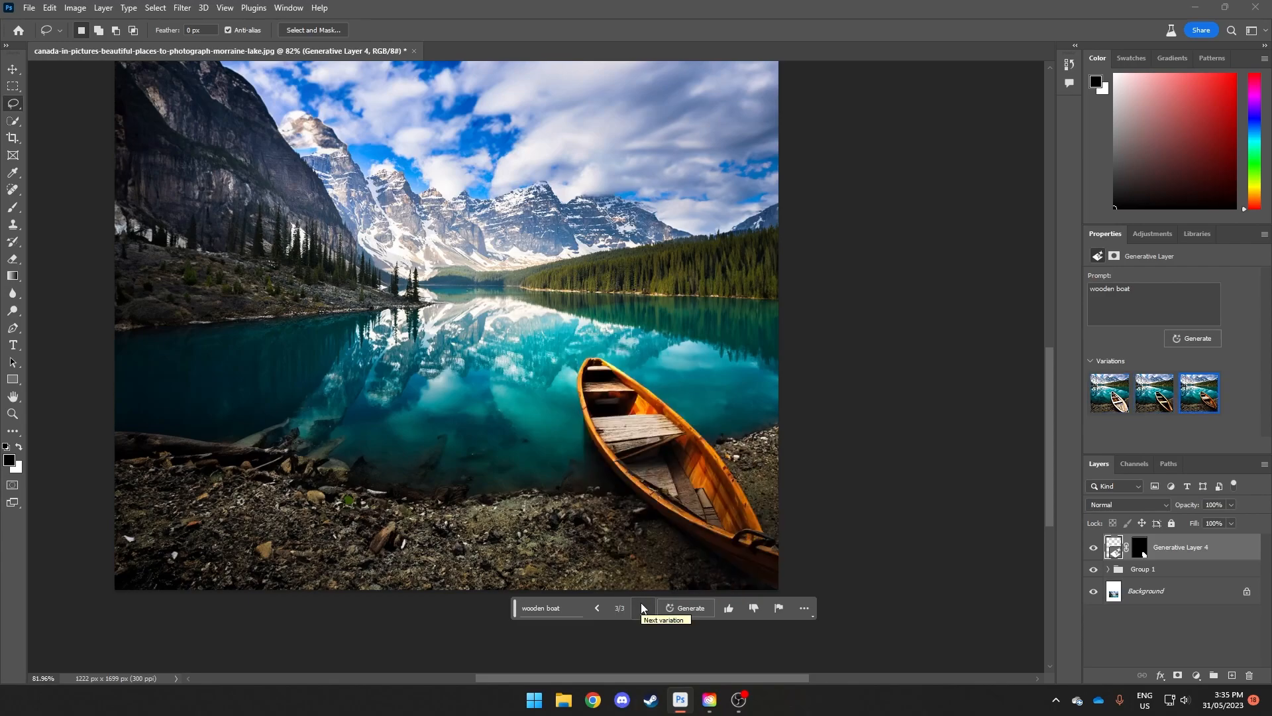
scroll(596, 464, "up", 3)
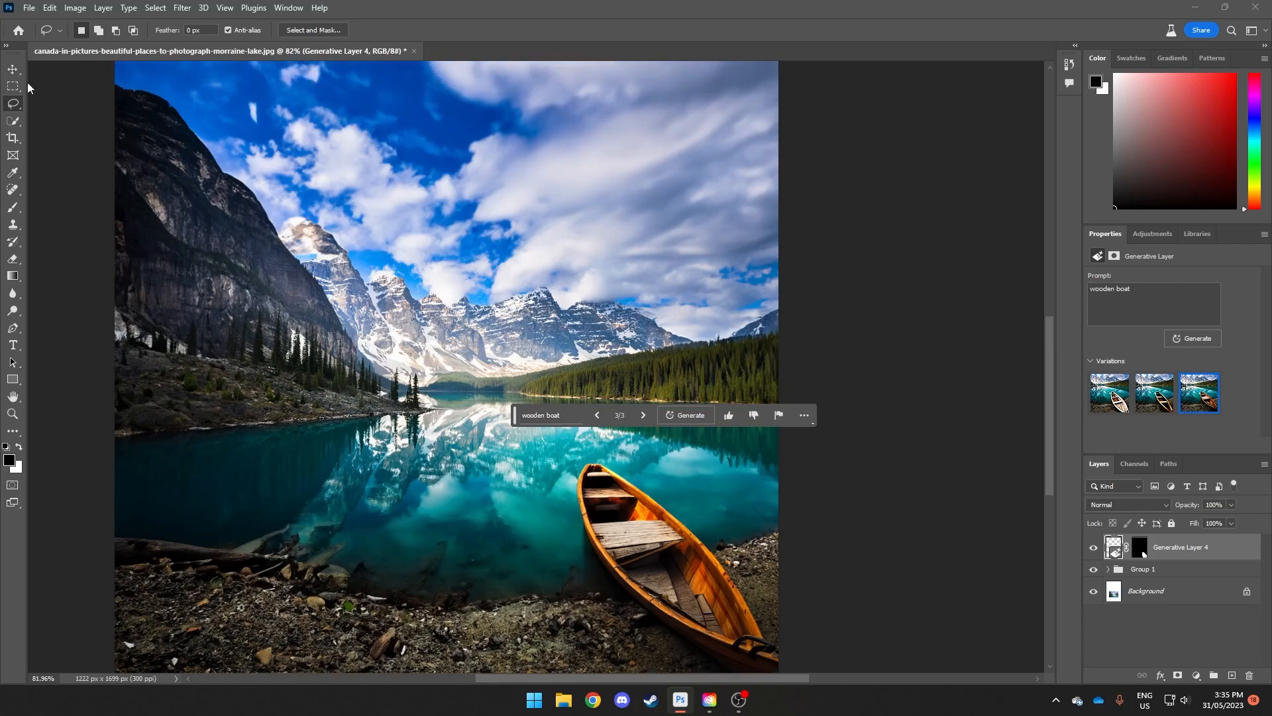
left_click(13, 68)
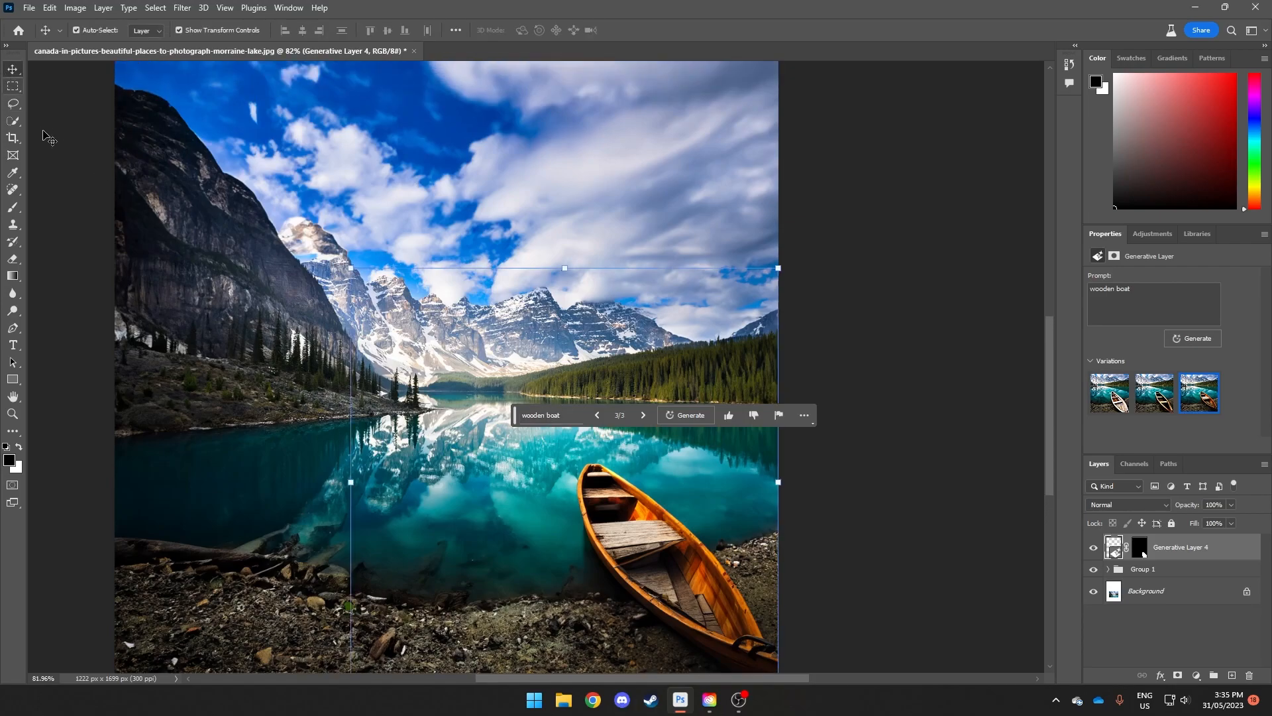
Step: Lasso the rocky bank below the dark cliff on the far left shore and run Generative Fill with the prompt "log cabin"
left_click(14, 104)
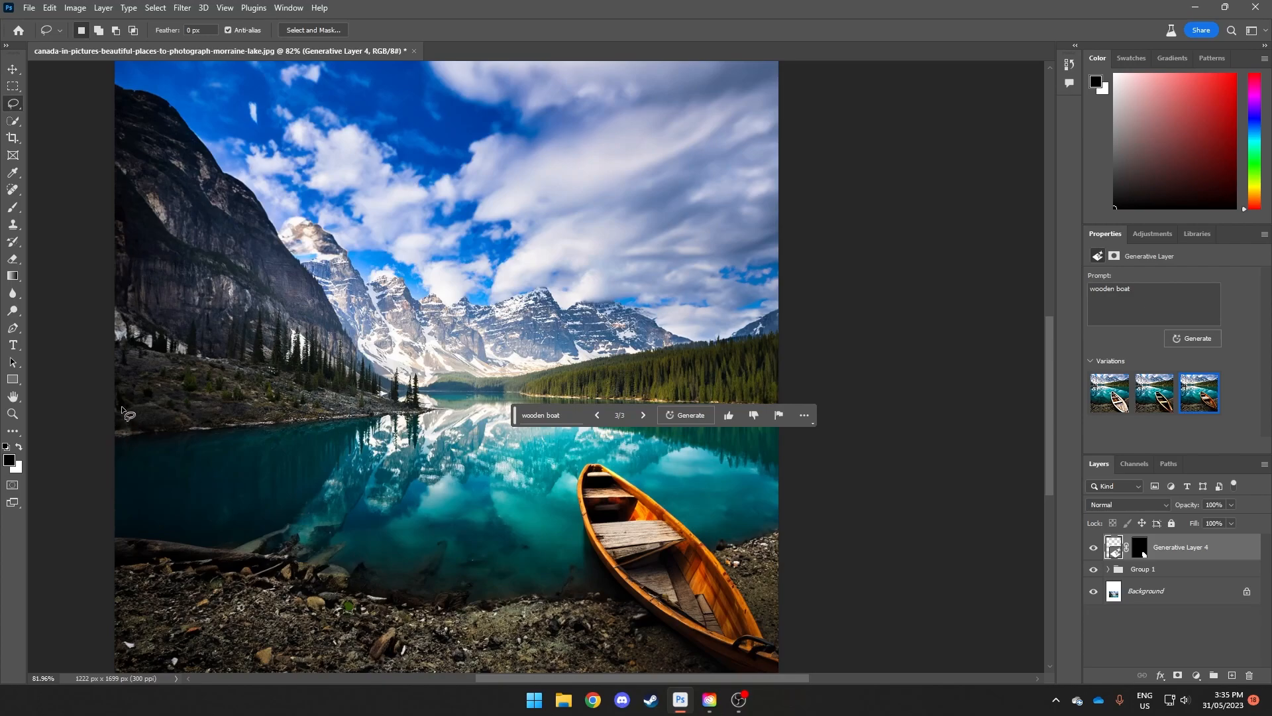
mouse_move(123, 419)
left_mouse_down()
mouse_move(132, 432)
mouse_move(268, 424)
mouse_move(263, 311)
mouse_move(225, 282)
mouse_move(142, 268)
mouse_move(114, 278)
mouse_move(110, 375)
mouse_move(132, 435)
left_mouse_up()
left_click(91, 452)
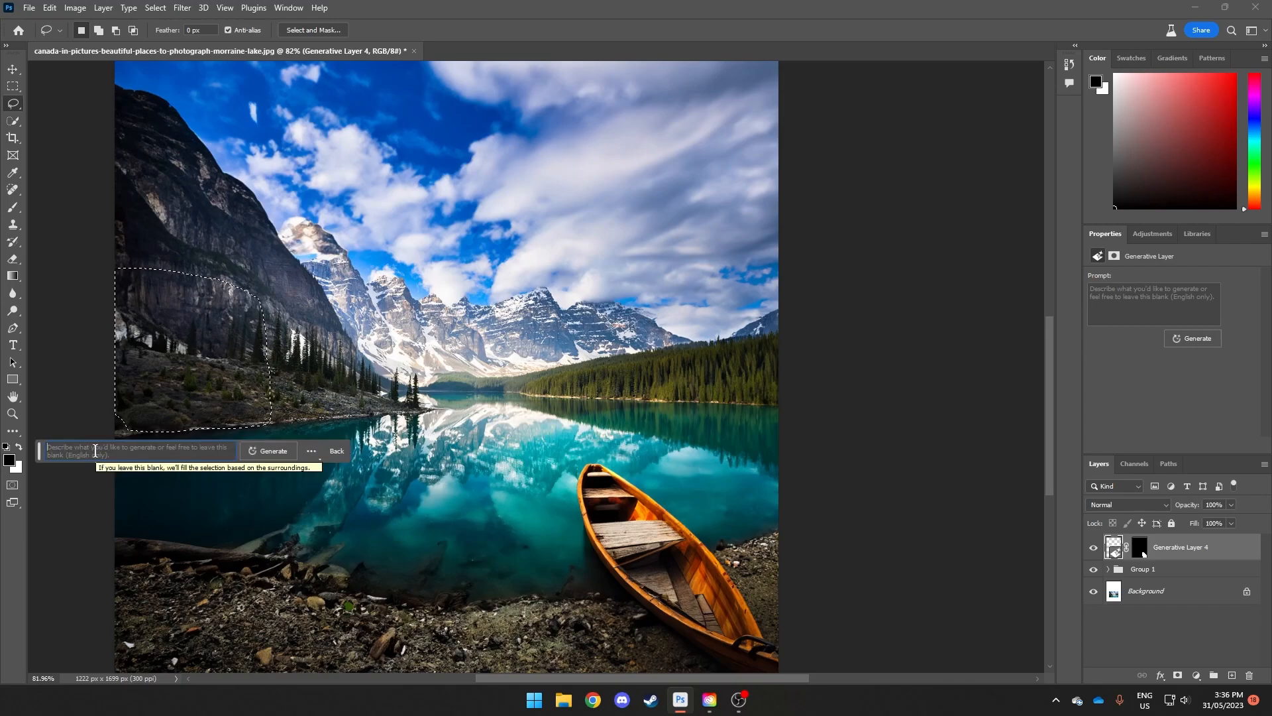
type("log cabin")
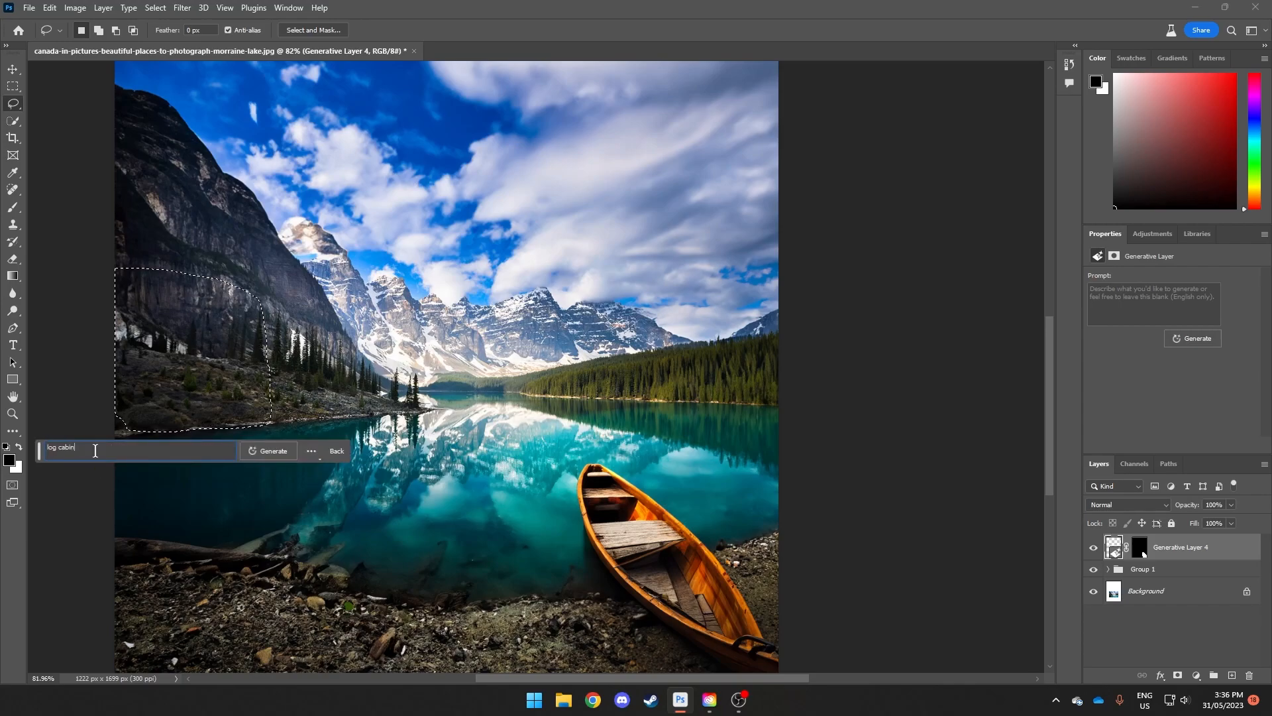
key("Return")
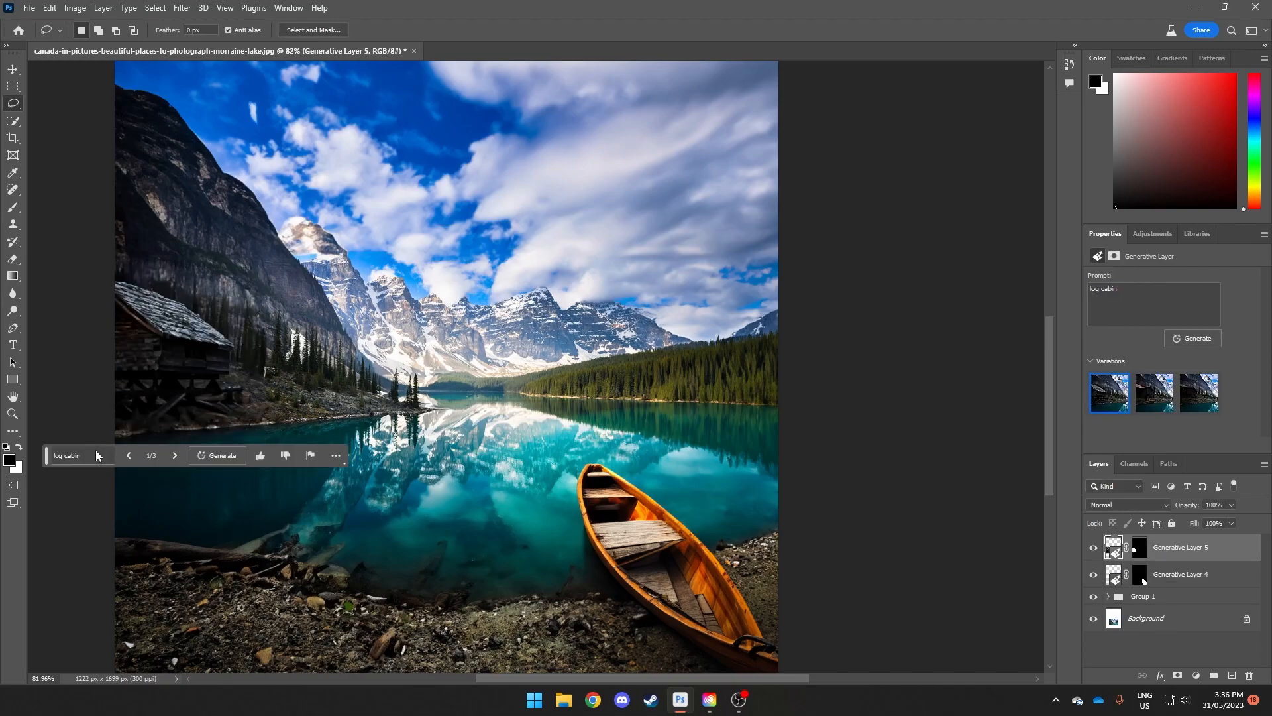
Step: Review the log cabin variations and generate further ones with the same prompt
left_click(174, 455)
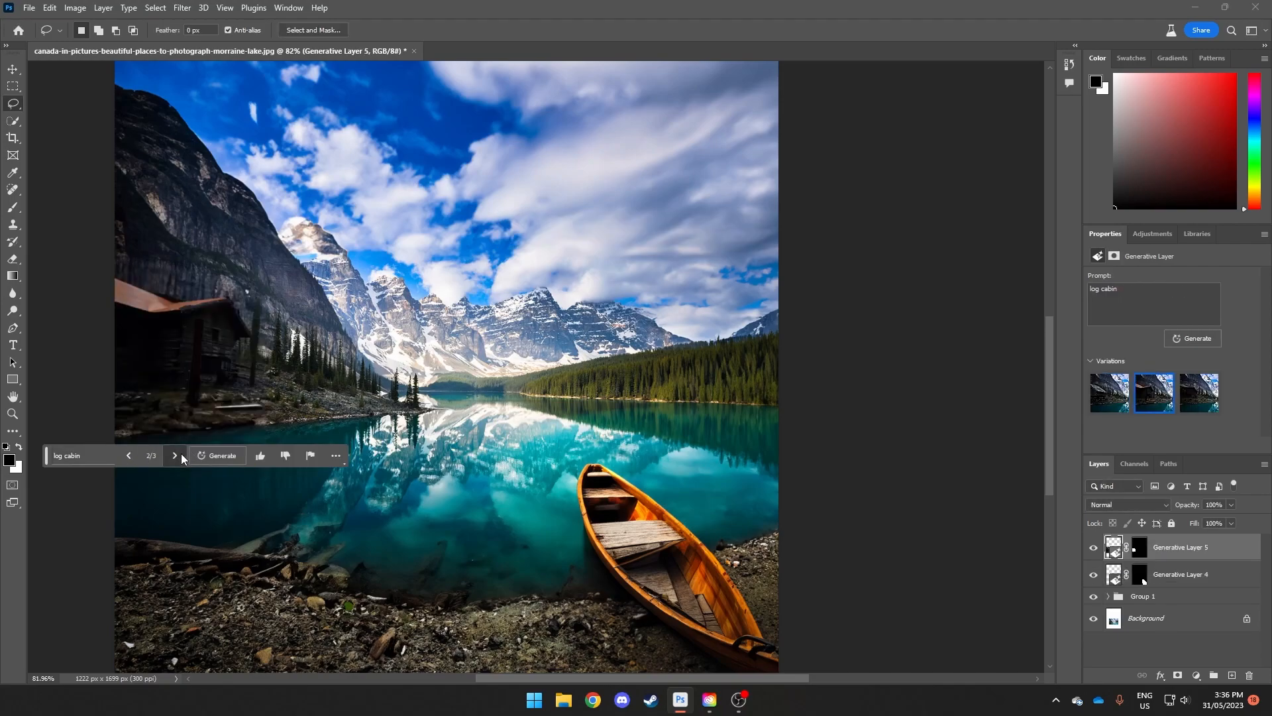
left_click(175, 455)
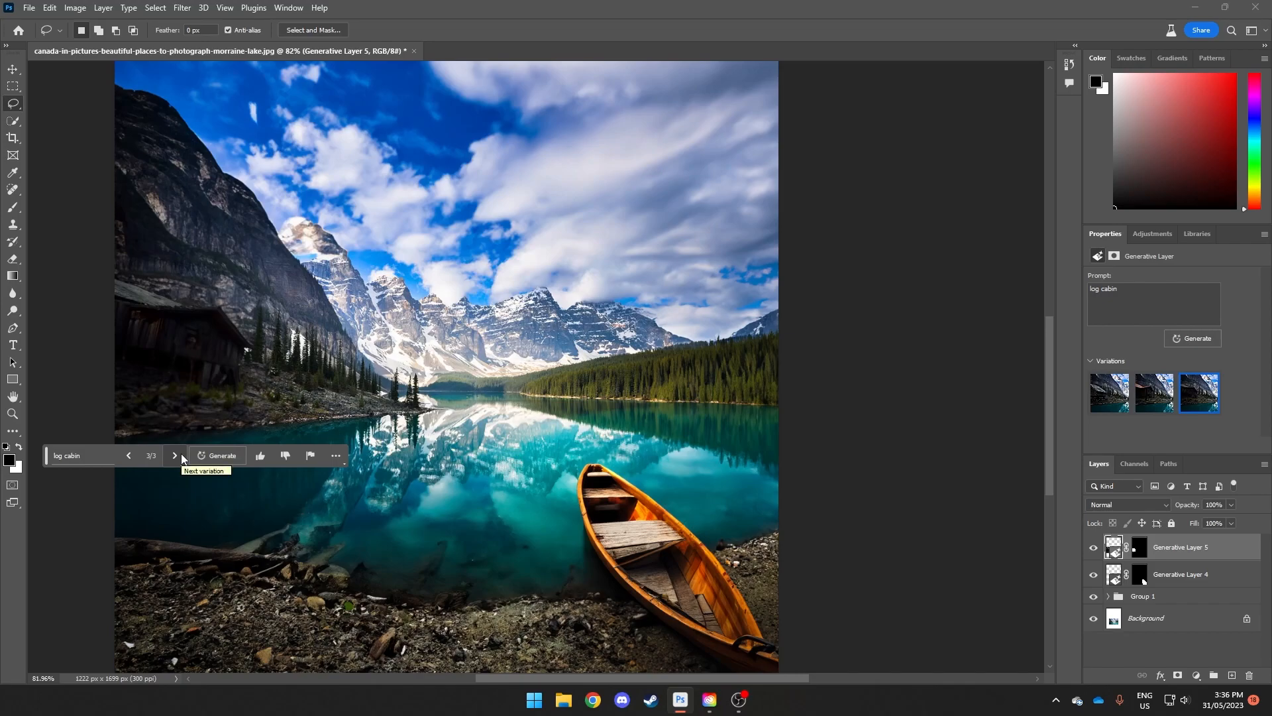
left_click(181, 456)
left_click(181, 456)
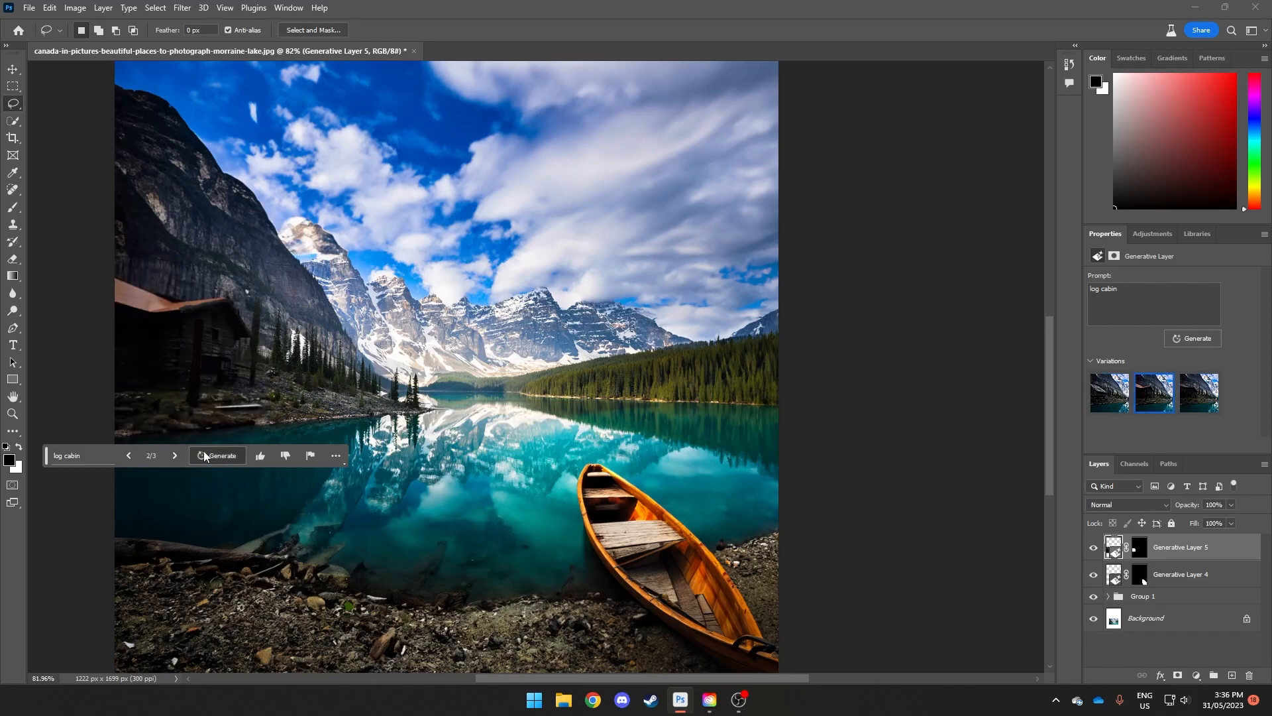
left_click(201, 452)
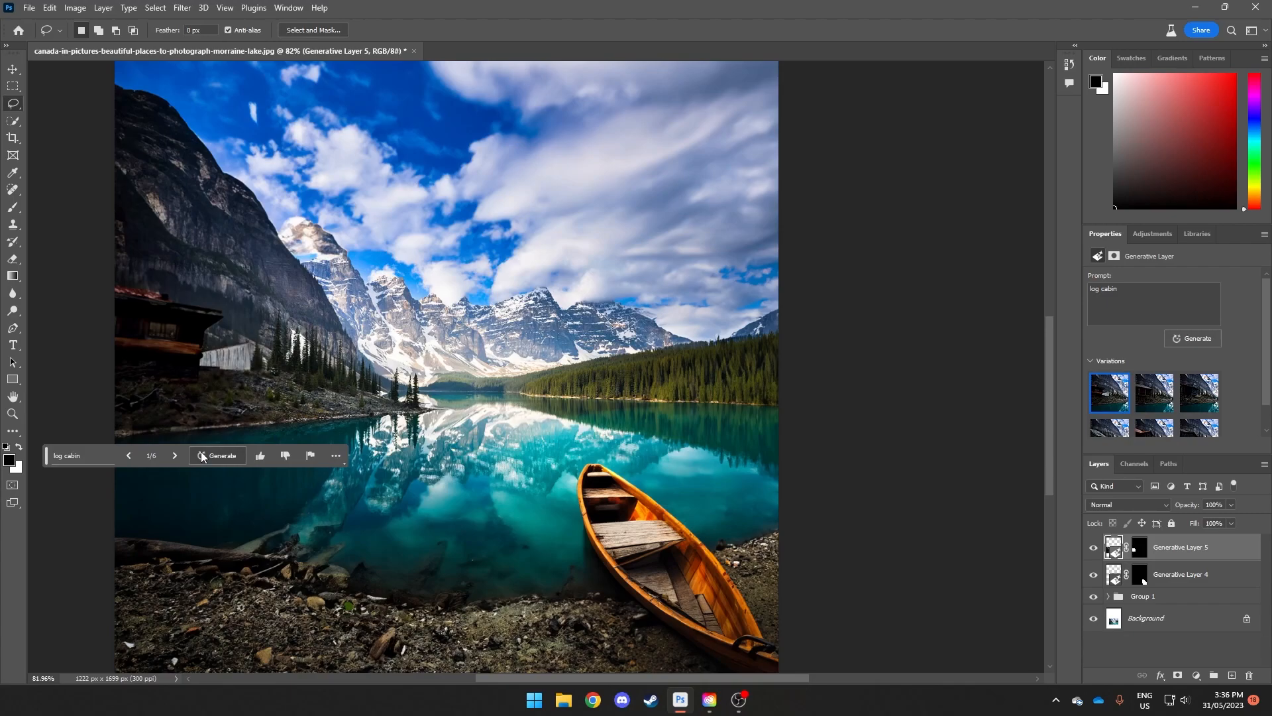
Step: Cycle through all six log cabin variations to compare the new ones with the earlier ones
left_click(176, 456)
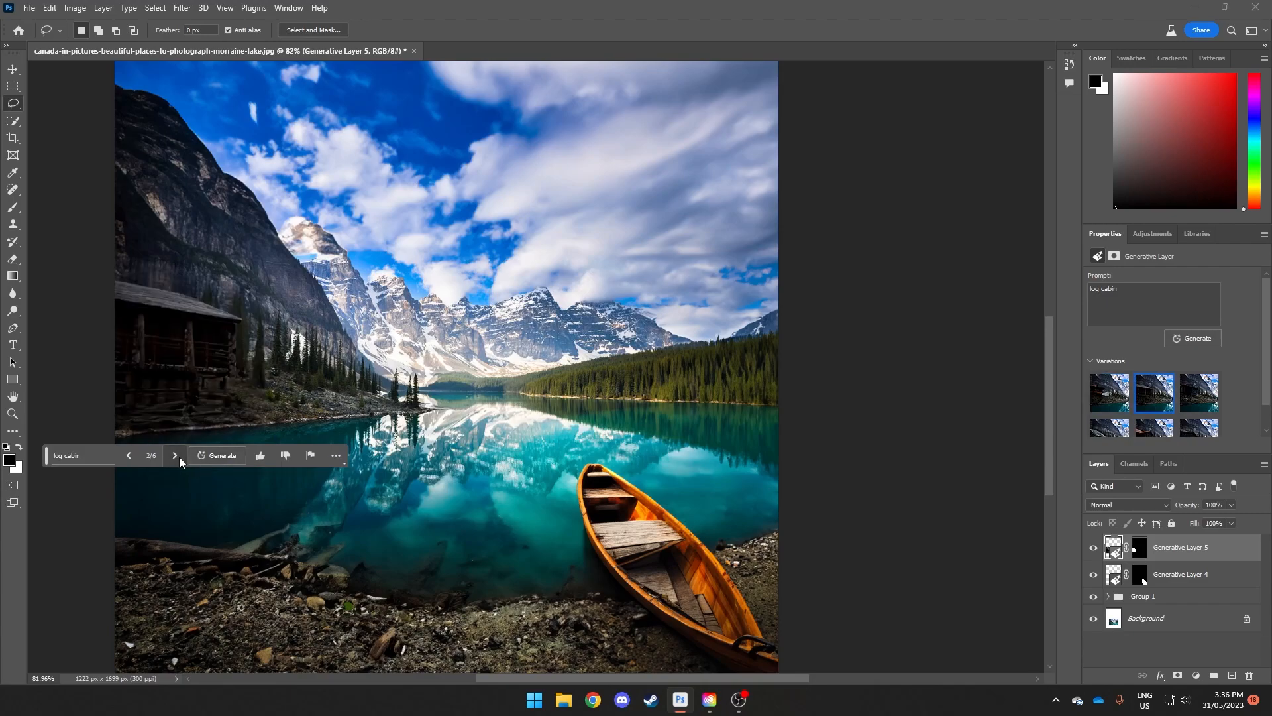
left_click(177, 457)
left_click(176, 456)
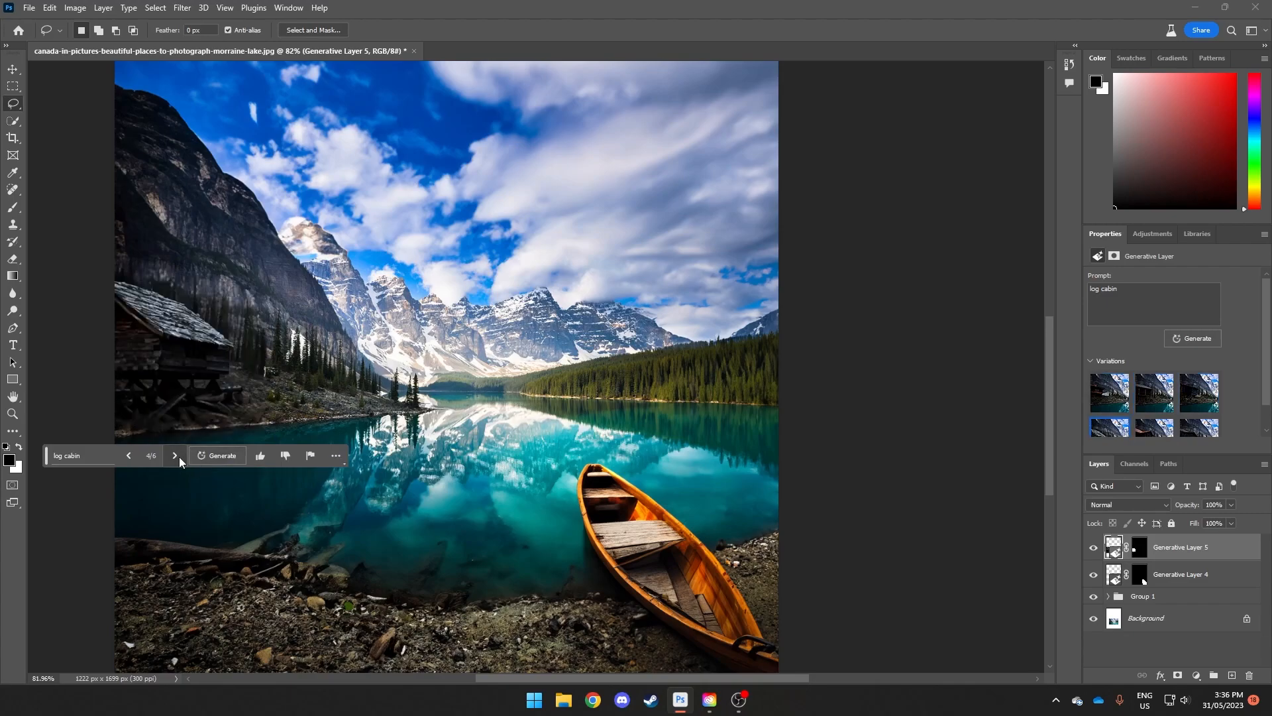
left_click(177, 456)
left_click(176, 456)
left_click(176, 456)
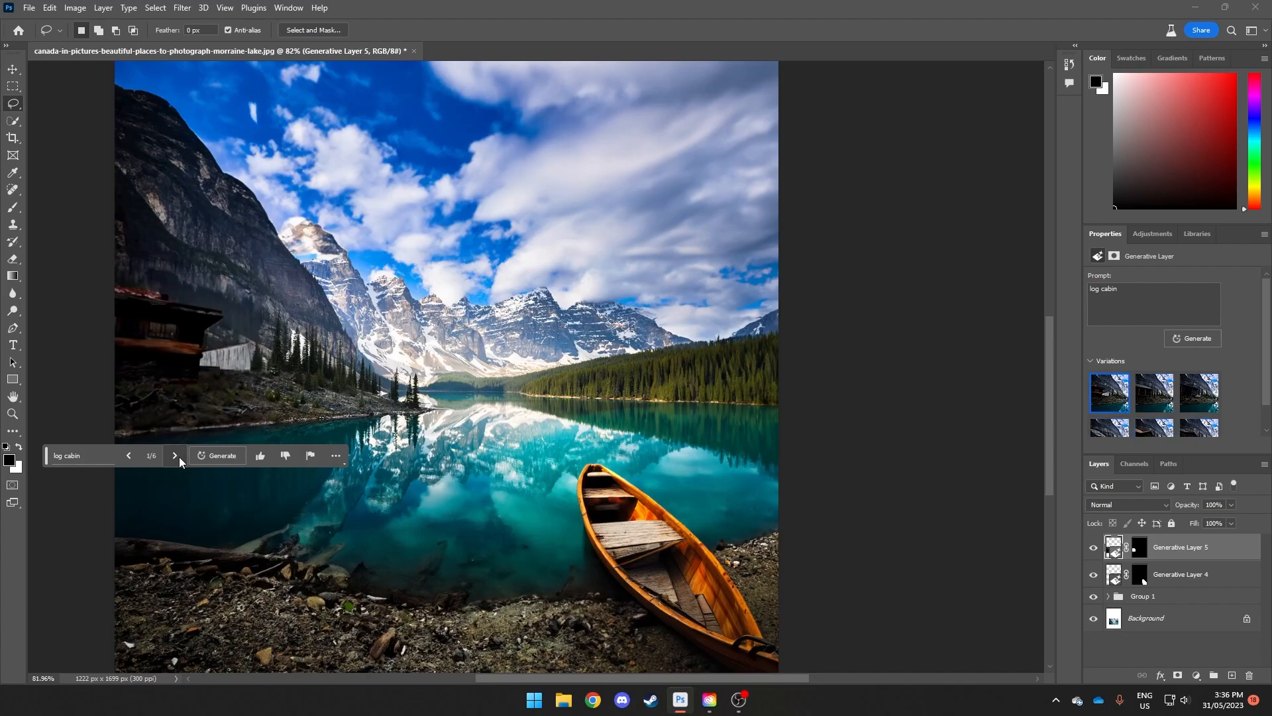
Step: Choose the second log cabin variation and run Generative Fill without a prompt on the lassoed area beneath the cabin
left_click(177, 456)
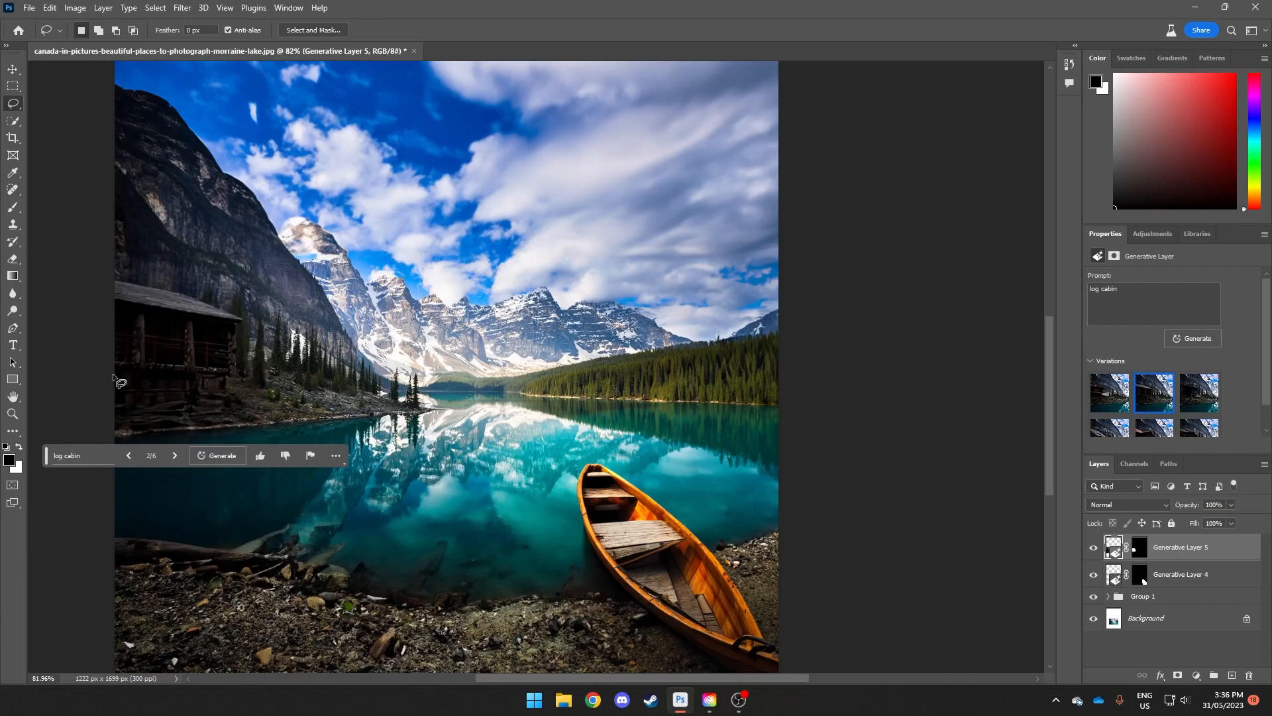
mouse_move(112, 441)
left_mouse_down()
mouse_move(224, 427)
mouse_move(231, 378)
mouse_move(112, 368)
mouse_move(115, 442)
left_mouse_up()
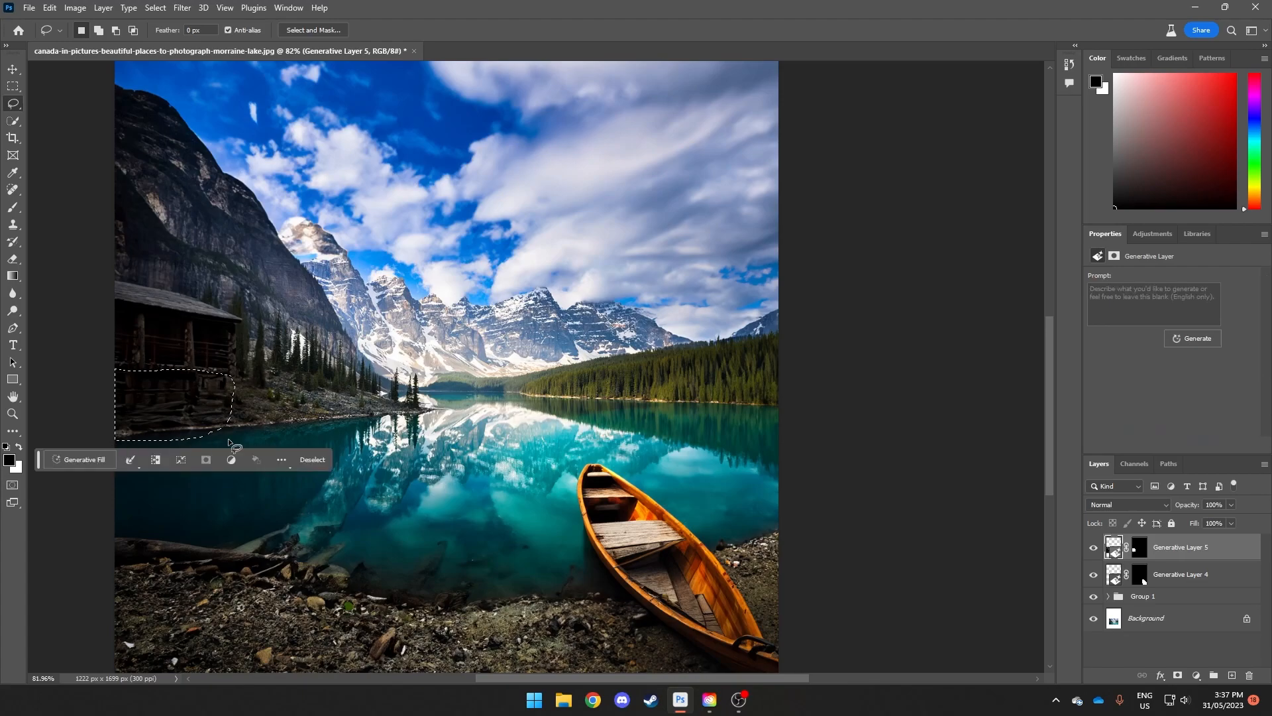
left_click(71, 453)
left_click(281, 464)
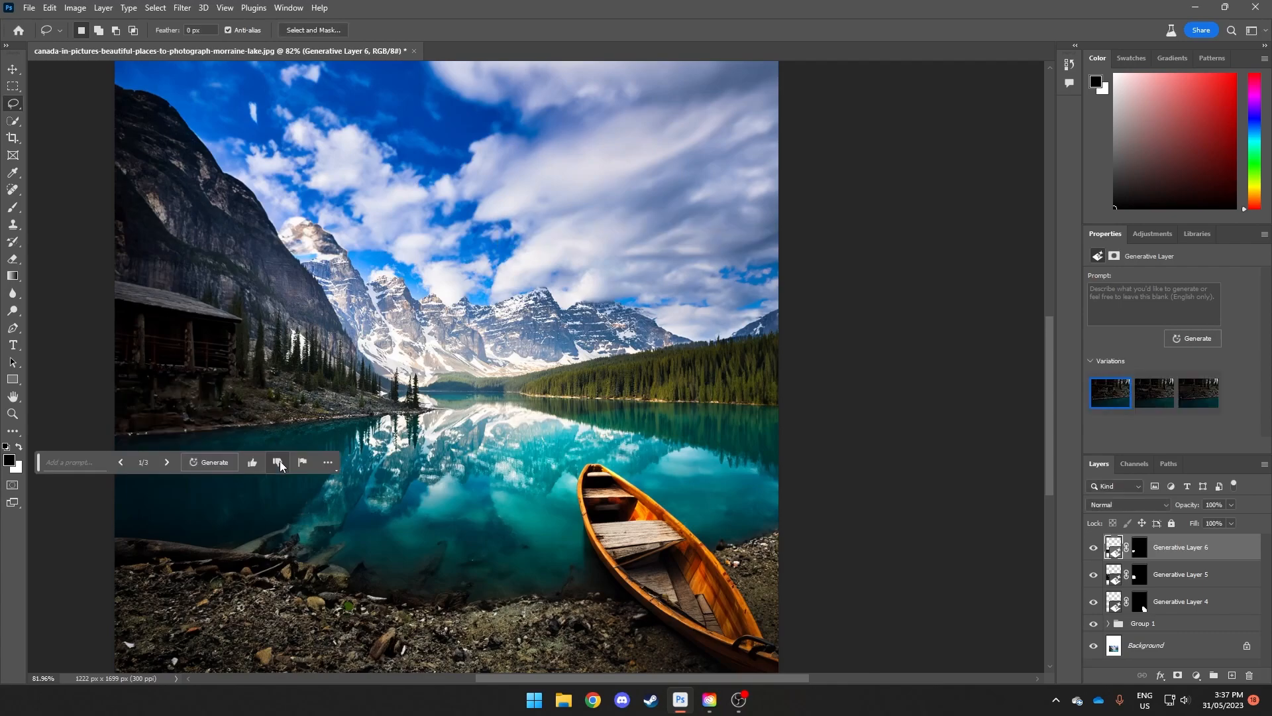
Step: Choose the third variation of the fill beneath the cabin and deselect the layer
left_click(165, 463)
left_click(166, 463)
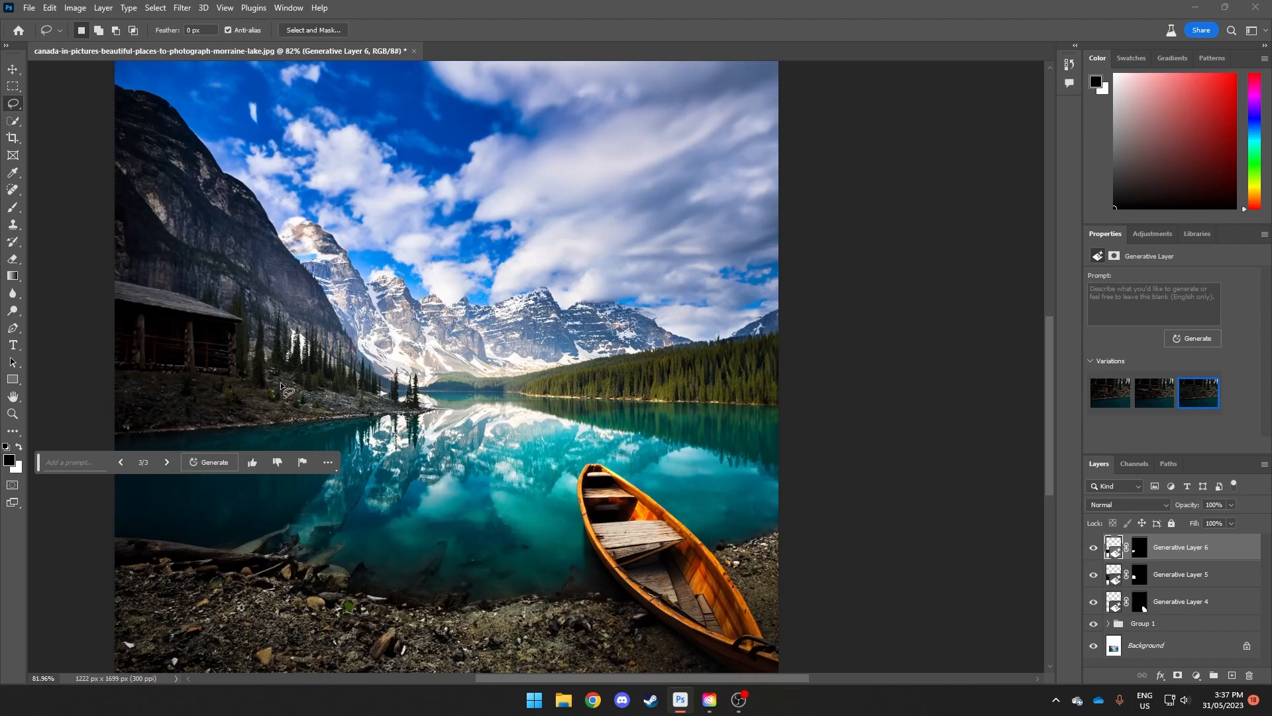
left_click(13, 69)
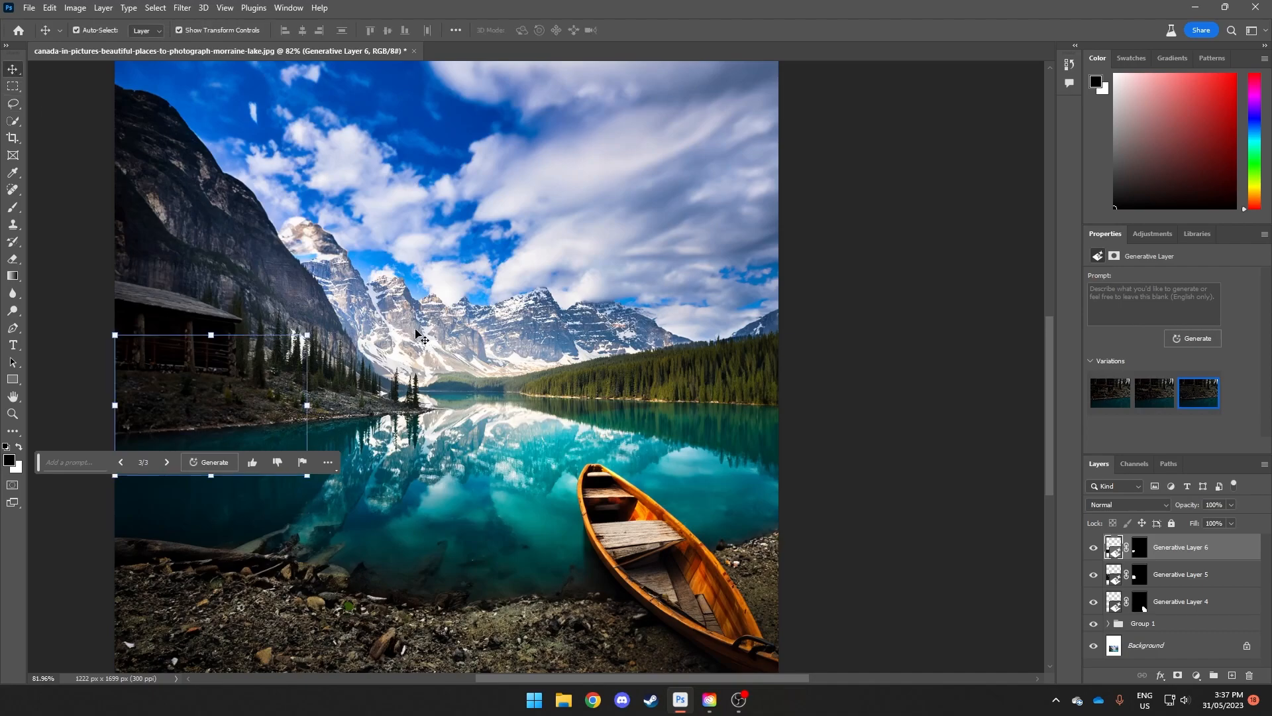
left_click(855, 422)
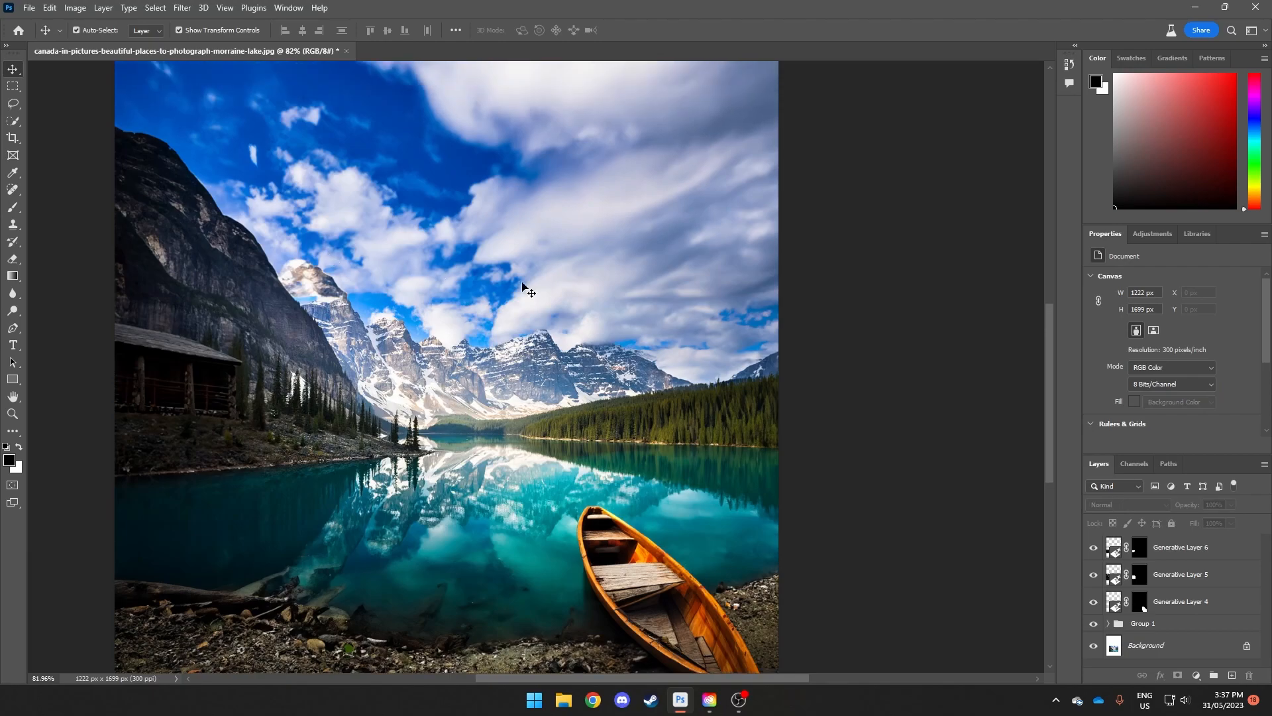
Step: Lasso the blurry snowy peak beside the dark cliff and run Generative Fill without a prompt
scroll(305, 293, "up", 2)
scroll(305, 293, "up", 2)
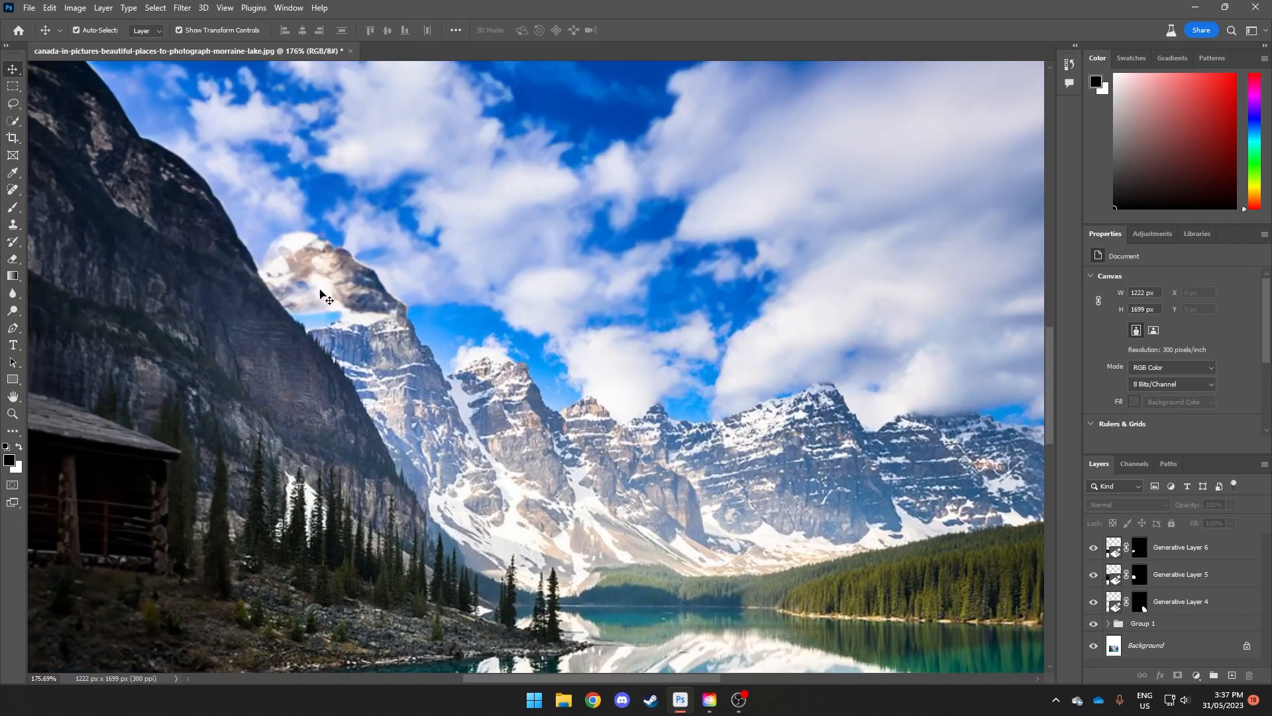
left_click(13, 103)
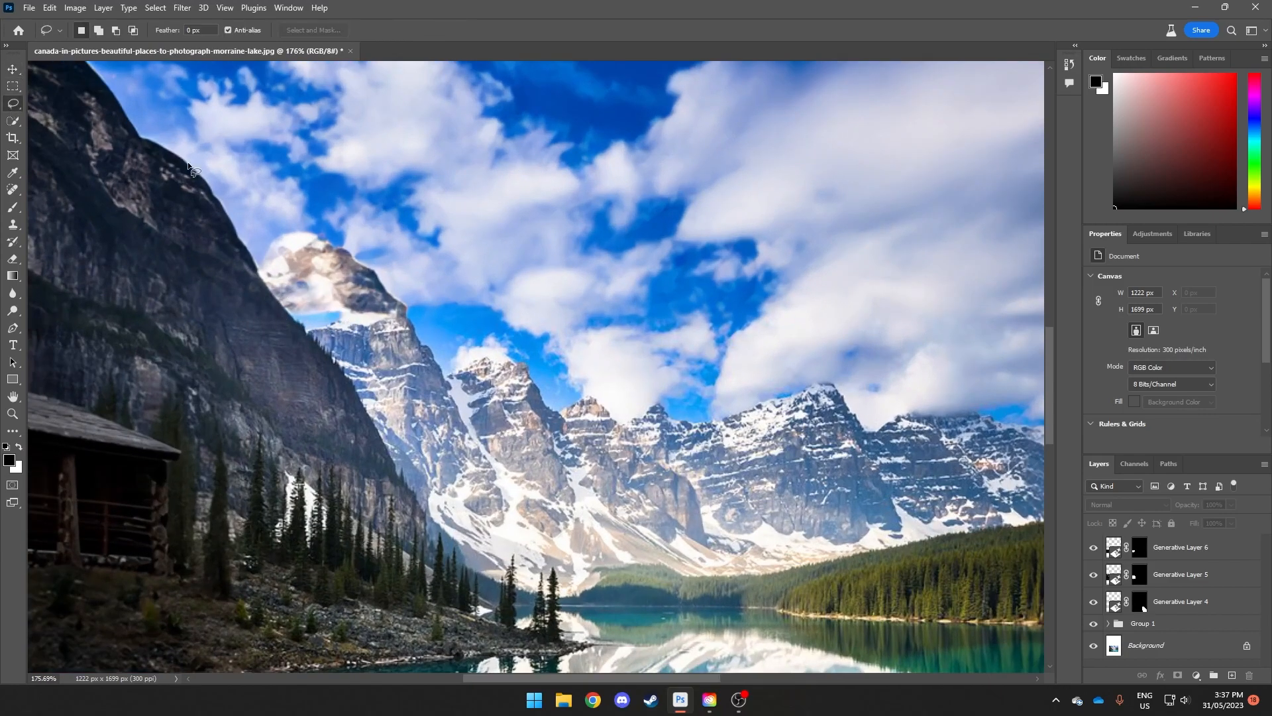
mouse_move(358, 327)
left_mouse_down()
mouse_move(297, 345)
mouse_move(268, 337)
mouse_move(239, 299)
mouse_move(236, 250)
mouse_move(258, 223)
mouse_move(339, 228)
mouse_move(367, 254)
mouse_move(355, 323)
left_mouse_up()
left_click(203, 364)
left_click(375, 363)
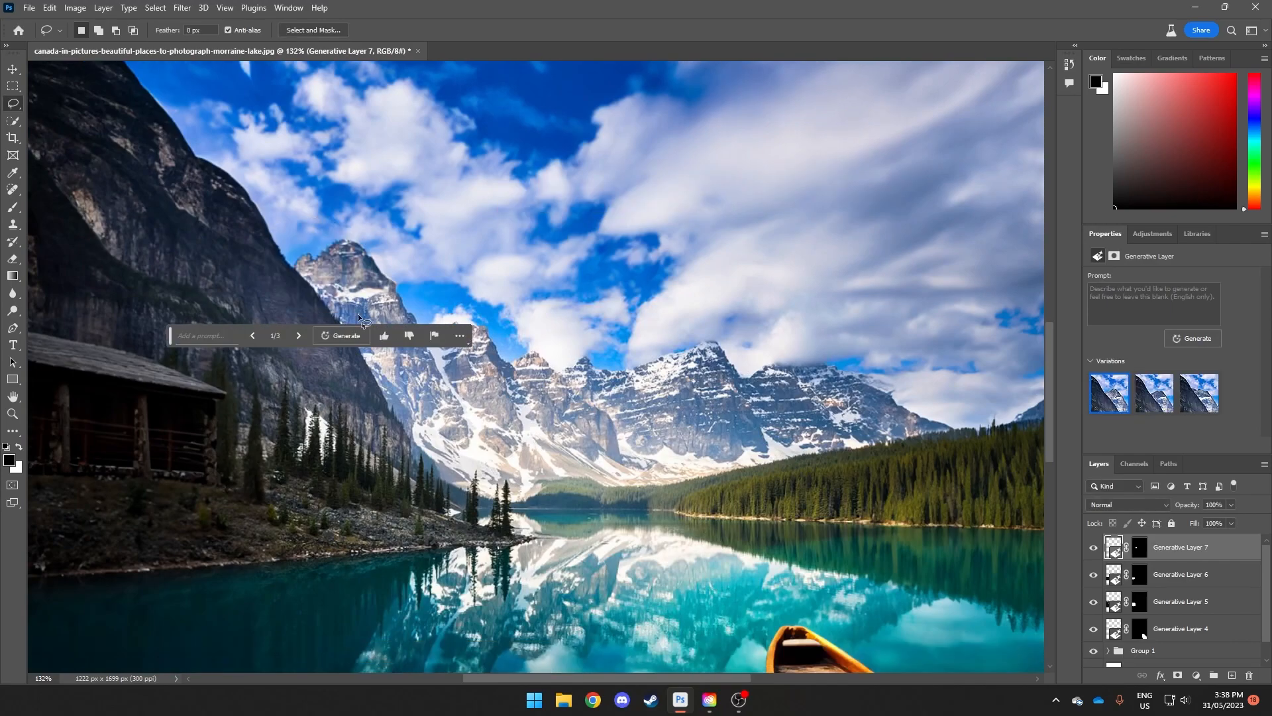
Step: Cycle through the three mountain peak variations and keep the first one
left_click(300, 336)
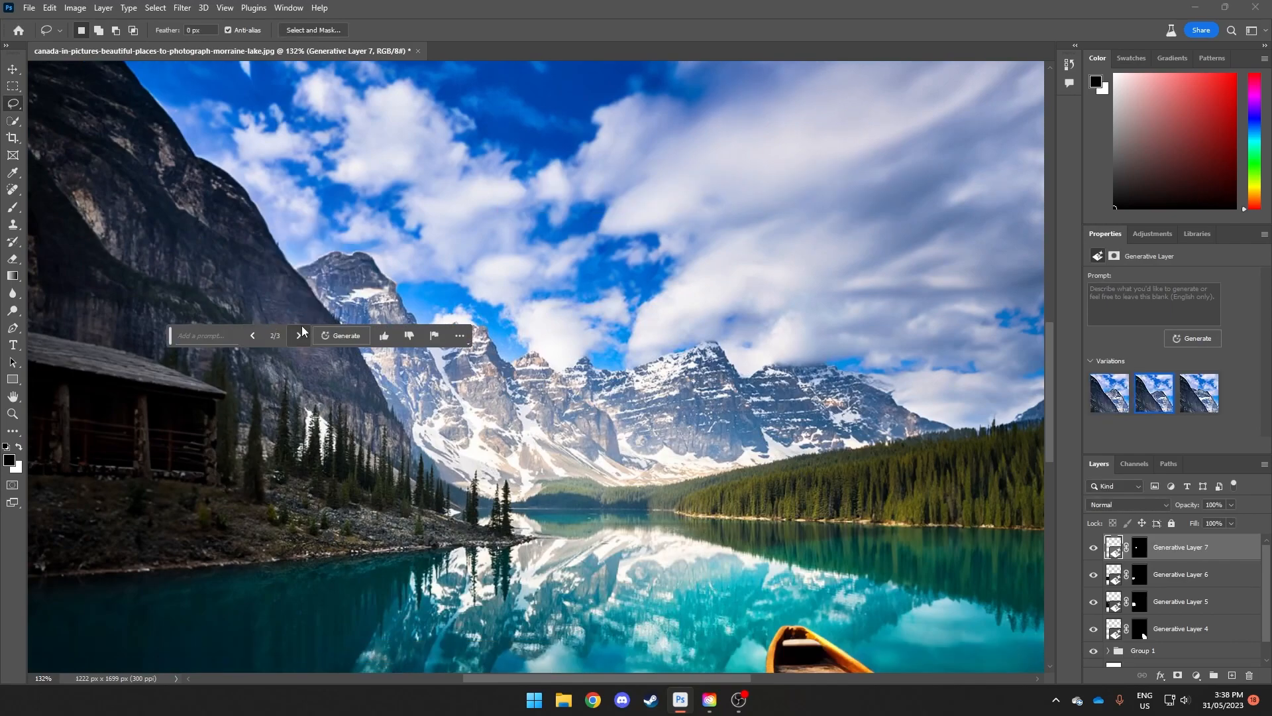
left_click(302, 337)
left_click(303, 338)
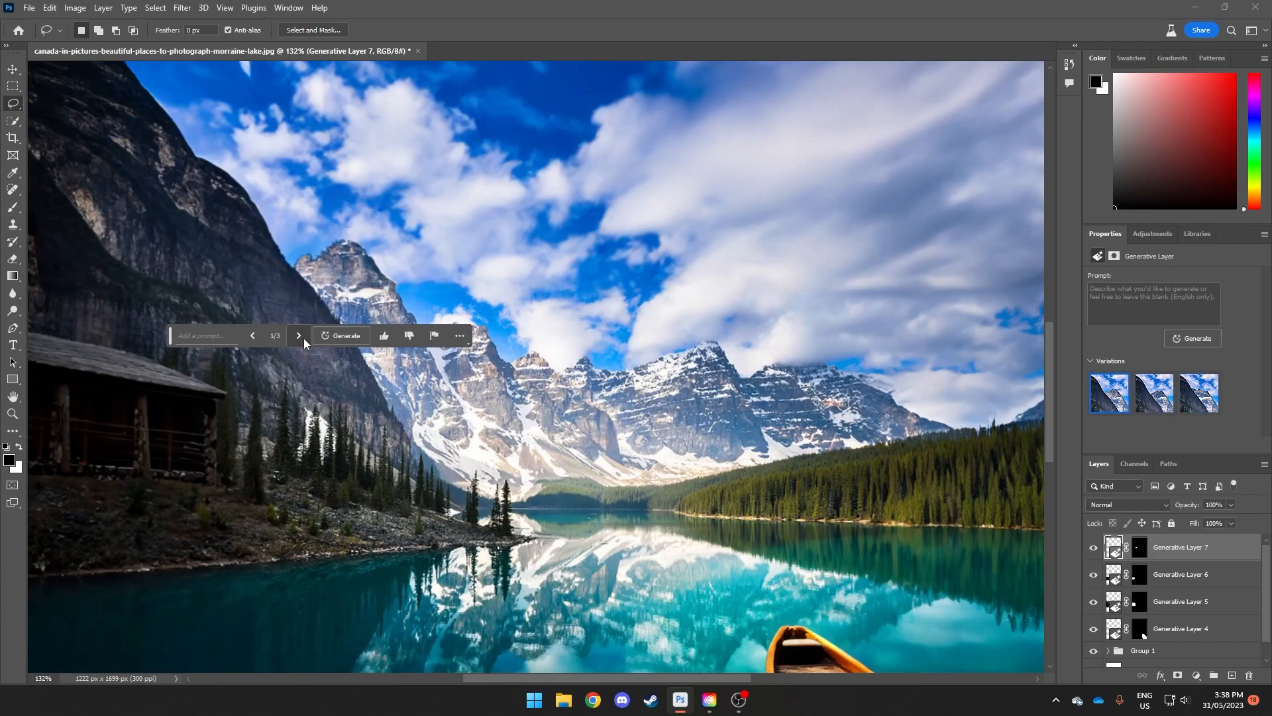
Step: Move Generative Layers 4 to 7 into Group 1 above the Background layer
scroll(540, 380, "down", 5)
scroll(552, 387, "down", 1)
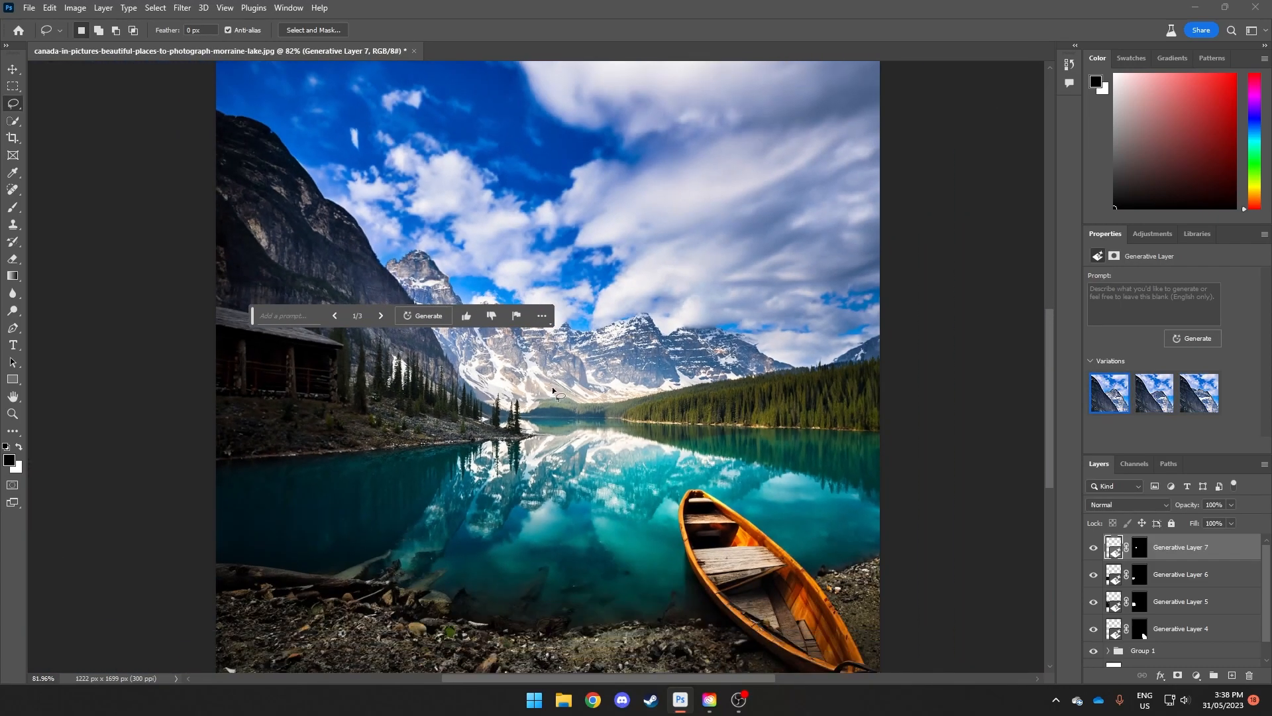
scroll(646, 400, "down", 1)
scroll(649, 399, "down", 3)
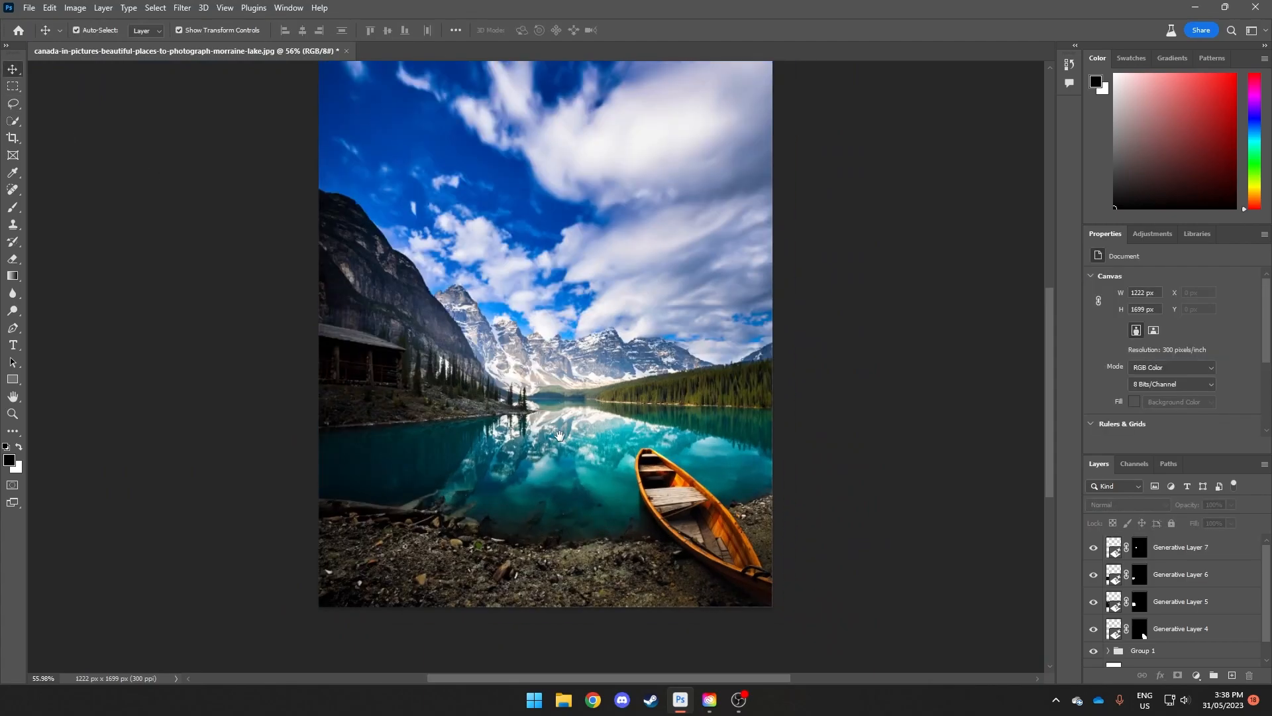
scroll(564, 434, "down", 2)
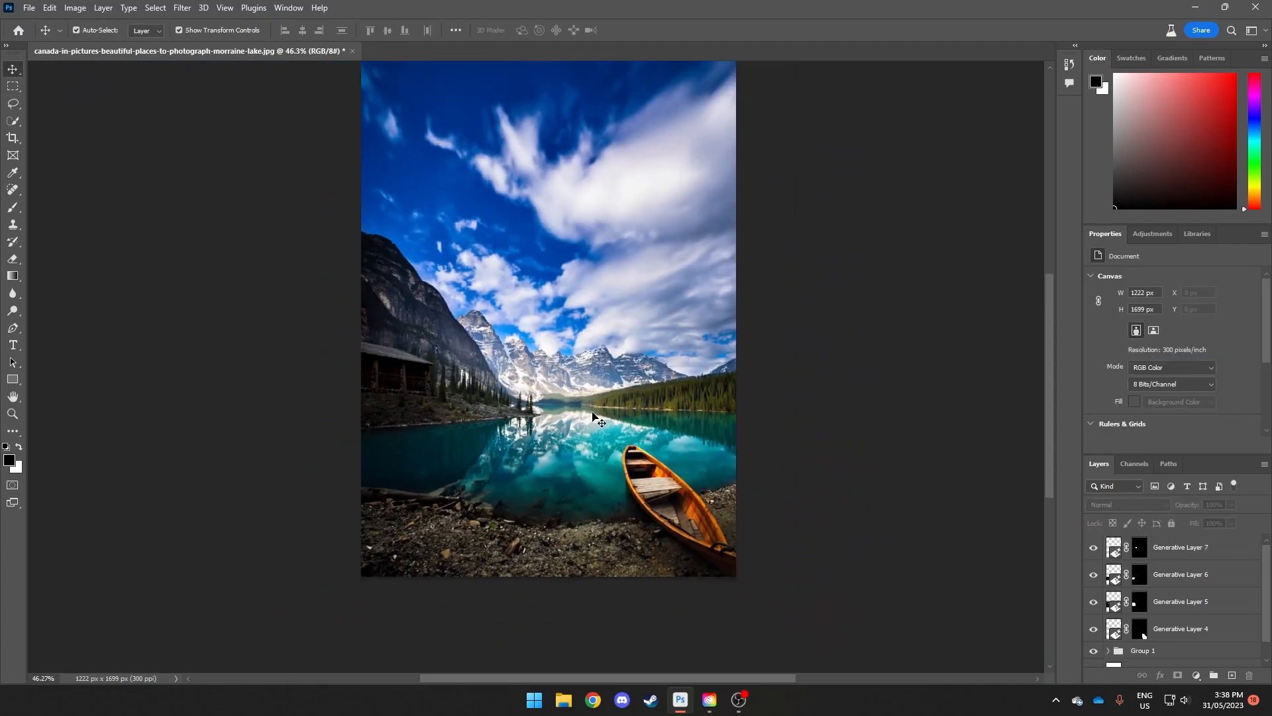
left_click_drag(579, 431, 556, 447)
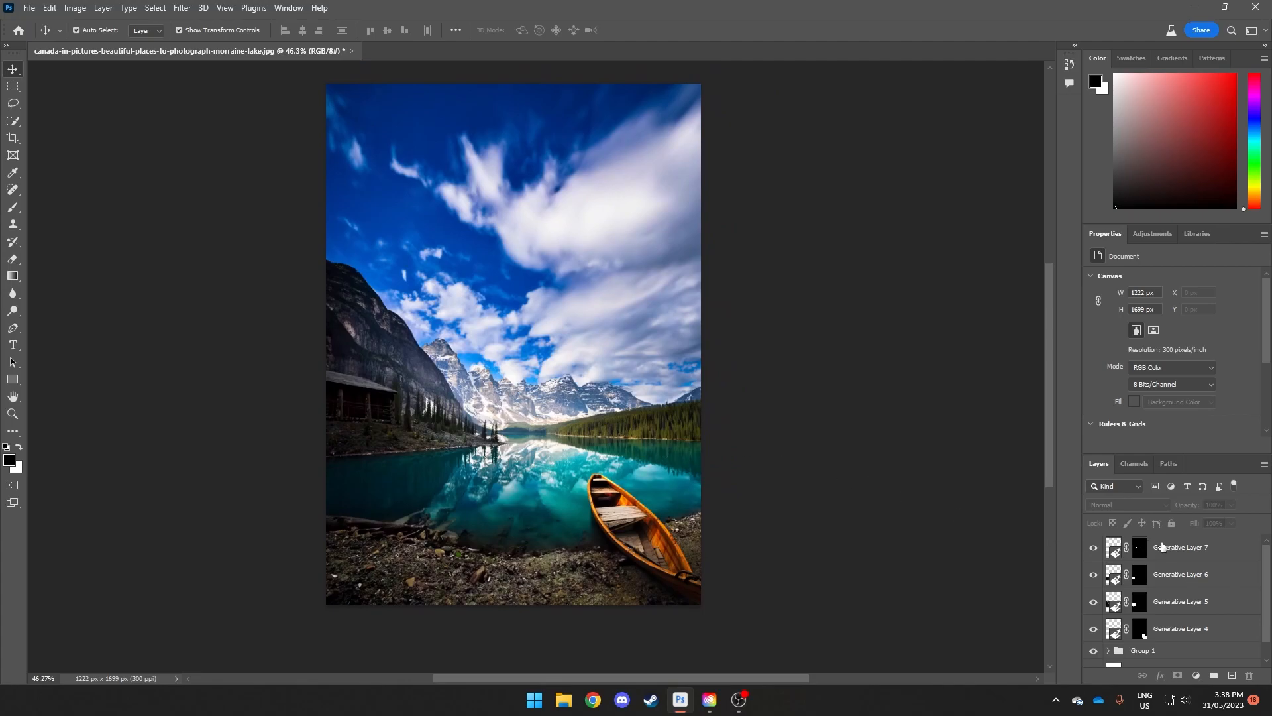
left_click(1158, 547)
left_click(1166, 623, "shift")
left_click_drag(1167, 623, 1165, 629)
Step: Hide and show Group 1 to compare the original lake photo with the expanded composition
left_click(1093, 542)
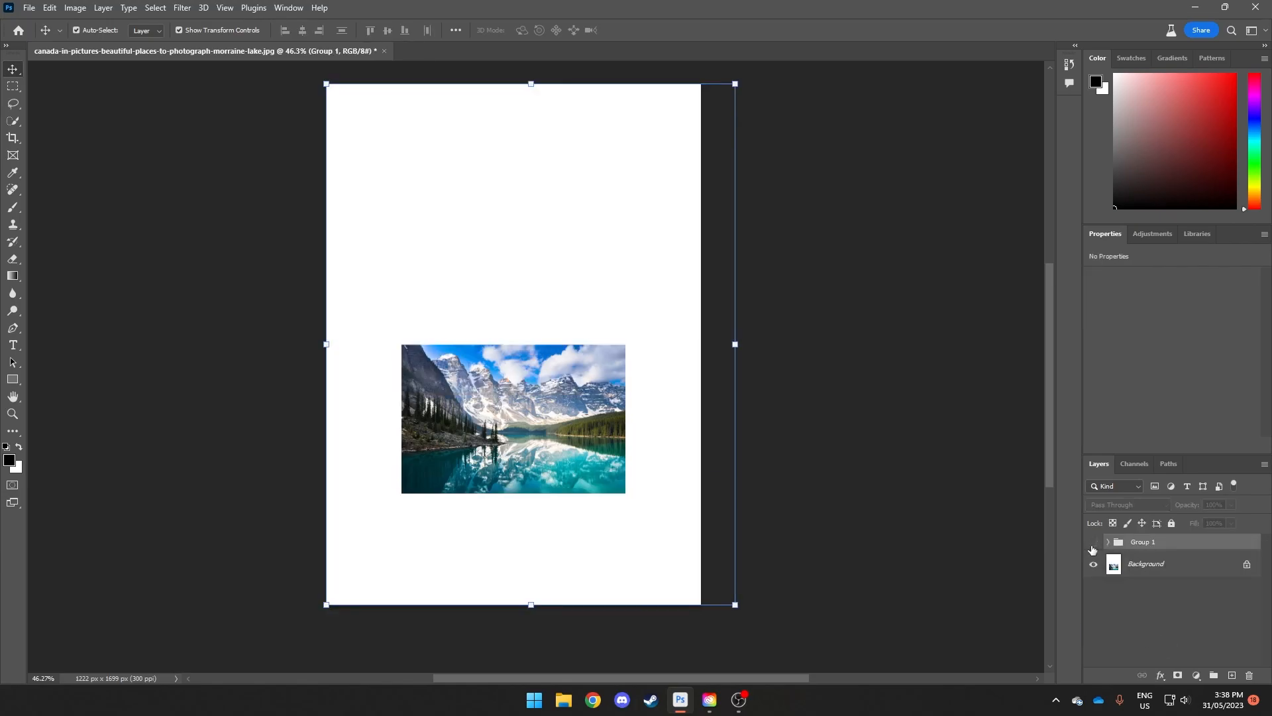
scroll(547, 465, "up", 6)
left_click_drag(387, 390, 449, 403)
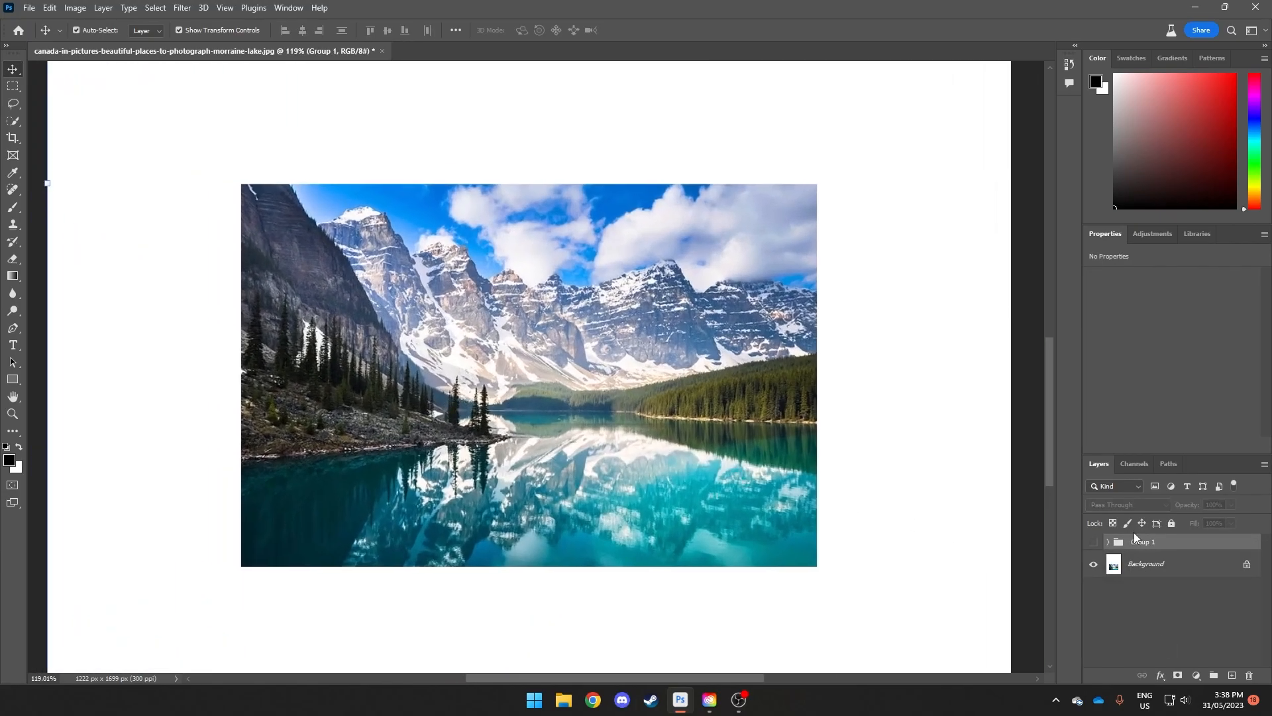
left_click(1093, 542)
scroll(888, 478, "down", 6)
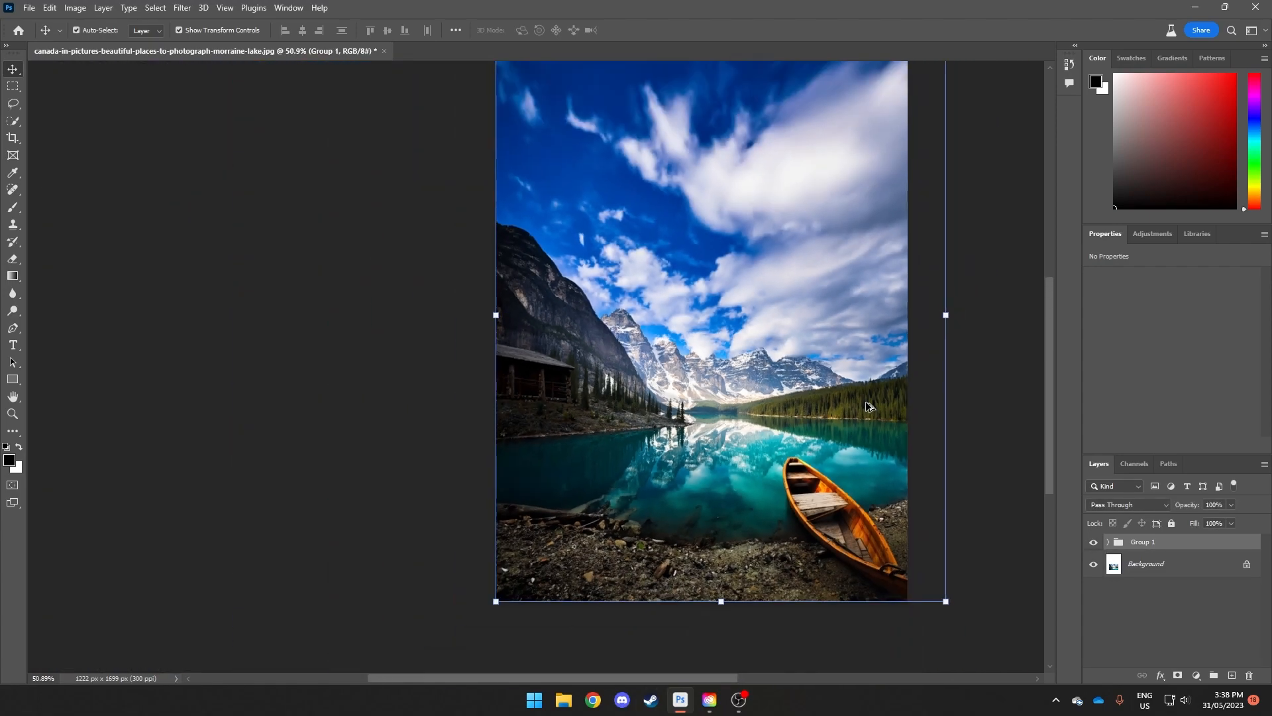
left_click(1006, 377)
left_click_drag(884, 379, 797, 418)
scroll(796, 417, "down", 2)
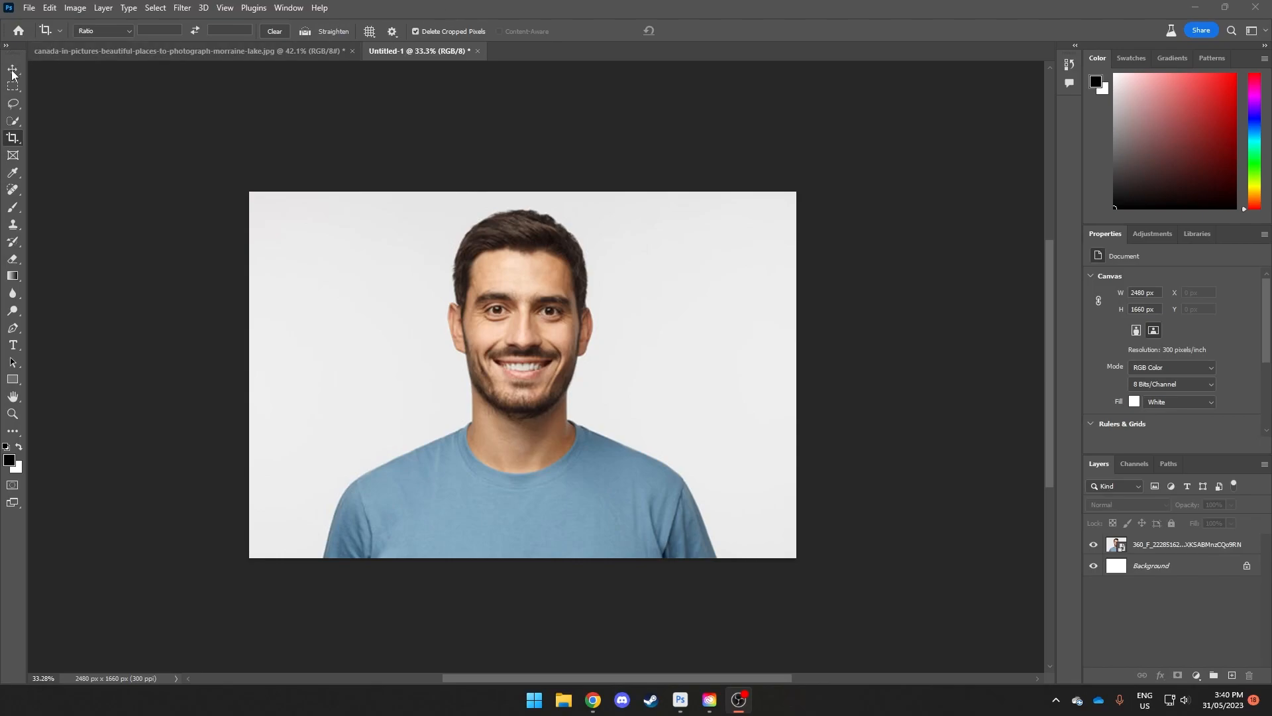
Step: Lasso the area around both eyes in the man's portrait and run Generative Fill with the prompt "glasses"
left_click(15, 108)
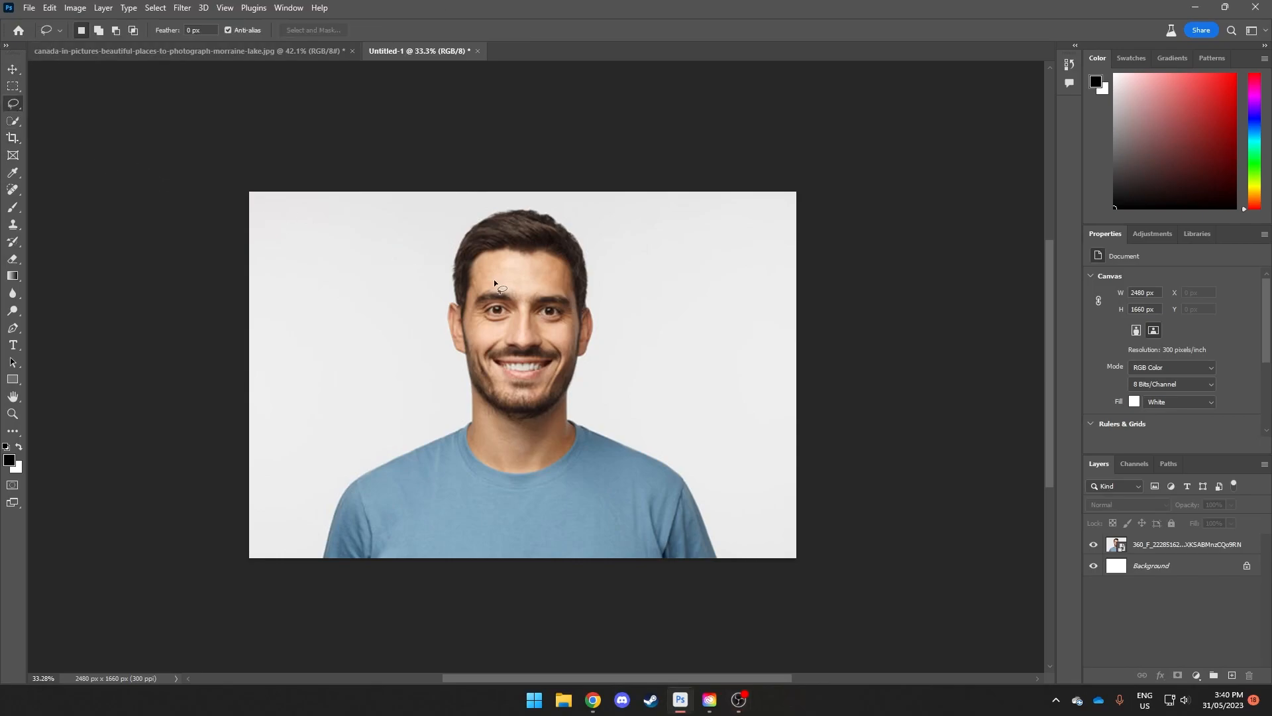
scroll(494, 280, "up", 5)
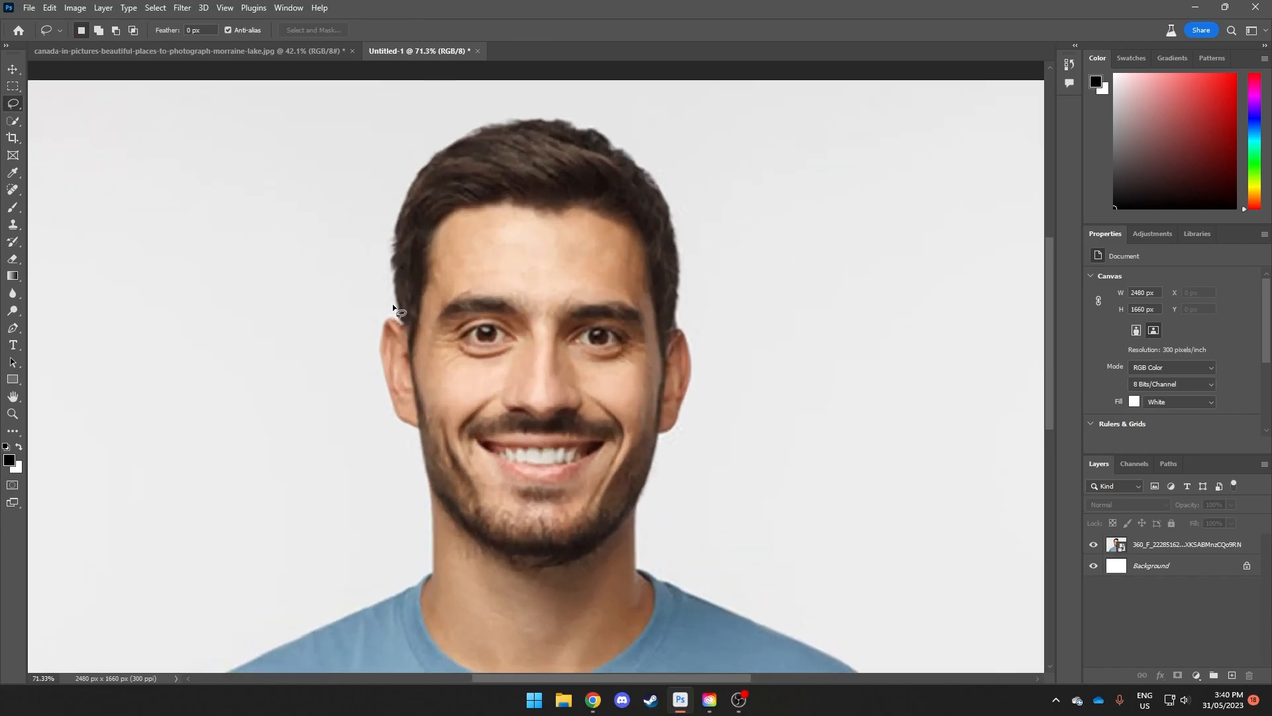
mouse_move(393, 306)
left_mouse_down()
mouse_move(473, 281)
mouse_move(625, 285)
left_mouse_up()
left_click_drag(696, 308, 683, 361)
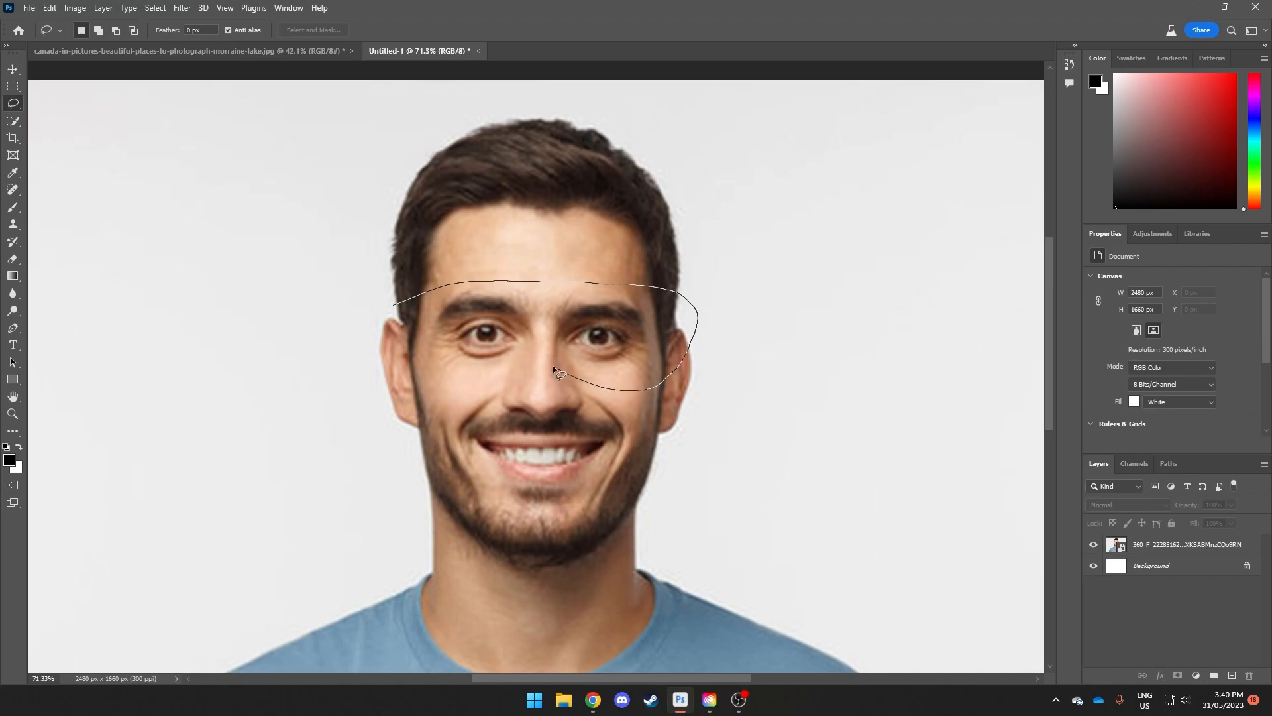
left_click_drag(392, 313, 393, 303)
left_click(400, 409)
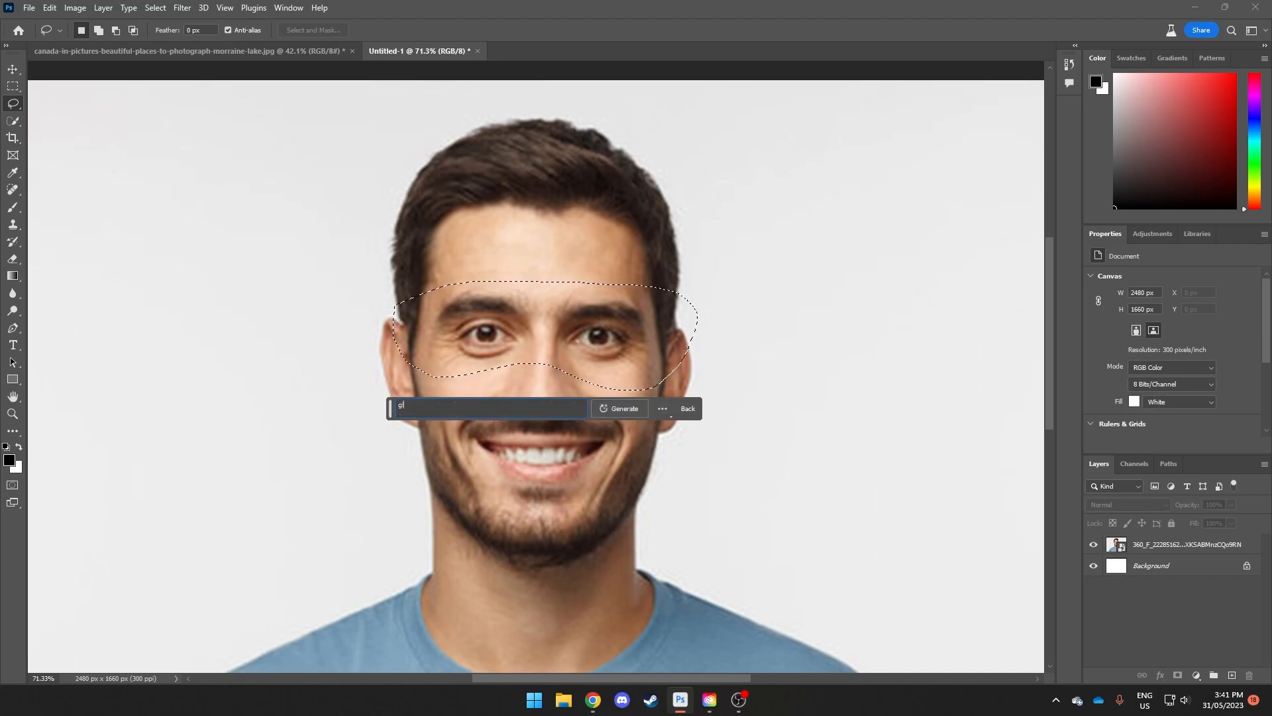
key("Return")
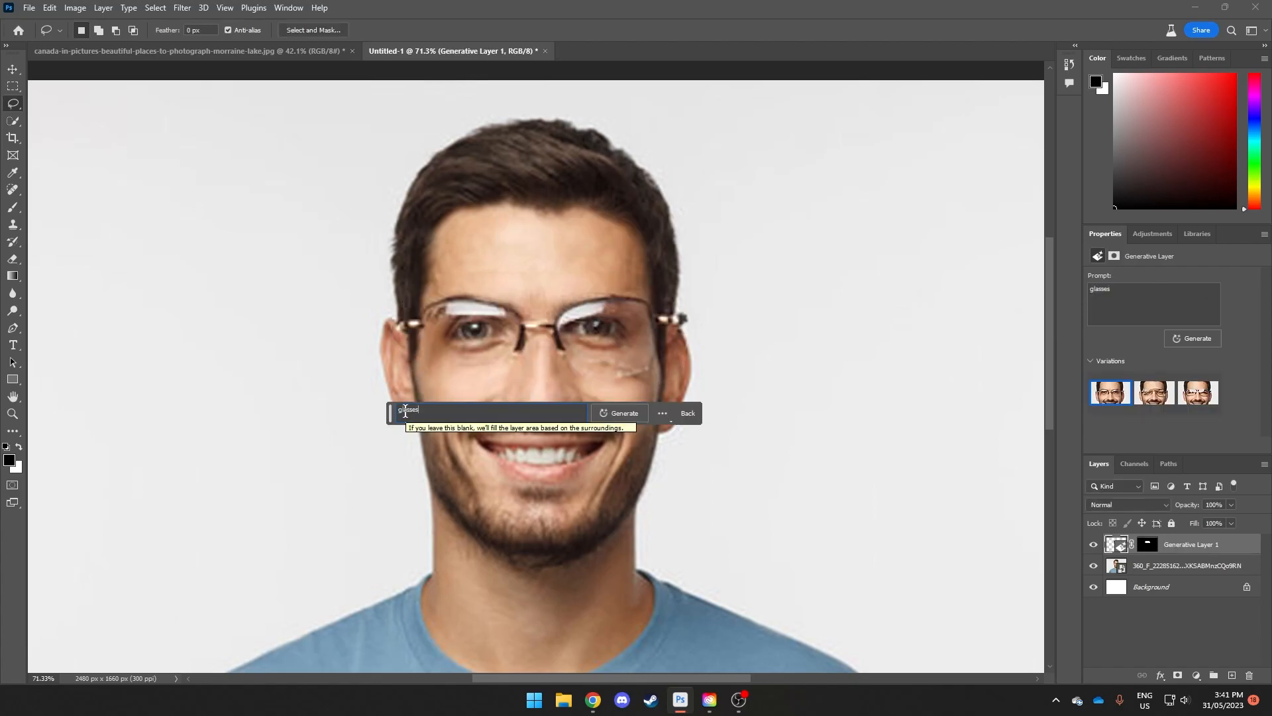
Step: Replace the prompt with "clear glasses" and generate new variations
type("g")
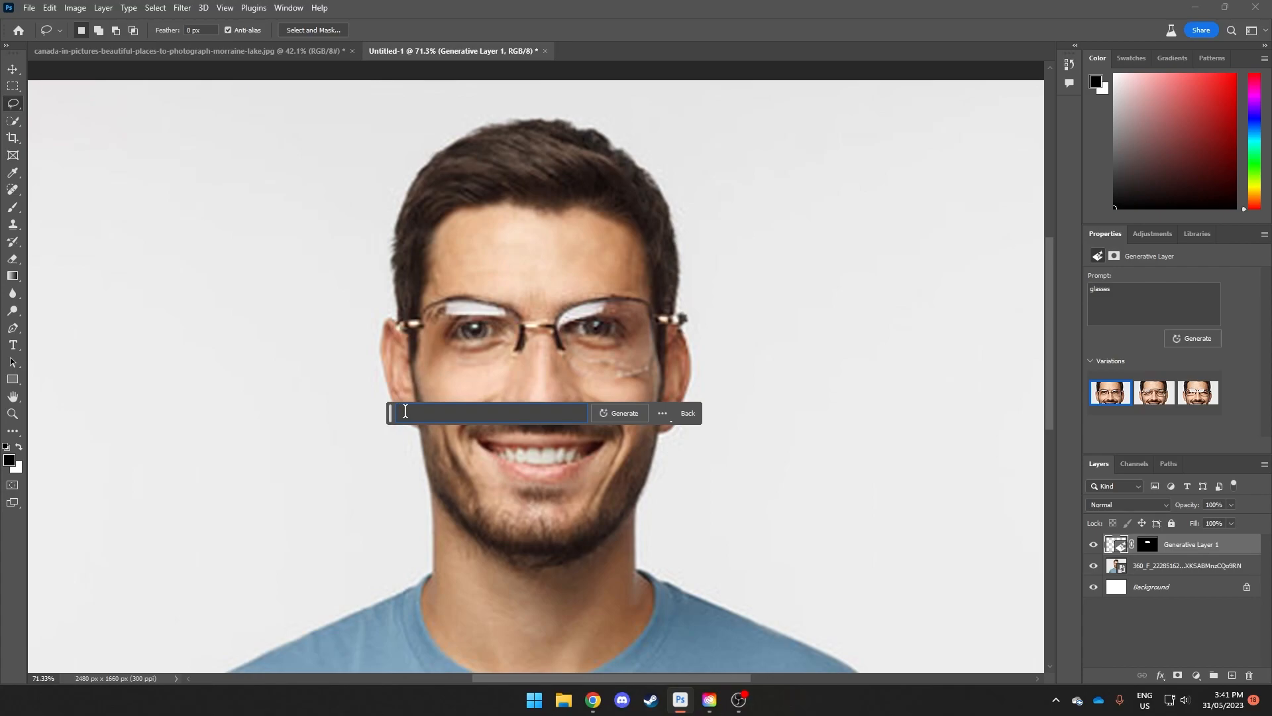
type("clear glasses")
key("Return")
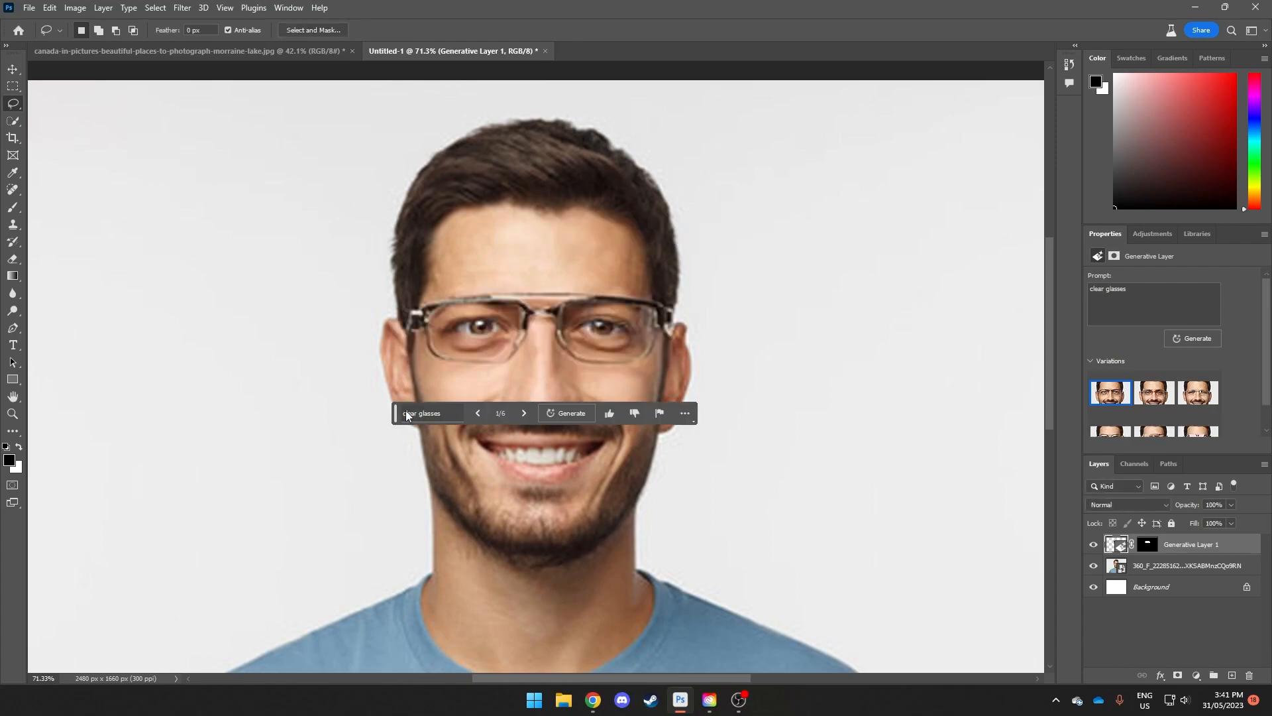
Step: Compare the first three clear glasses variations and keep the second one
left_click(523, 412)
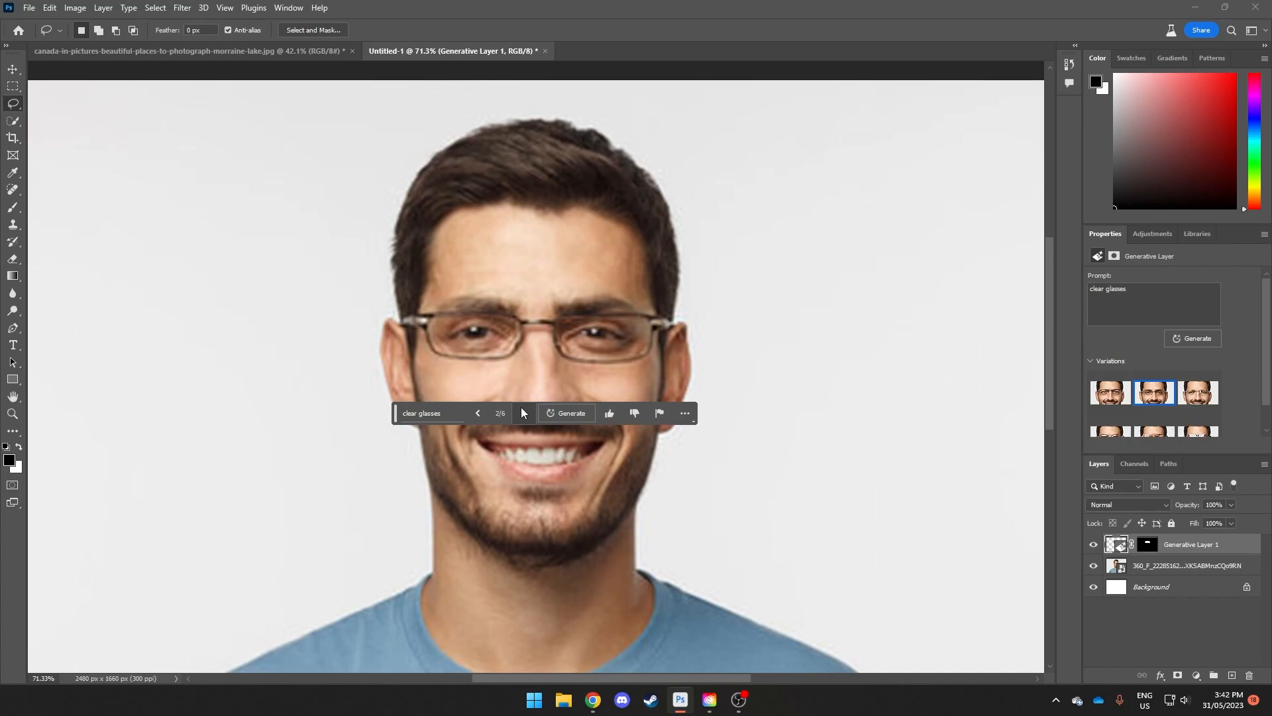
left_click(523, 413)
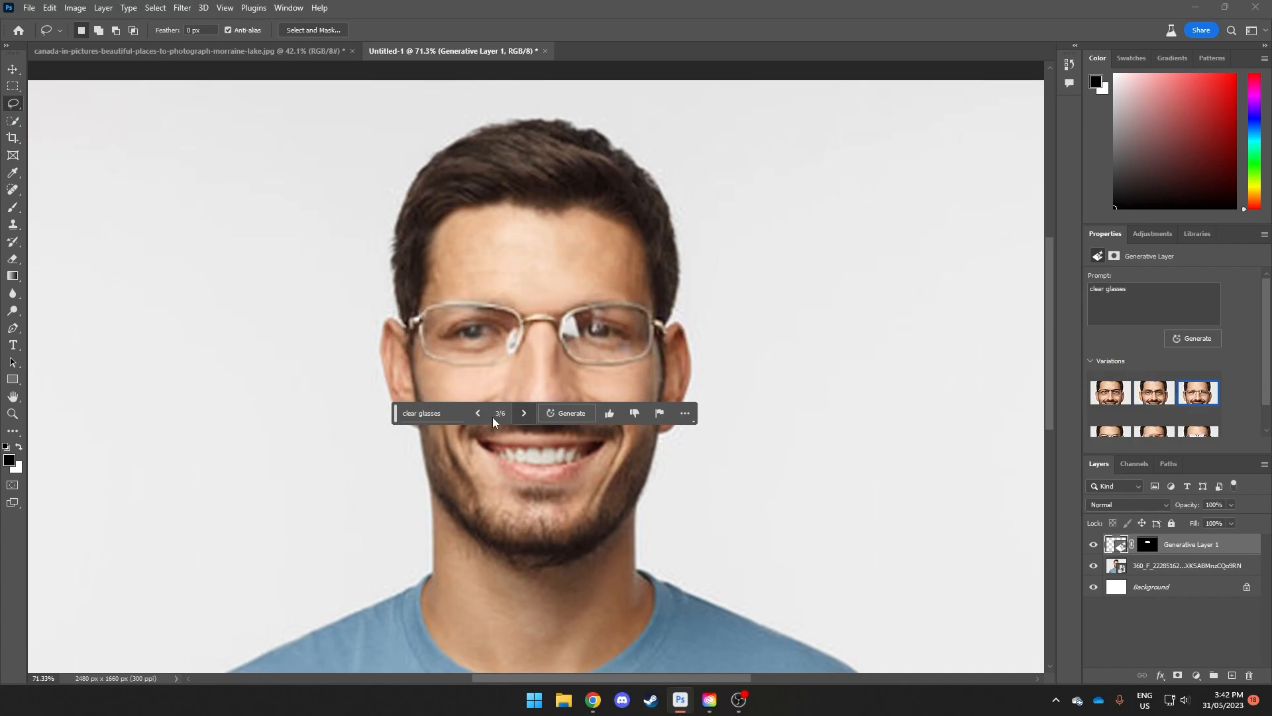
left_click(478, 413)
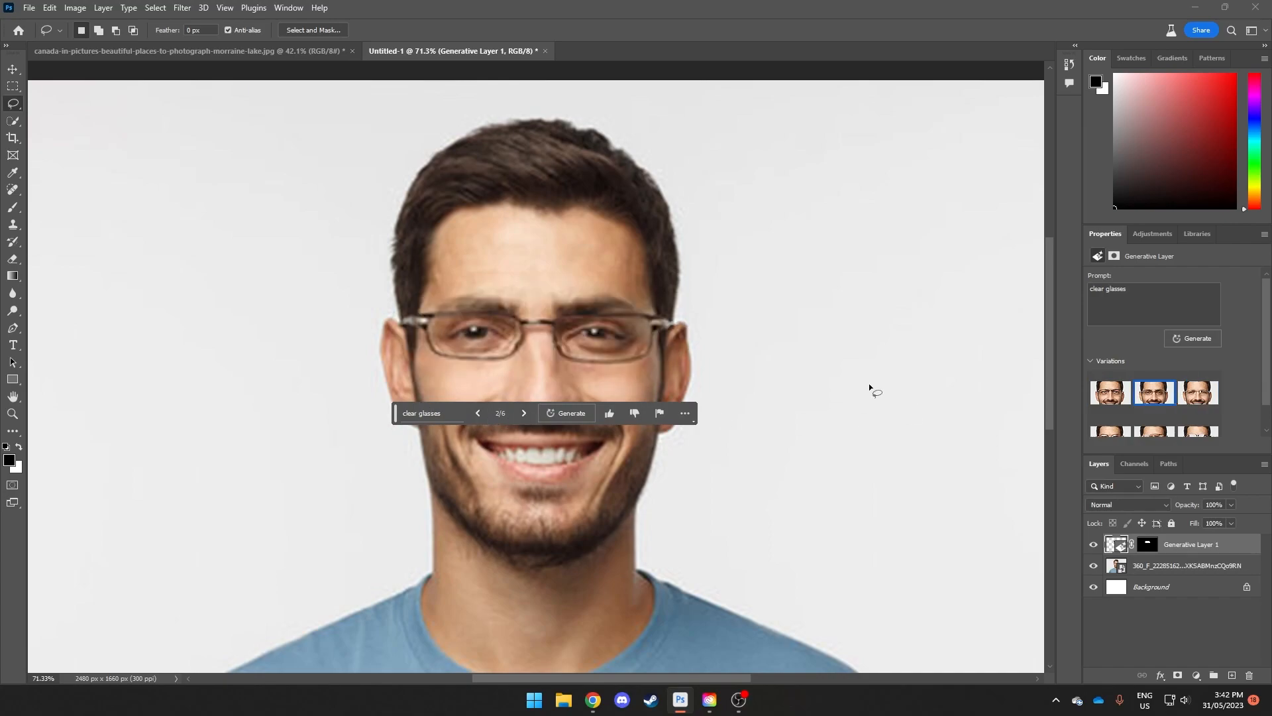
left_click(13, 69)
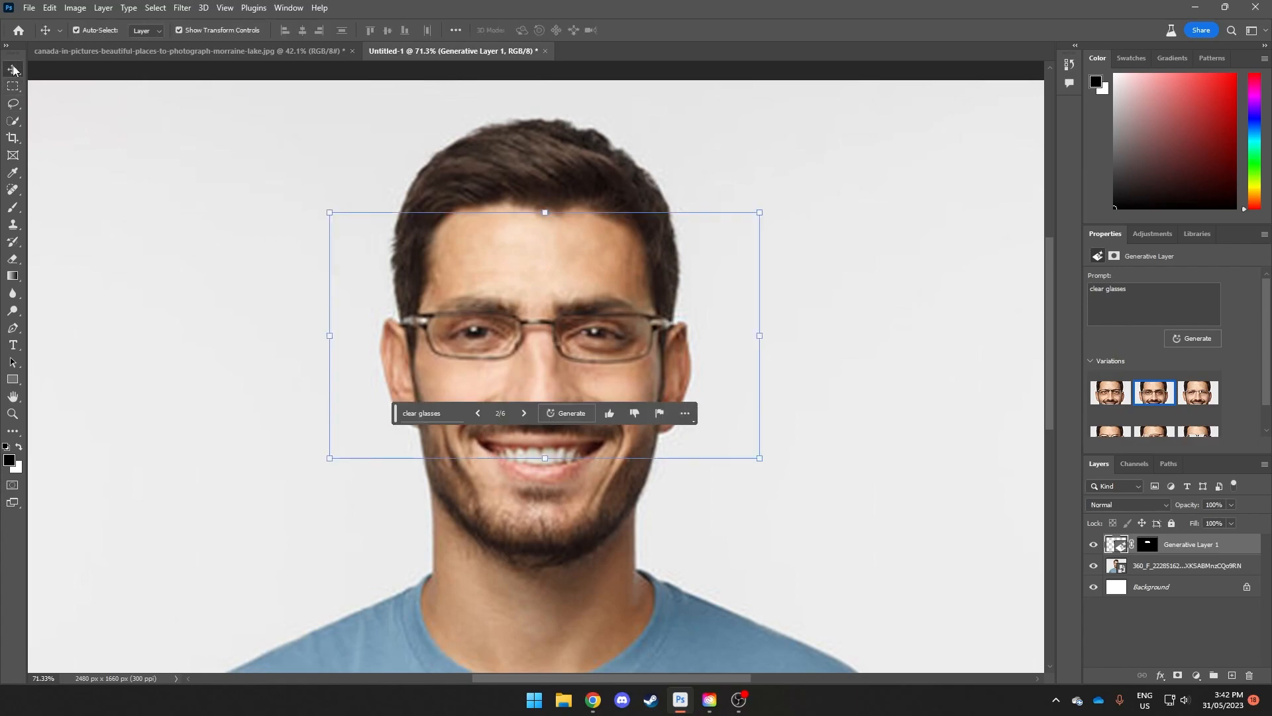
left_click(835, 224)
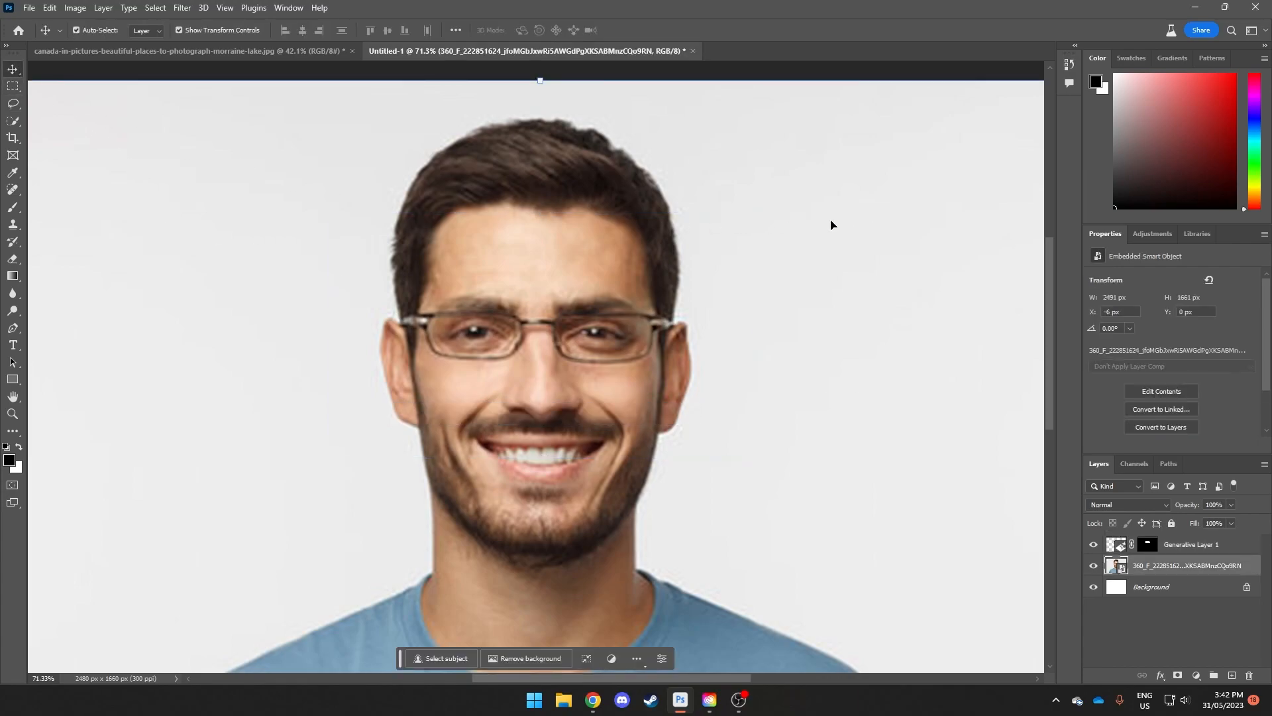
Step: Toggle the visibility of Generative Layer 1 to compare the portrait with and without glasses
left_click(1094, 544)
left_click(1093, 544)
left_click(1093, 544)
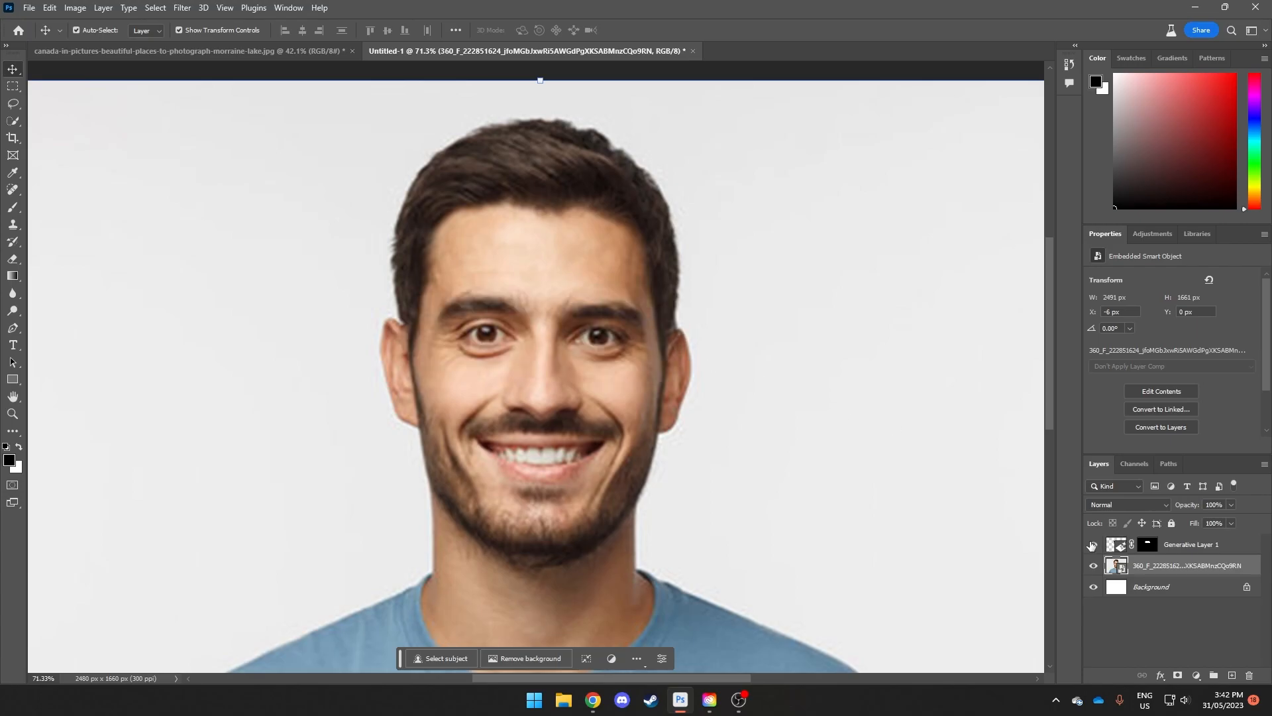
left_click(1092, 545)
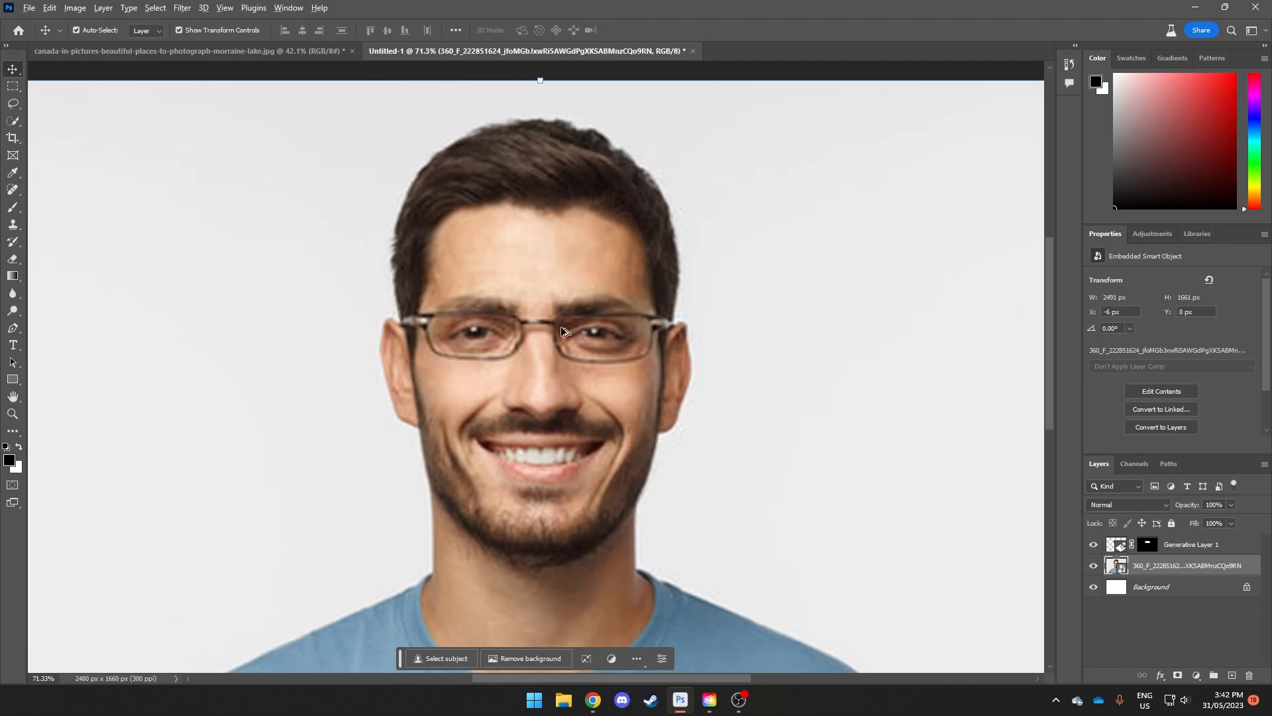
Step: Enlarge the layer thumbnails and select the layer mask of Generative Layer 1
scroll(562, 329, "up", 3)
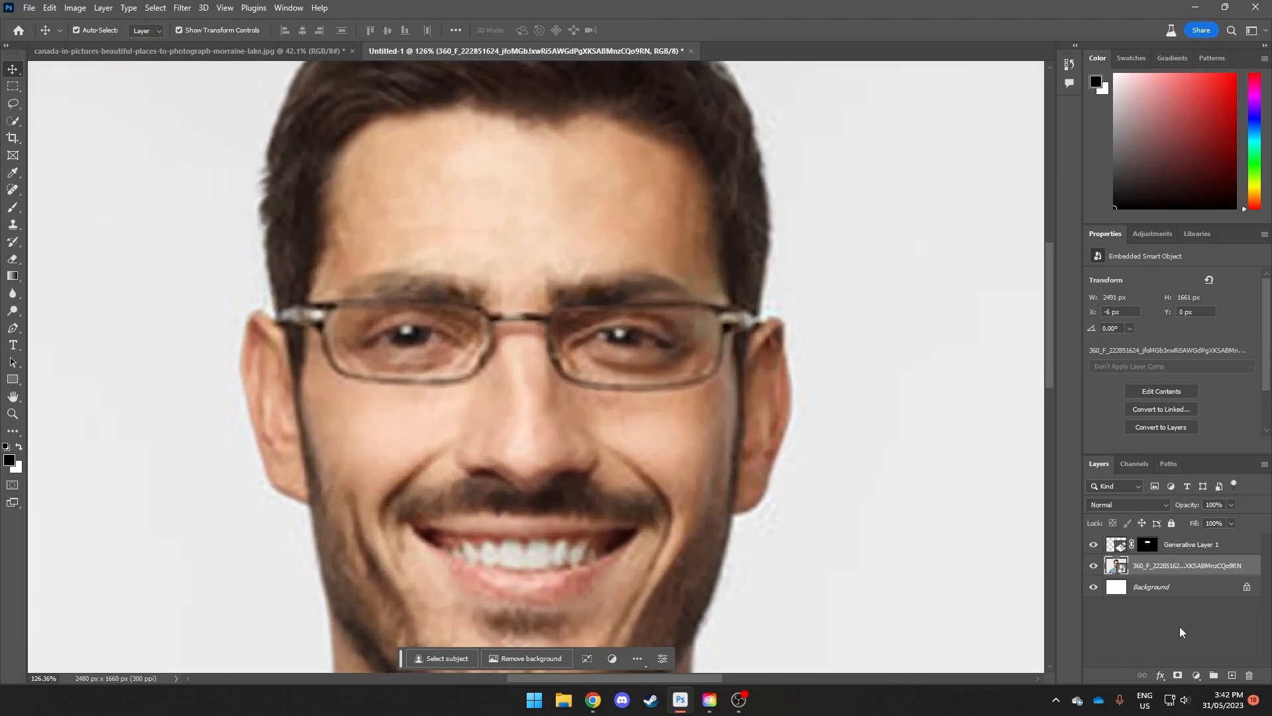
right_click(1145, 545)
left_click(1148, 588)
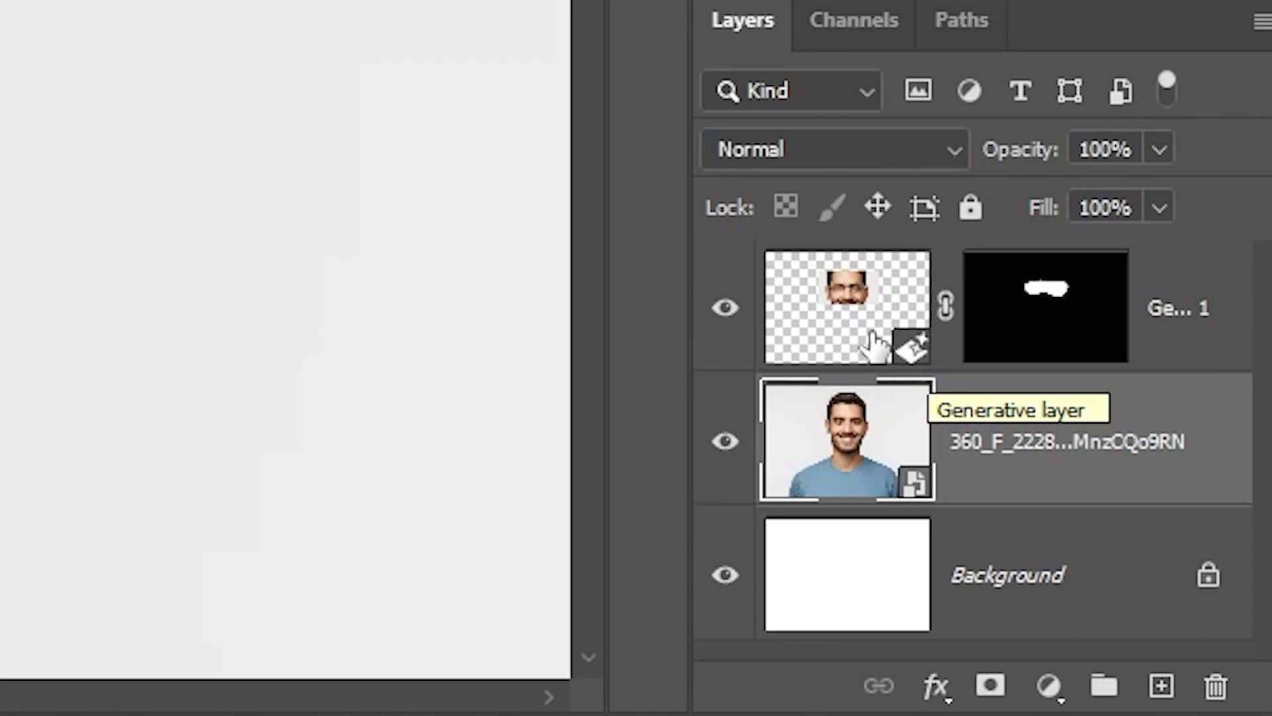
left_click(1058, 297)
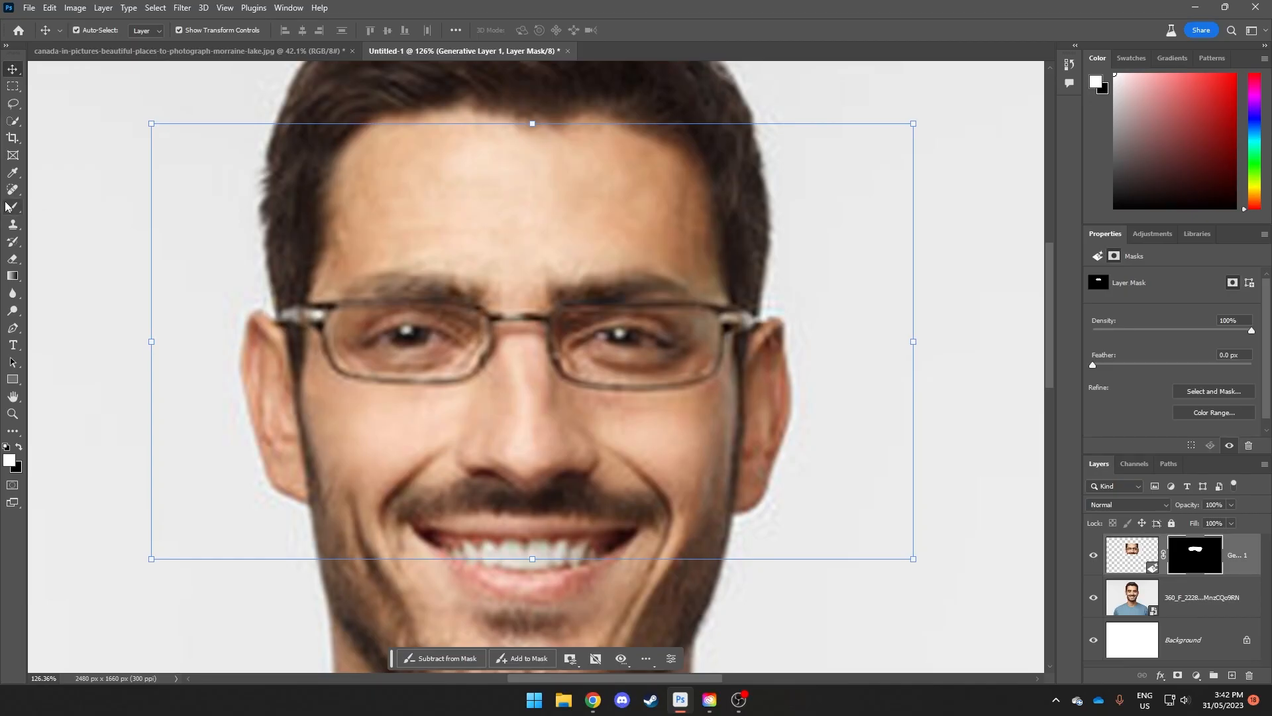
Step: Activate the Brush tool and enlarge the brush size to 50
left_click(13, 208)
right_click(14, 208)
left_click(58, 213)
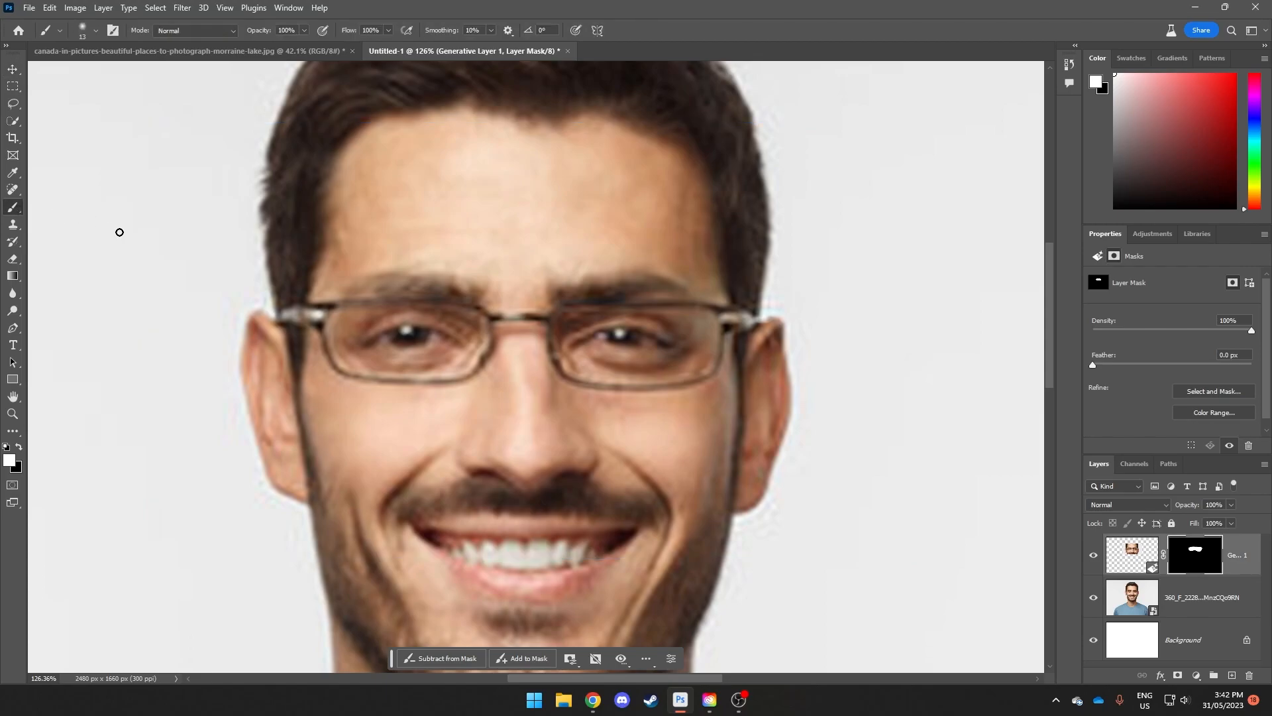
key("bracketright")
key("bracketright")
key("bracketright")
key("bracketright")
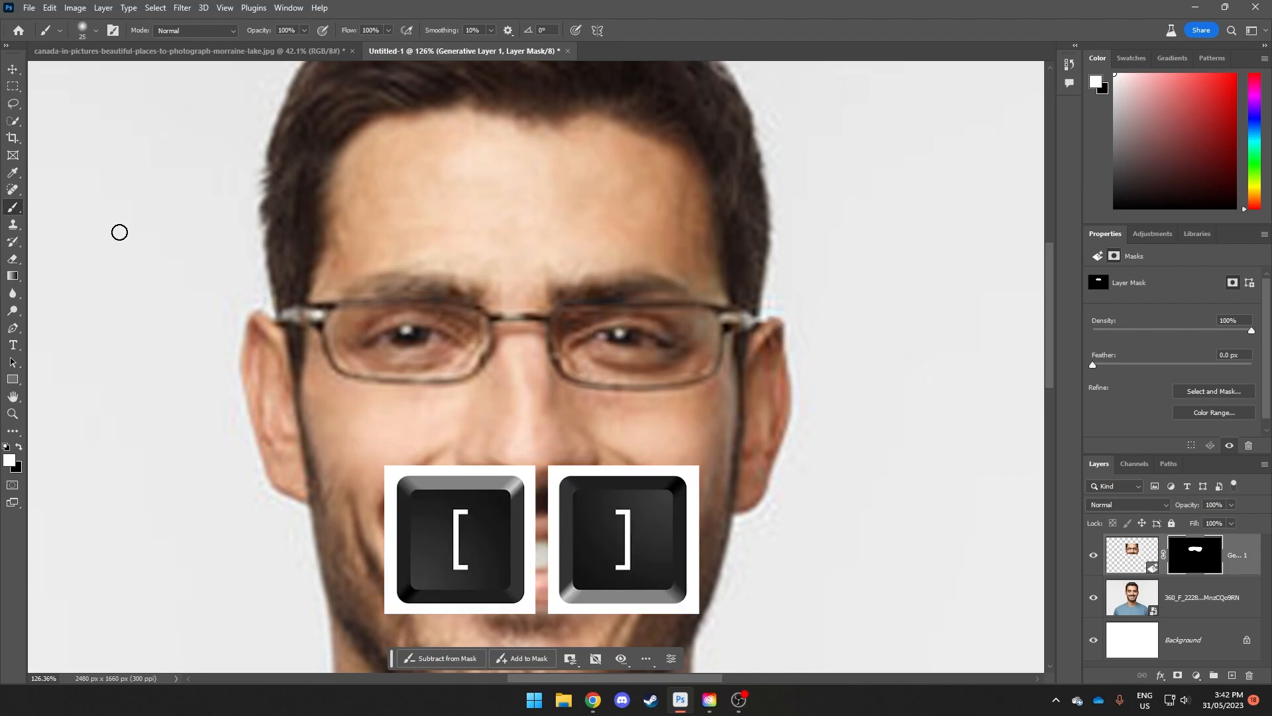
key("bracketright")
key("bracketright")
key("bracketright")
key("bracketright")
key("bracketright")
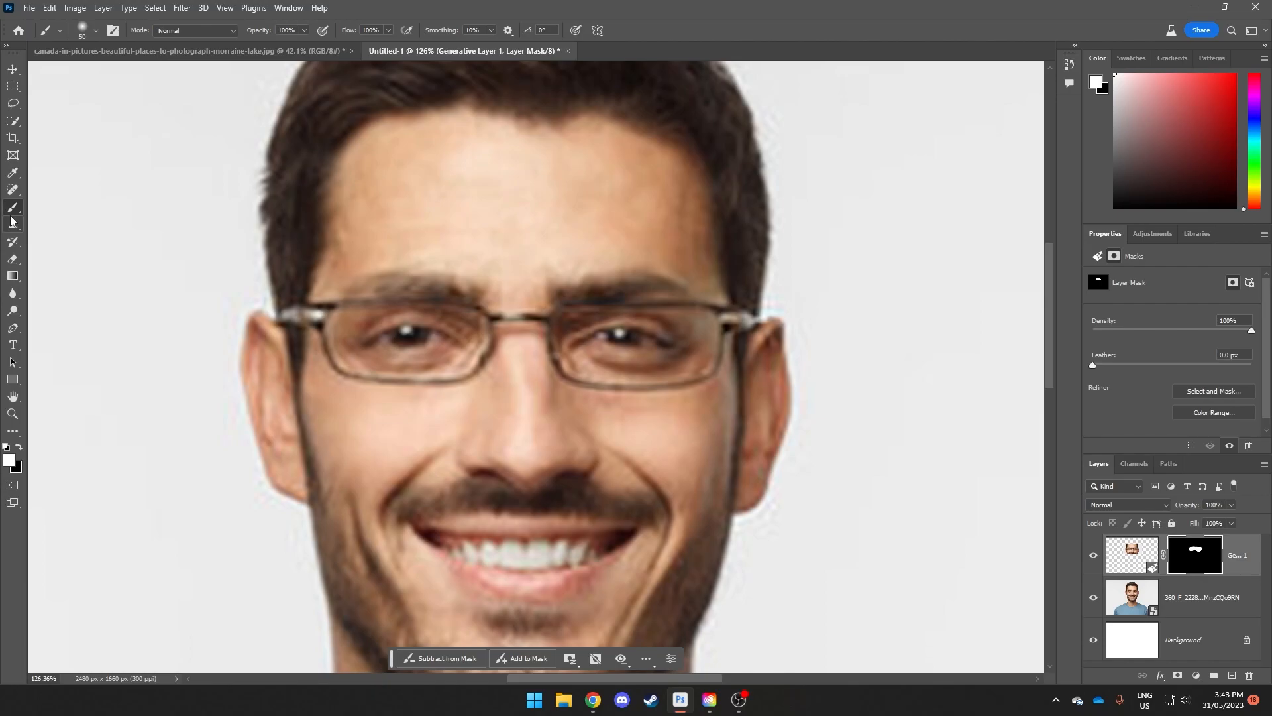
Step: Paint black over both eyes inside the lenses on the Generative Layer 1 mask to bring back the original eyes
left_click(19, 448)
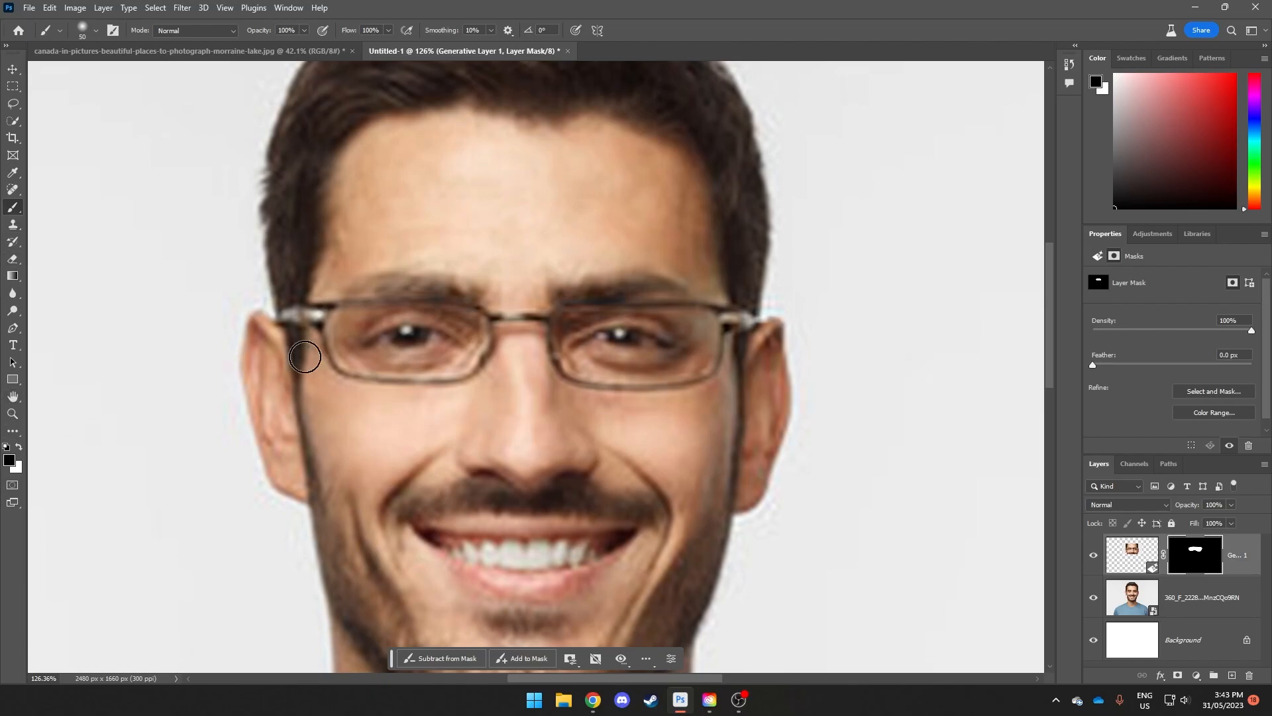
mouse_move(378, 336)
left_mouse_down()
mouse_move(452, 341)
mouse_move(433, 359)
mouse_move(397, 359)
left_mouse_up()
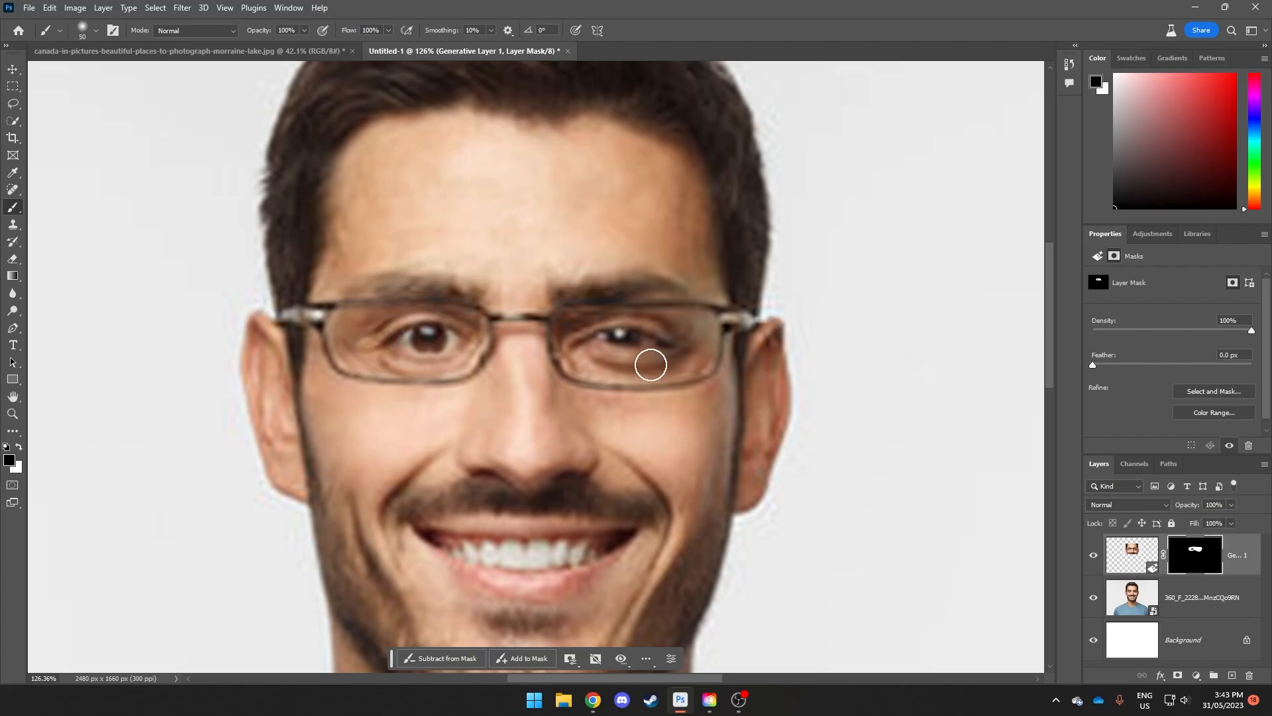
mouse_move(617, 333)
left_mouse_down()
mouse_move(665, 336)
mouse_move(671, 349)
mouse_move(585, 356)
left_mouse_up()
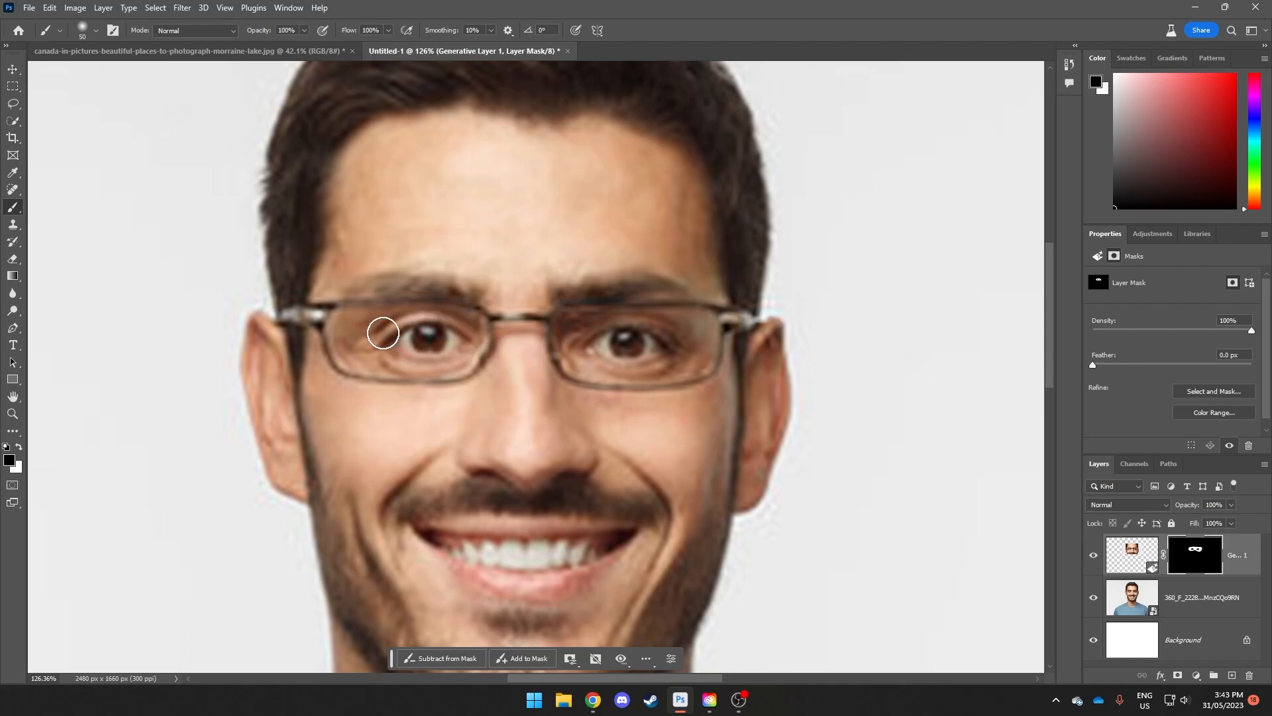
scroll(679, 349, "down", 5)
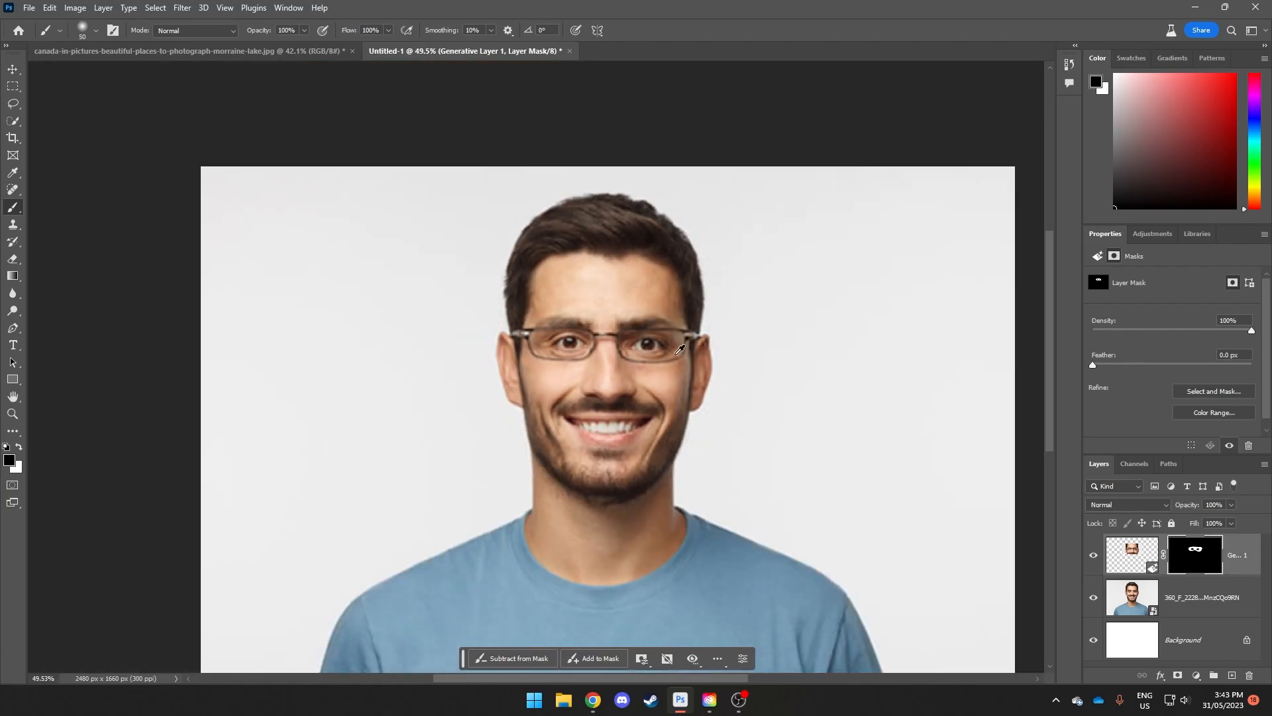
left_click_drag(714, 393, 624, 344)
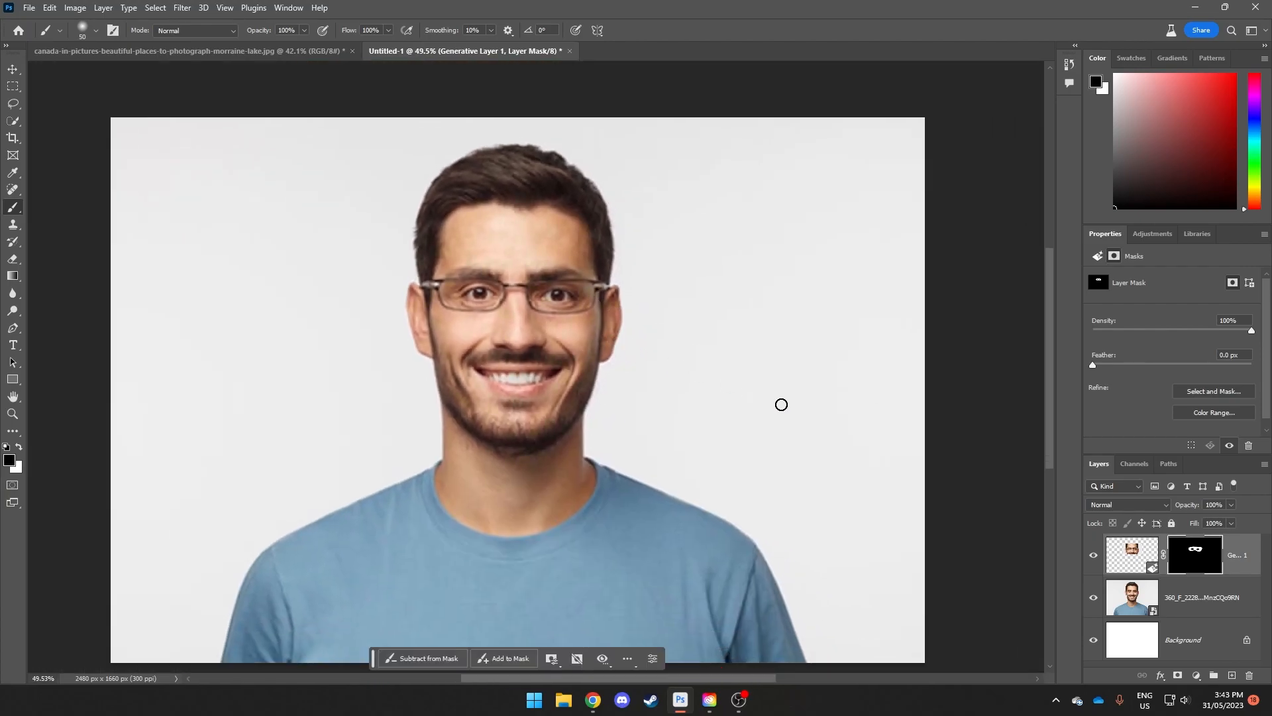